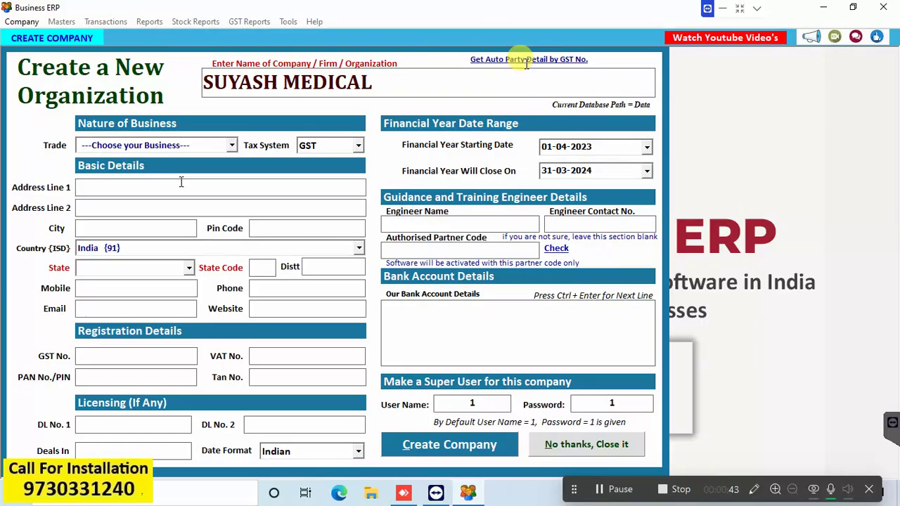
Enter the company's two-line shop address, fixing typos along the way.
{"action": "type", "text": "hop no17"}
{"action": "key", "text": "BackSpace"}
{"action": "key", "text": "BackSpace"}
{"action": "type", "text": "17"}
{"action": "type", "text": ",vyankatesh"}
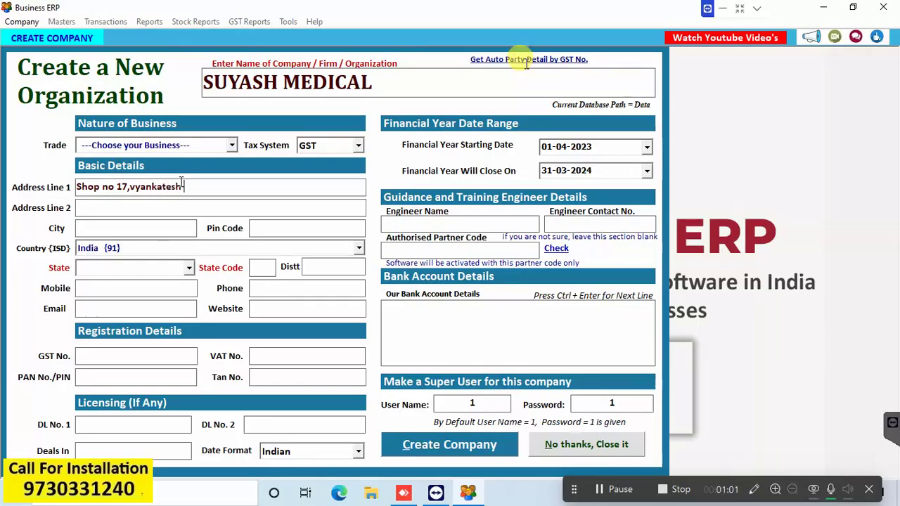
{"action": "type", "text": " executive,oppo to"}
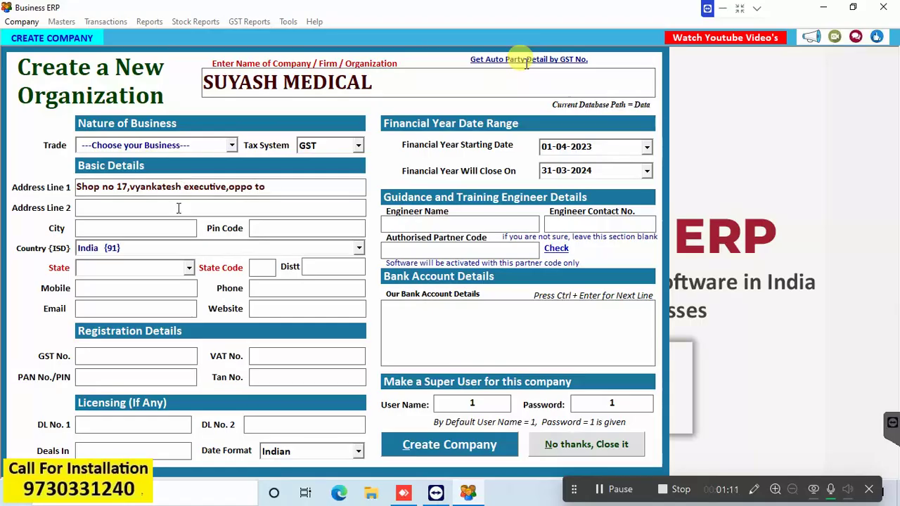
{"action": "left_click", "coordinate": [173, 211]}
{"action": "type", "text": "chatrapati s"}
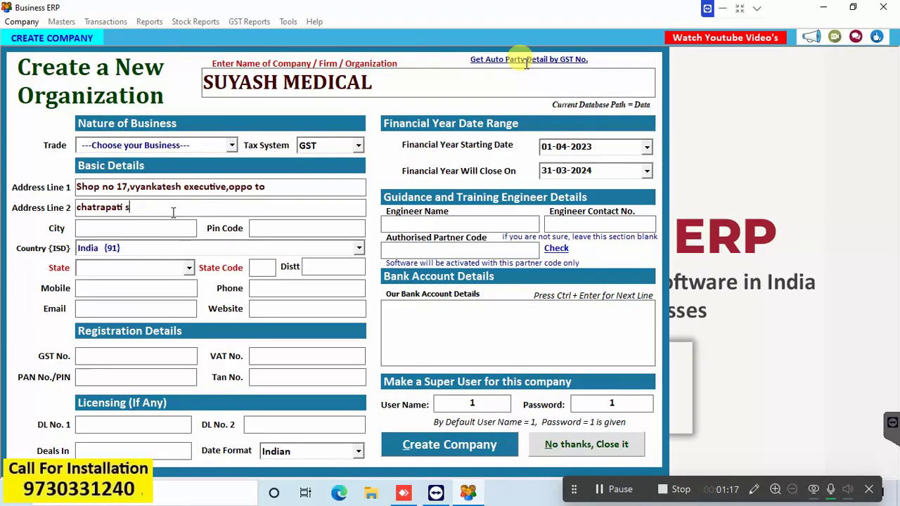
{"action": "type", "text": "hivaji maharaj"}
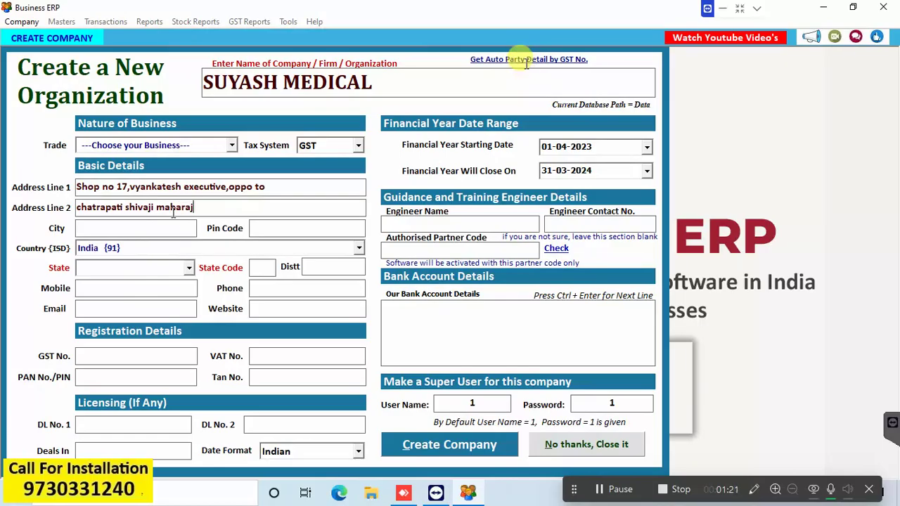
{"action": "type", "text": " stadium,maruti man"}
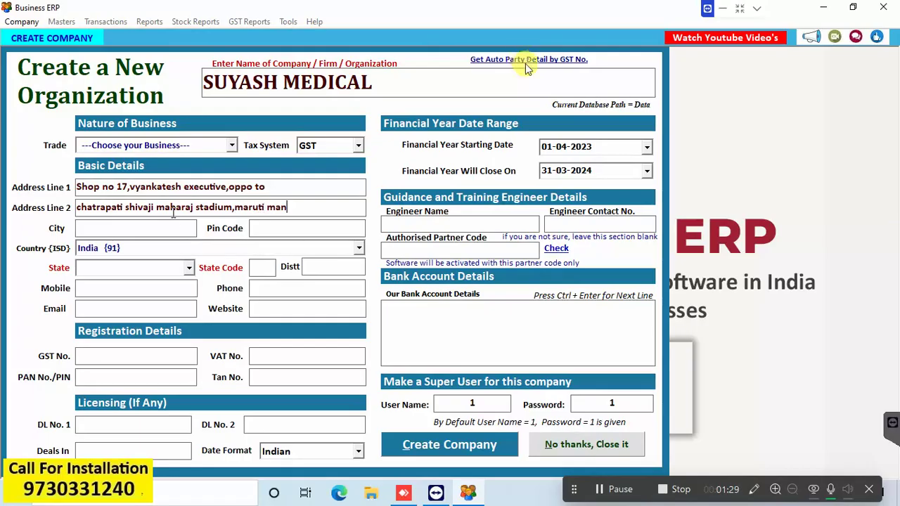
{"action": "type", "text": "dir"}
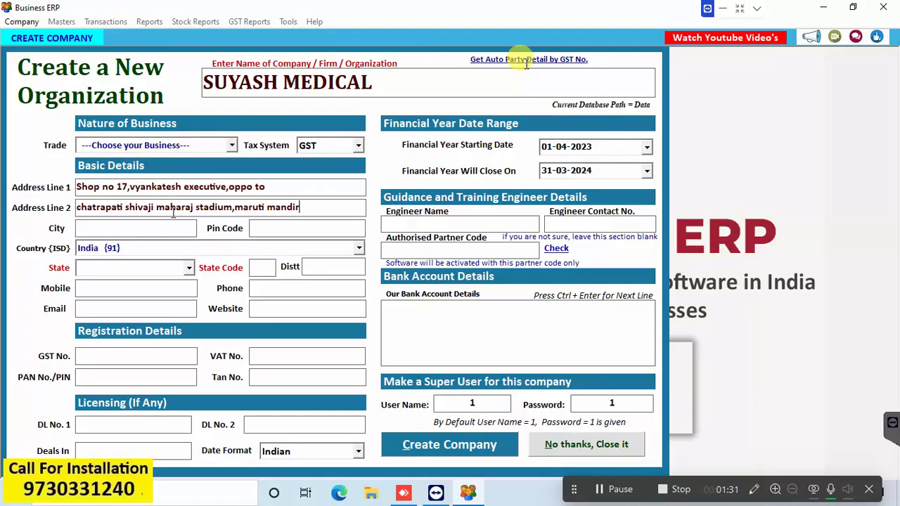
{"action": "type", "text": ","}
{"action": "key", "text": "BackSpace"}
{"action": "left_click_drag", "start_coordinate": [262, 210], "coordinate": [190, 223]}
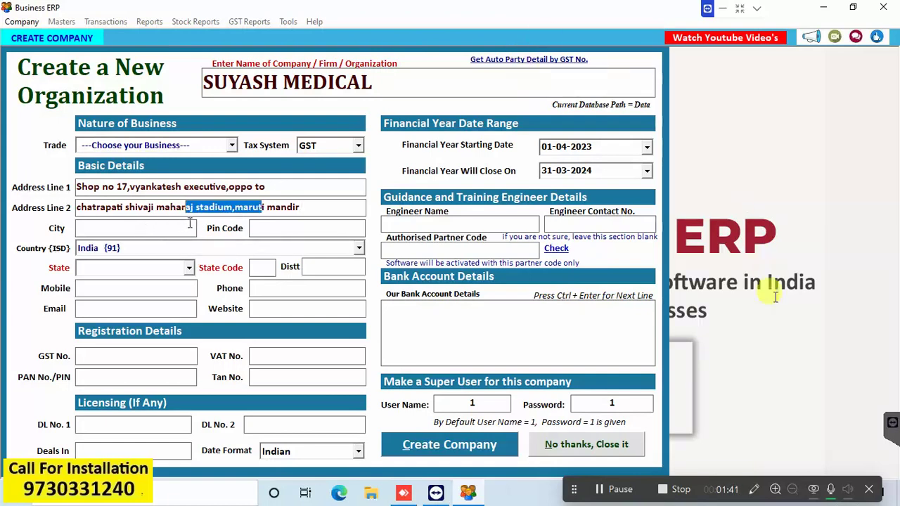
Fill in the city and pin code, and choose Maharashtra as the state.
{"action": "left_click", "coordinate": [189, 223]}
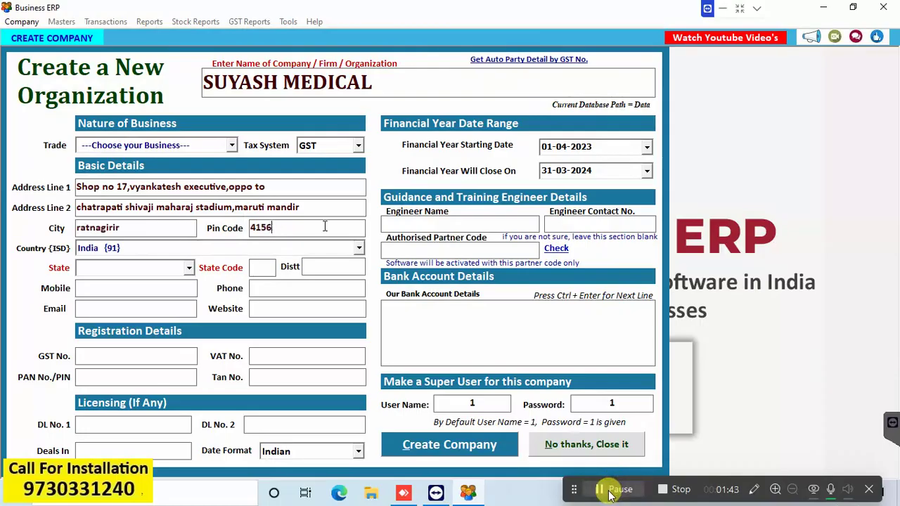
{"action": "type", "text": "39"}
{"action": "left_click", "coordinate": [138, 270]}
{"action": "type", "text": "Maharashtra"}
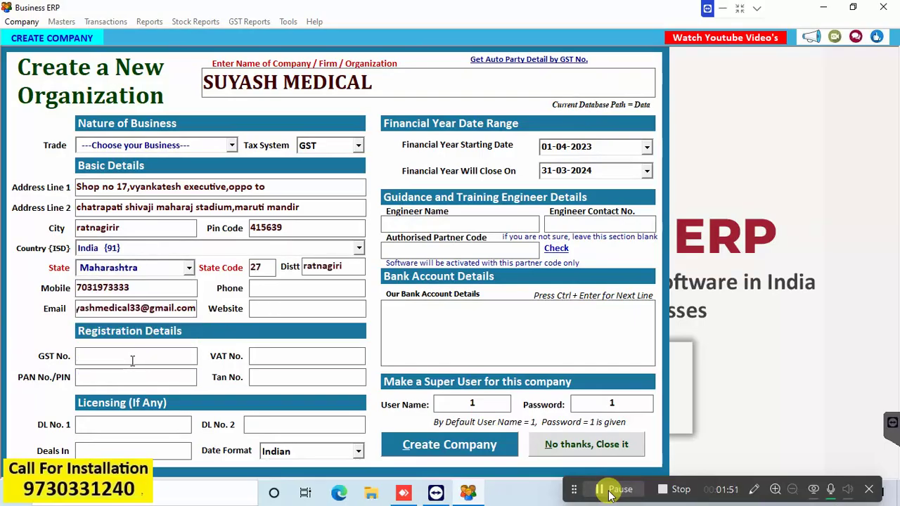
{"action": "left_click", "coordinate": [132, 361]}
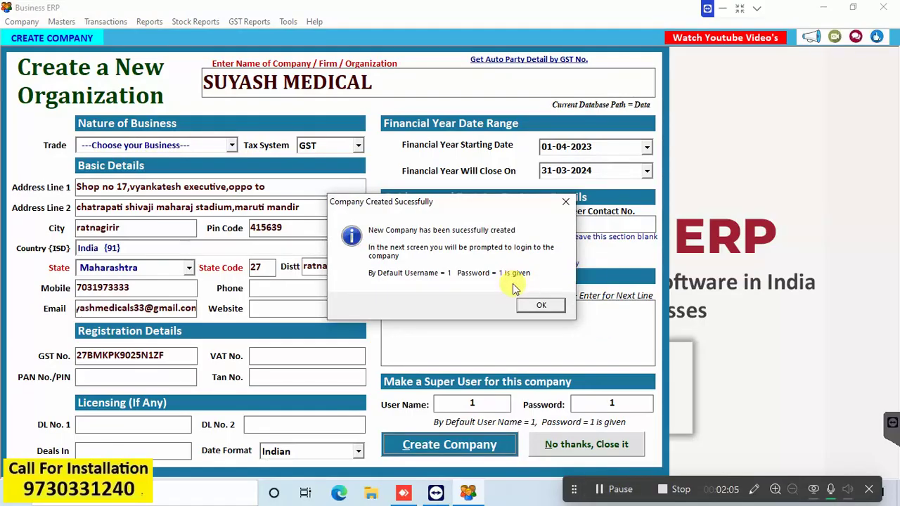
Acknowledge the Company Created message for SUYASH MEDICAL.
{"action": "left_click", "coordinate": [535, 308]}
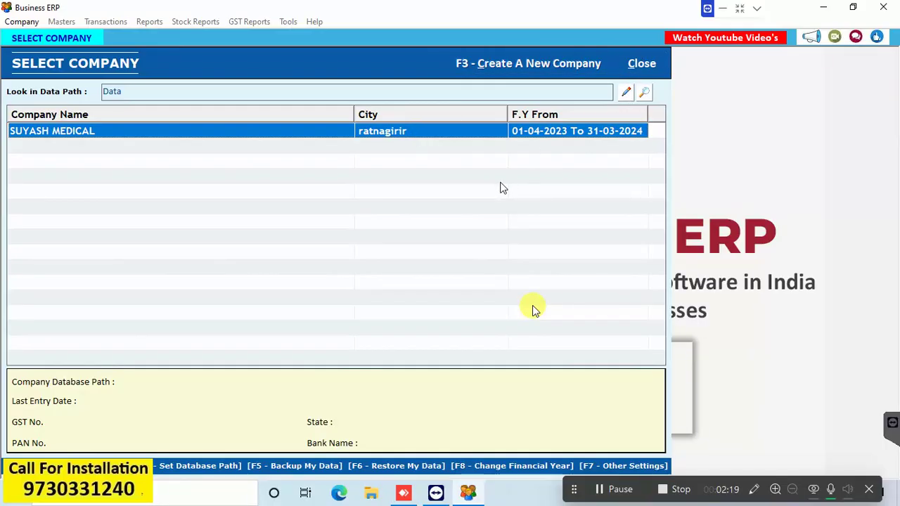
Open SUYASH MEDICAL and log in with the default super-user username and password.
{"action": "double_click", "coordinate": [511, 138]}
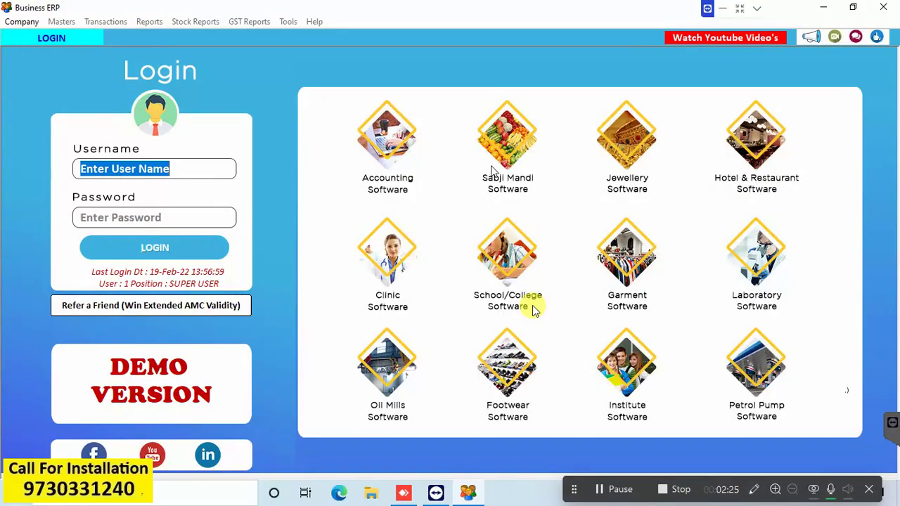
{"action": "type", "text": "1"}
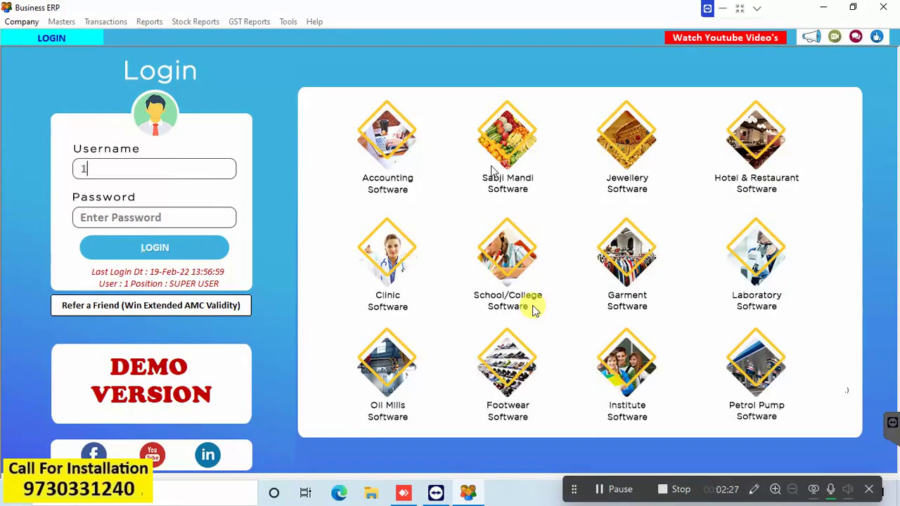
{"action": "key", "text": "Tab"}
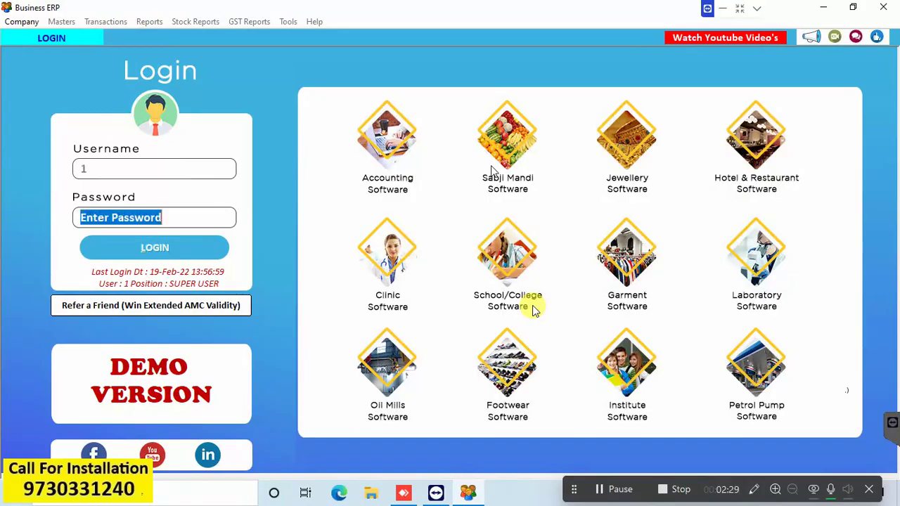
{"action": "type", "text": "1"}
{"action": "key", "text": "Tab"}
{"action": "key", "text": "Return"}
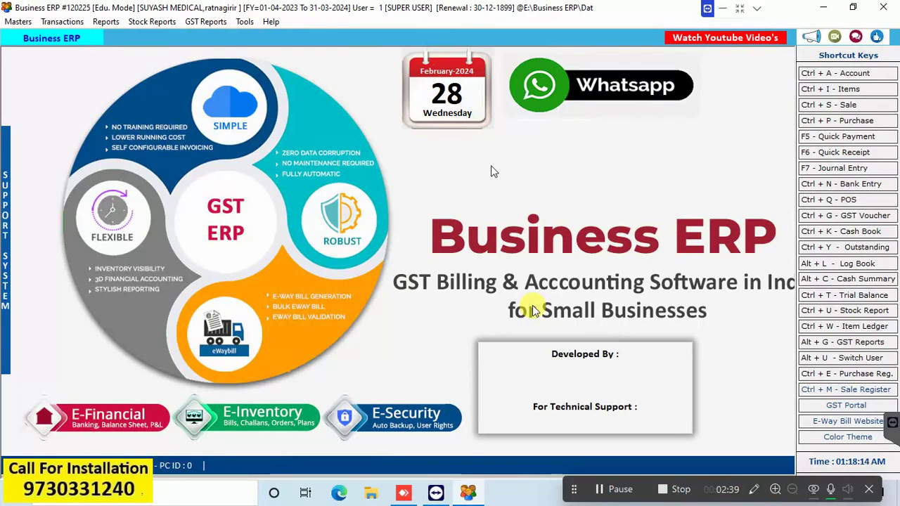
Fix the city from ratnagirir to ratnagiri in Company Info, apply, and close the form.
{"action": "left_click", "coordinate": [18, 23]}
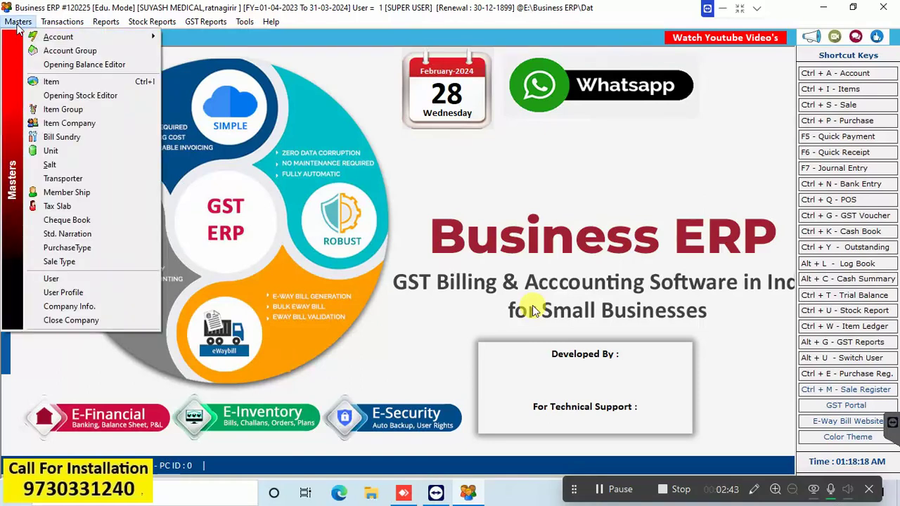
{"action": "left_click", "coordinate": [73, 308]}
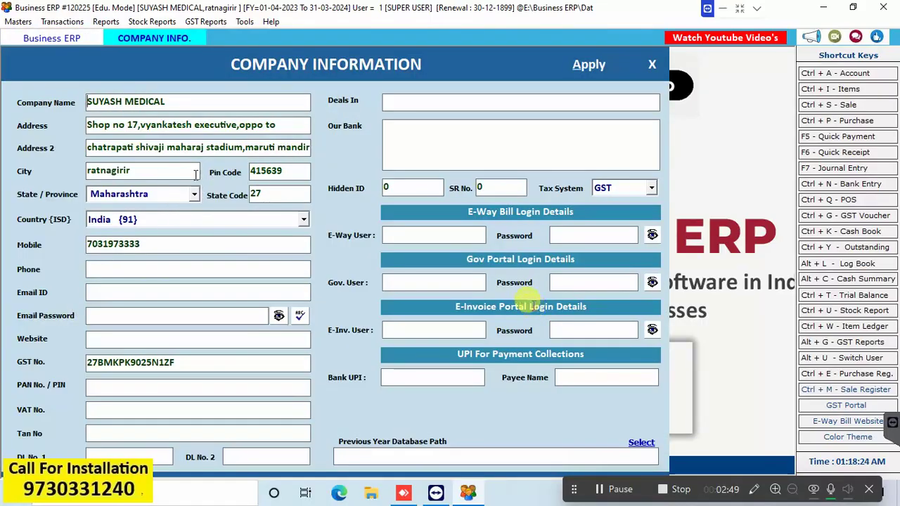
{"action": "left_click", "coordinate": [174, 176]}
{"action": "key", "text": "BackSpace"}
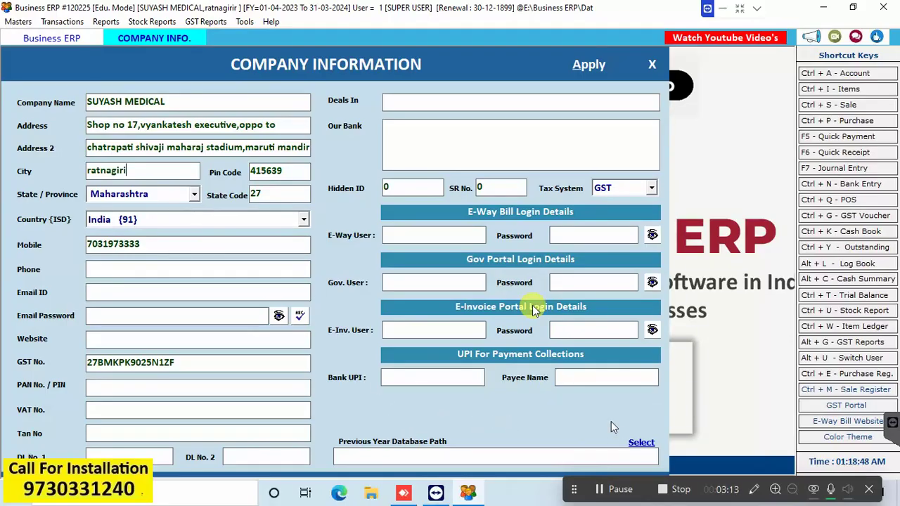
{"action": "left_click", "coordinate": [584, 65]}
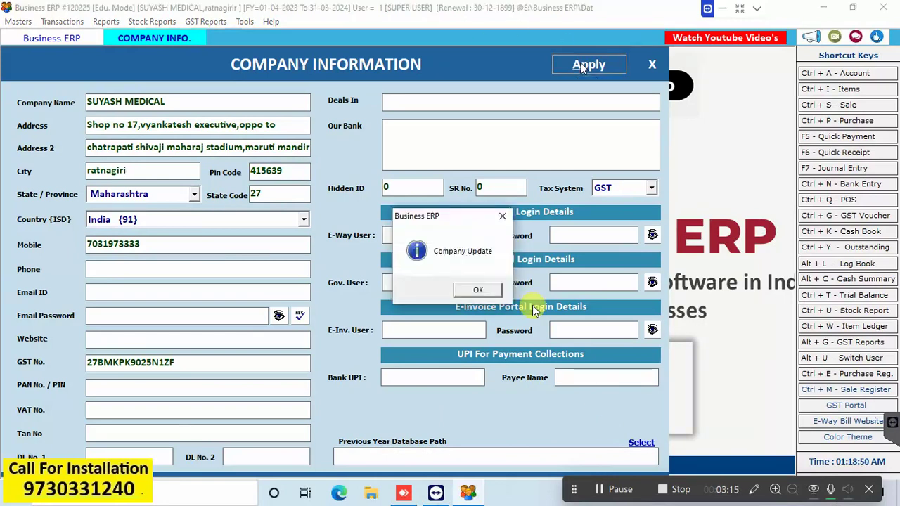
{"action": "left_click", "coordinate": [478, 291]}
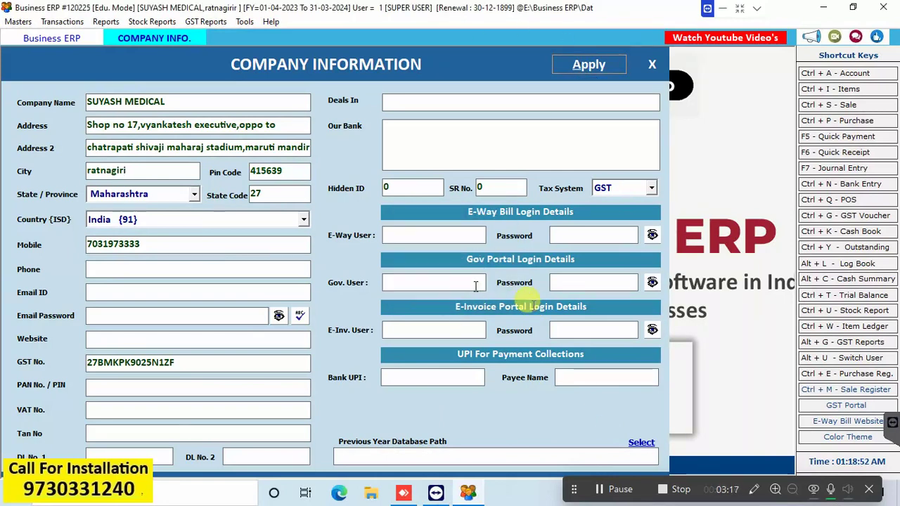
{"action": "left_click", "coordinate": [653, 64]}
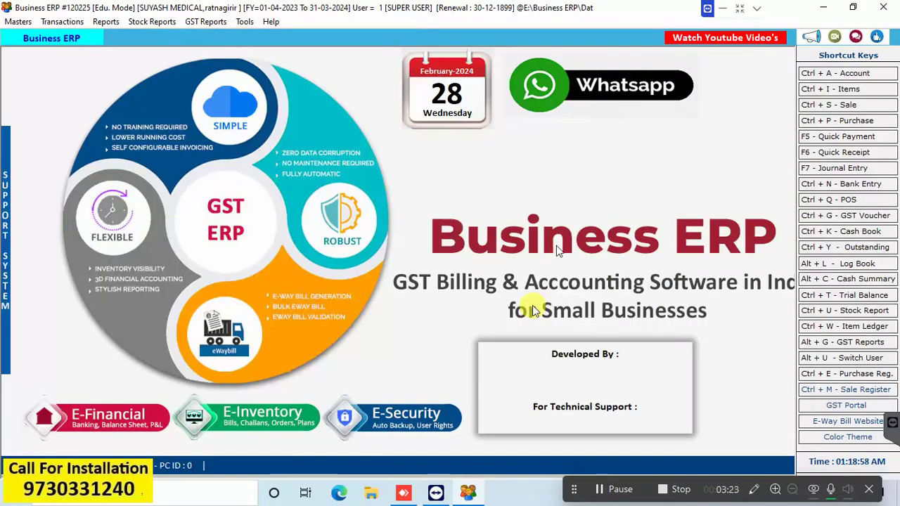
Start a new item from the Items list and name it POHA CHIVDA 200 GMS.
{"action": "left_click", "coordinate": [846, 90]}
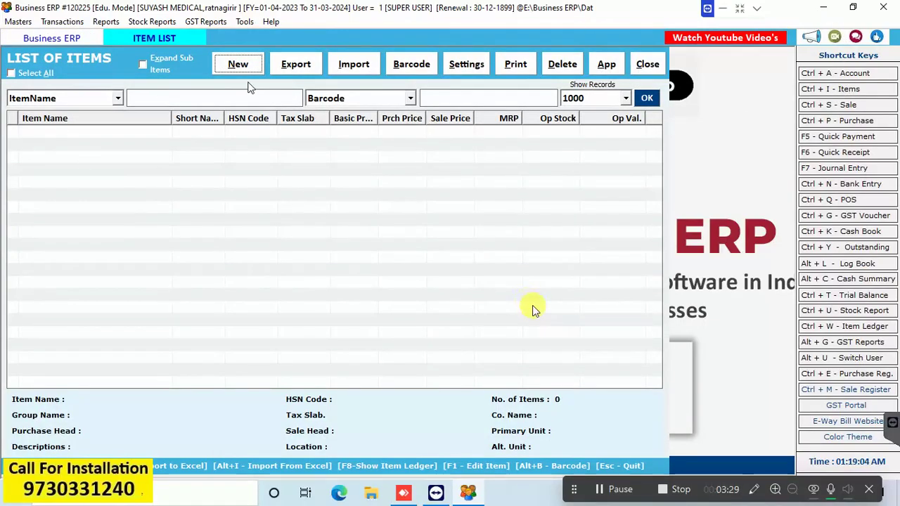
{"action": "left_click", "coordinate": [247, 67]}
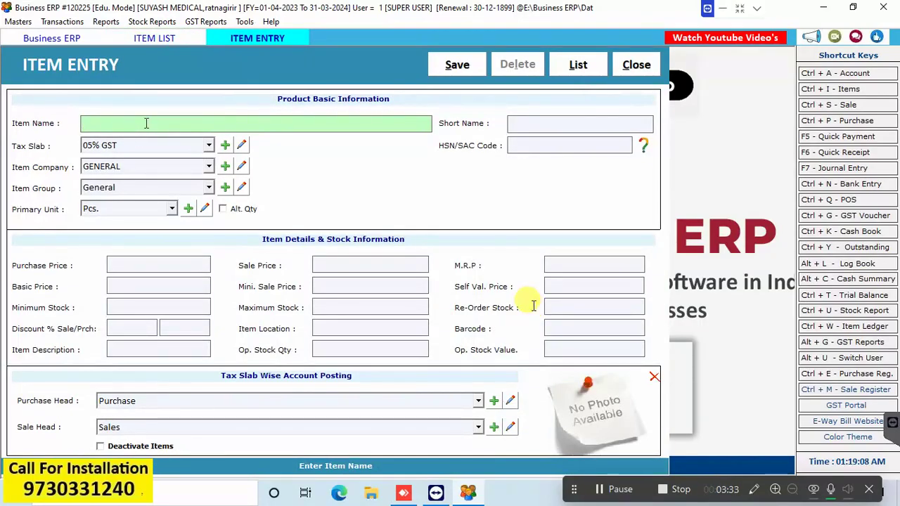
{"action": "type", "text": "POHA "}
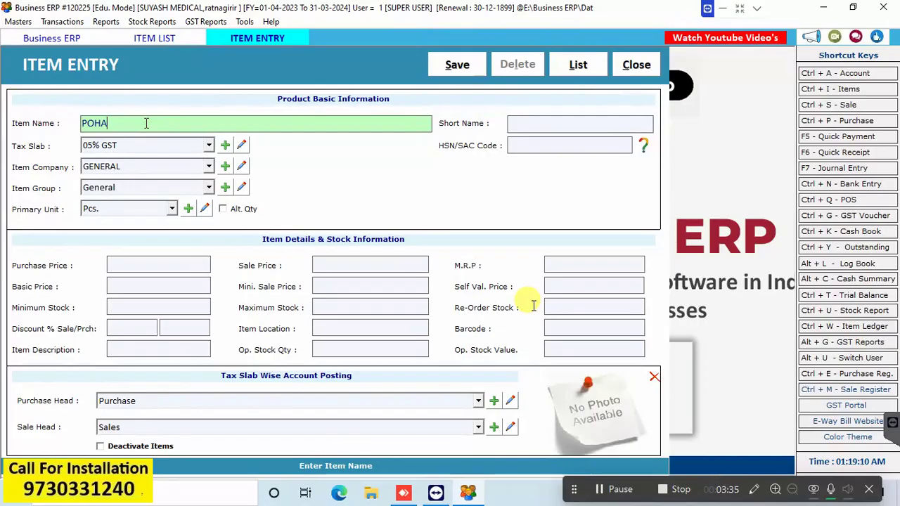
{"action": "type", "text": "CHIVDA"}
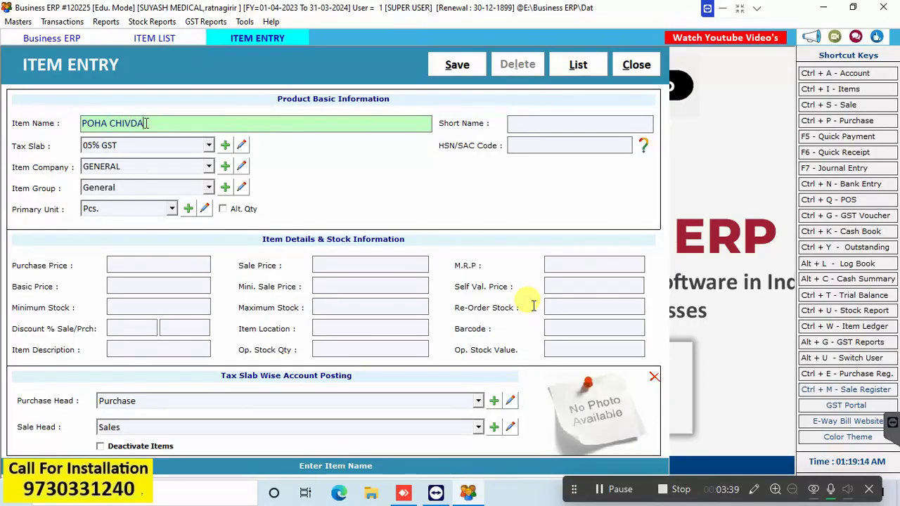
{"action": "type", "text": " 200"}
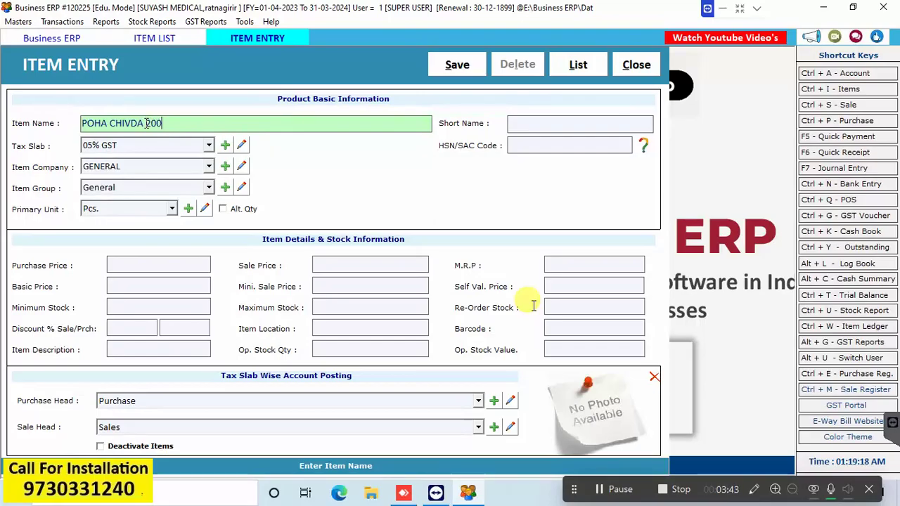
{"action": "type", "text": " GMS"}
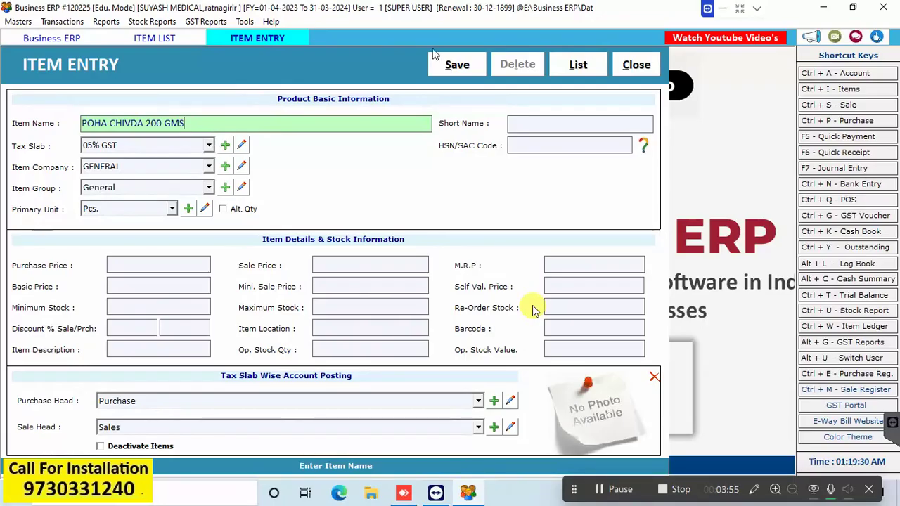
Set the item to 12% GST, HSN 099, company GENERAL, then clear the 95 M.R.P.
{"action": "left_click", "coordinate": [209, 147]}
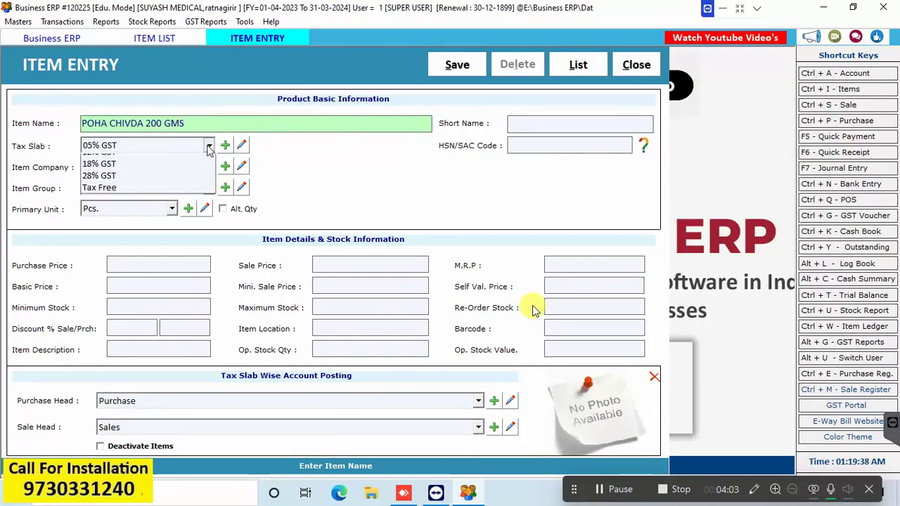
{"action": "left_click", "coordinate": [199, 172]}
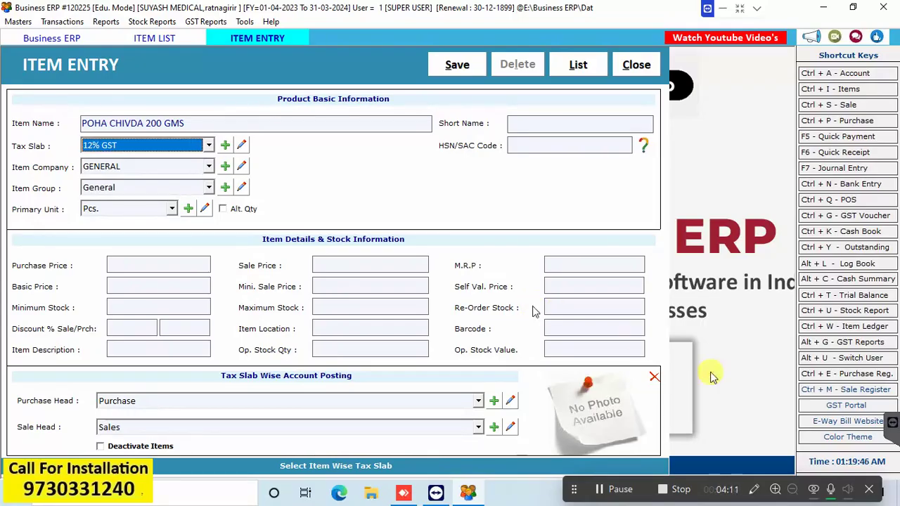
{"action": "left_click", "coordinate": [594, 490]}
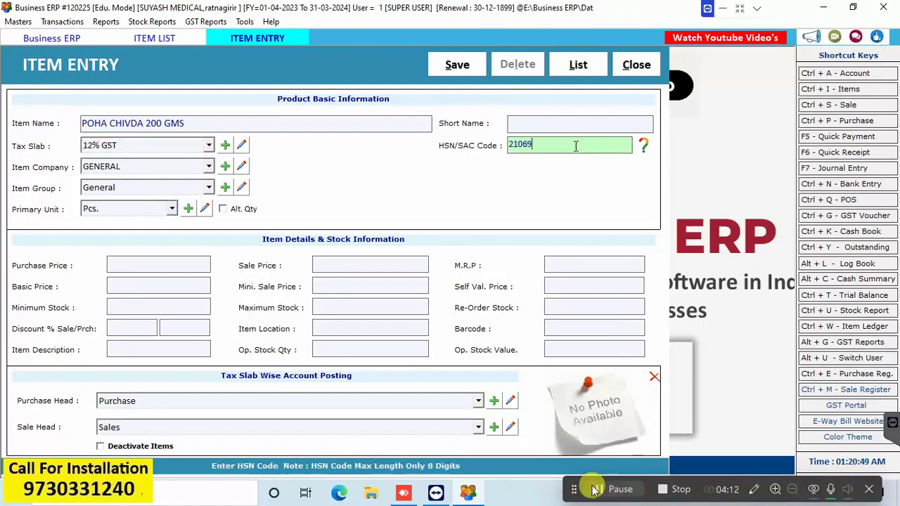
{"action": "type", "text": "099"}
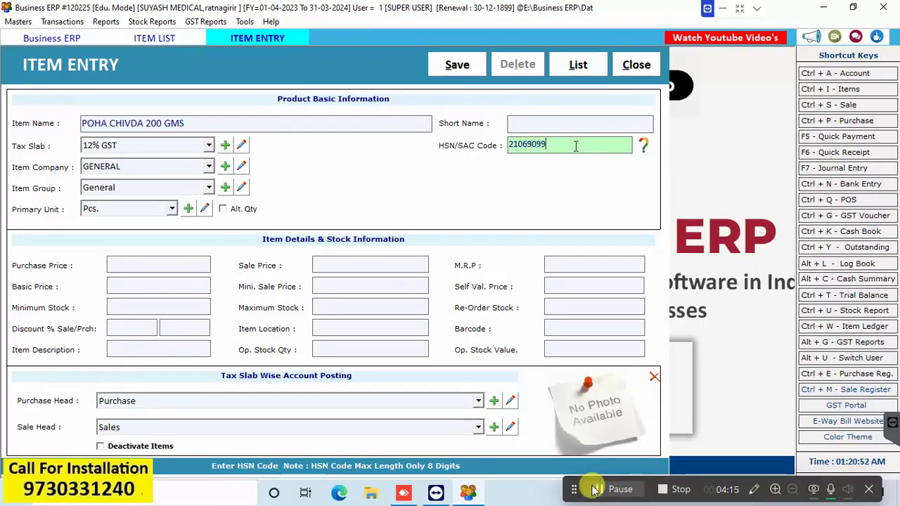
{"action": "left_click", "coordinate": [208, 167]}
{"action": "left_click", "coordinate": [208, 167]}
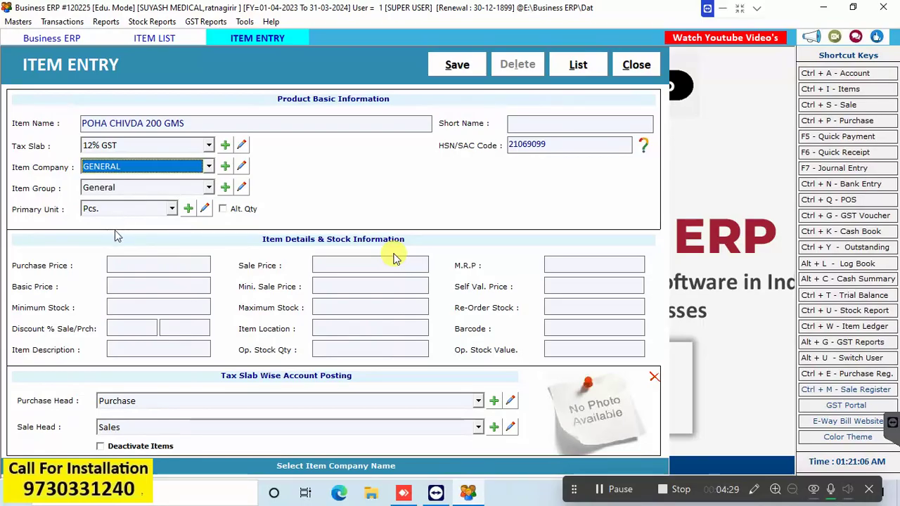
{"action": "left_click", "coordinate": [137, 264]}
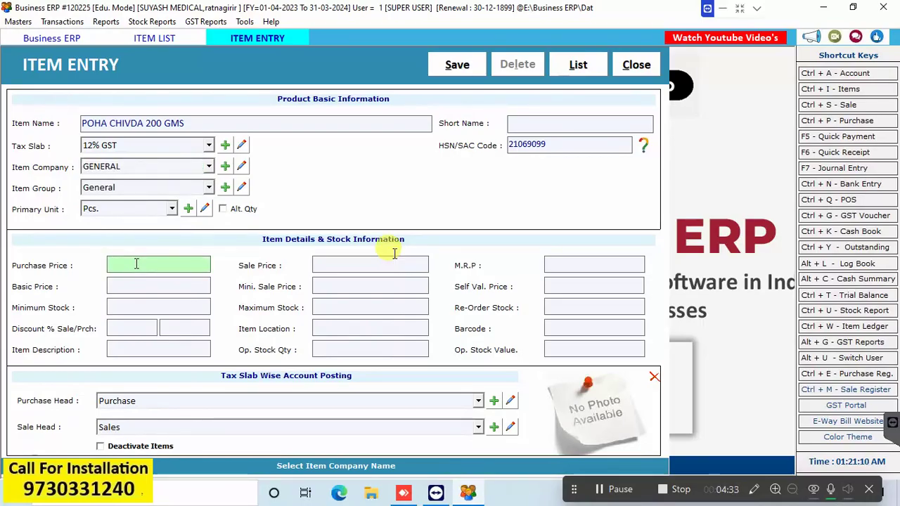
{"action": "left_click", "coordinate": [611, 263]}
{"action": "type", "text": "95"}
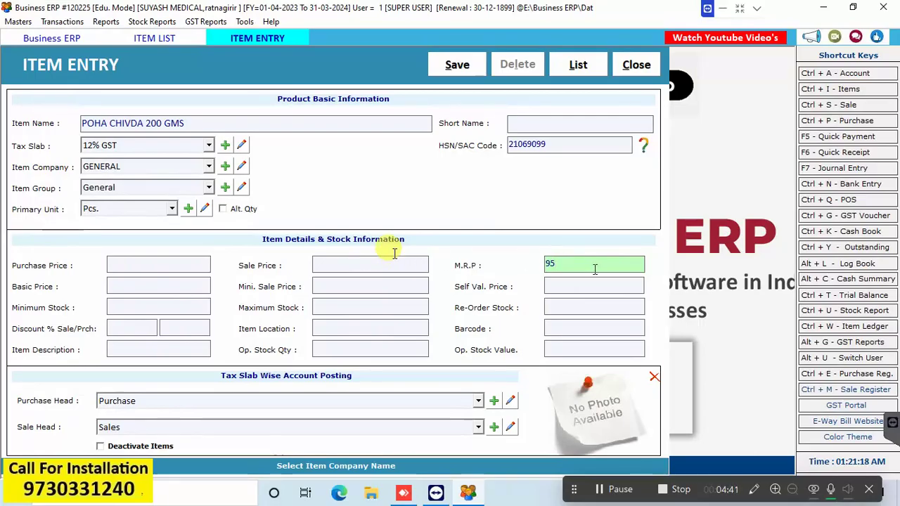
{"action": "key", "text": "BackSpace"}
{"action": "key", "text": "BackSpace"}
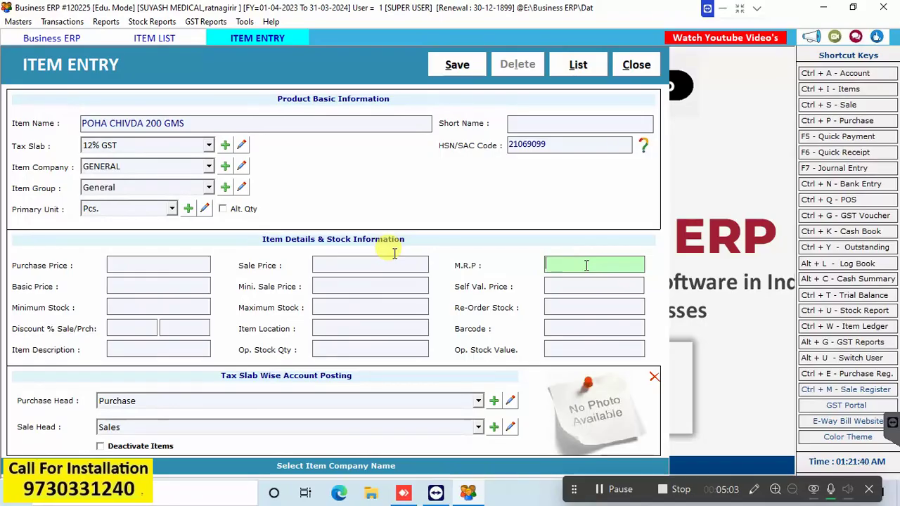
Change the item name to POHA CHIVDA 250 GMS and close the form without saving.
{"action": "left_click", "coordinate": [161, 121]}
{"action": "key", "text": "BackSpace"}
{"action": "key", "text": "BackSpace"}
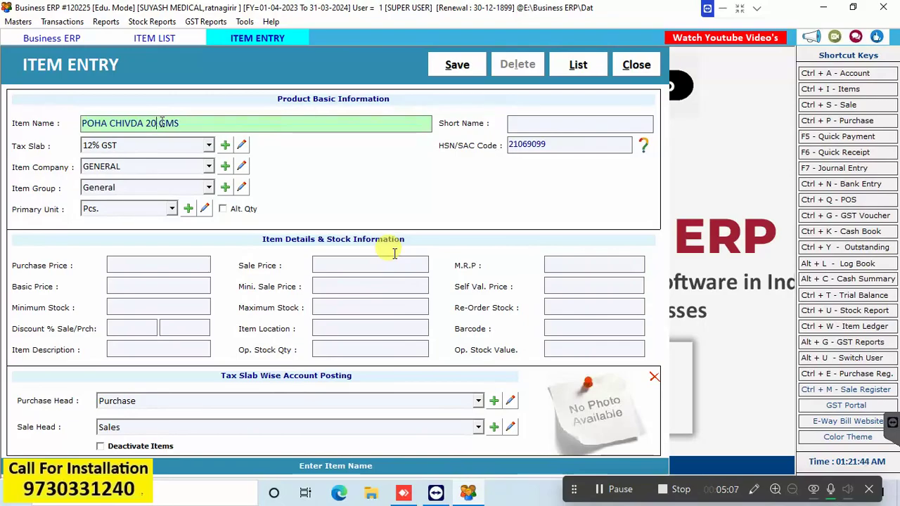
{"action": "type", "text": "50"}
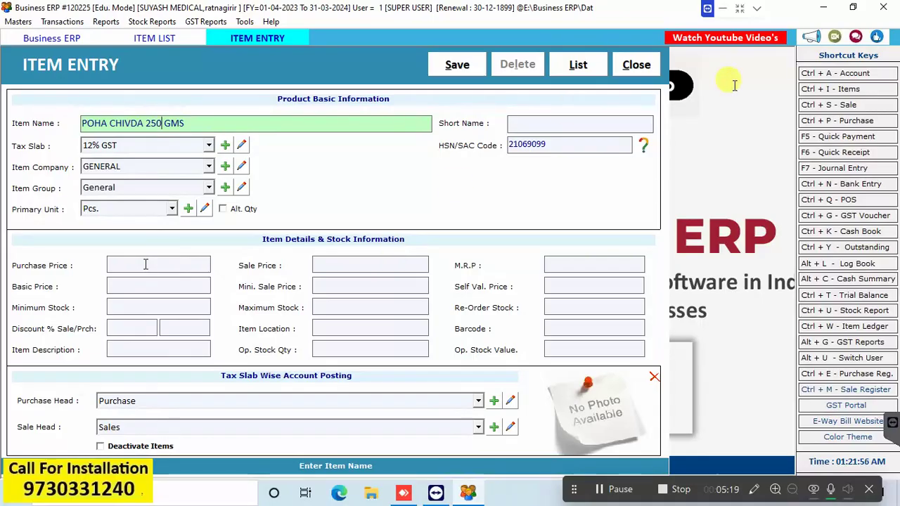
{"action": "left_click", "coordinate": [648, 76]}
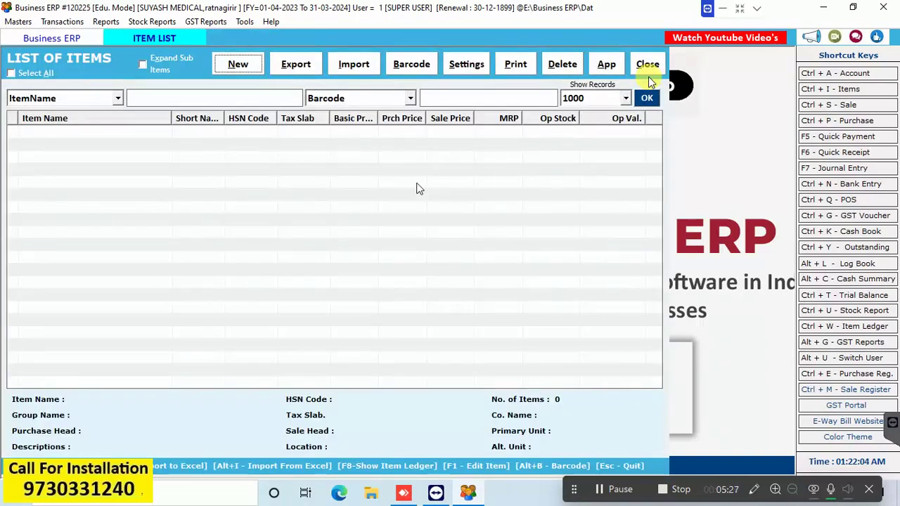
Open the item list settings and exit Sub Item Settings without applying anything.
{"action": "left_click", "coordinate": [480, 71]}
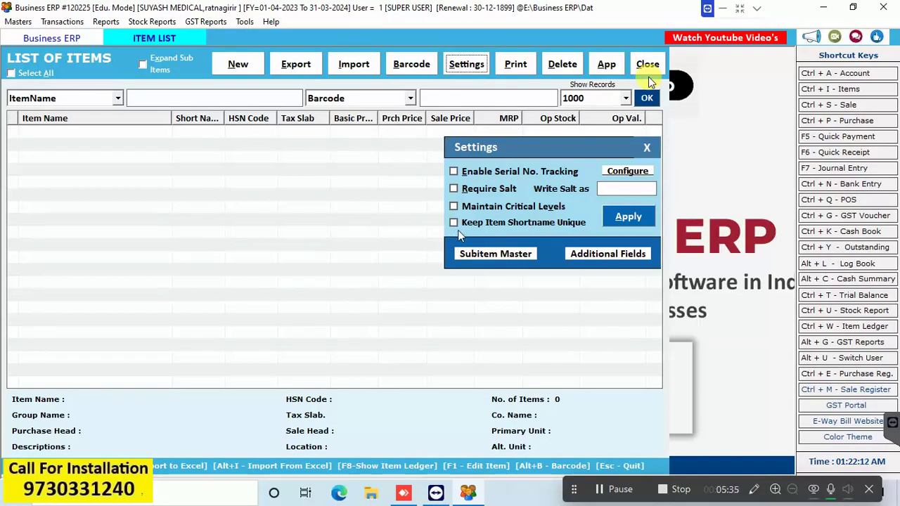
{"action": "left_click", "coordinate": [498, 256]}
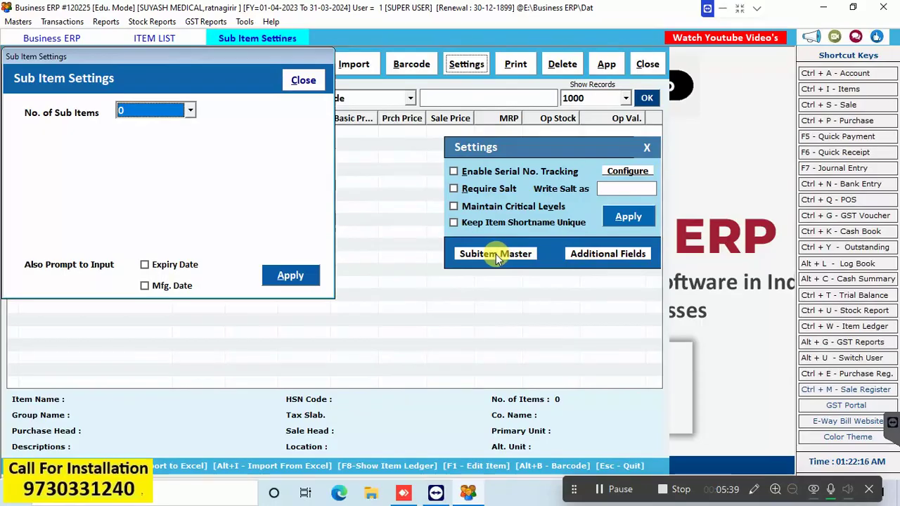
{"action": "type", "text": "1"}
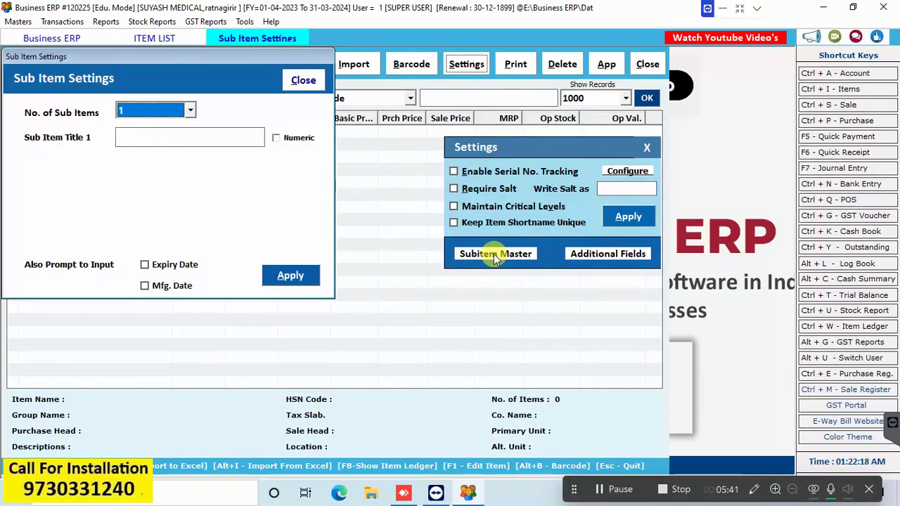
{"action": "left_click", "coordinate": [303, 80]}
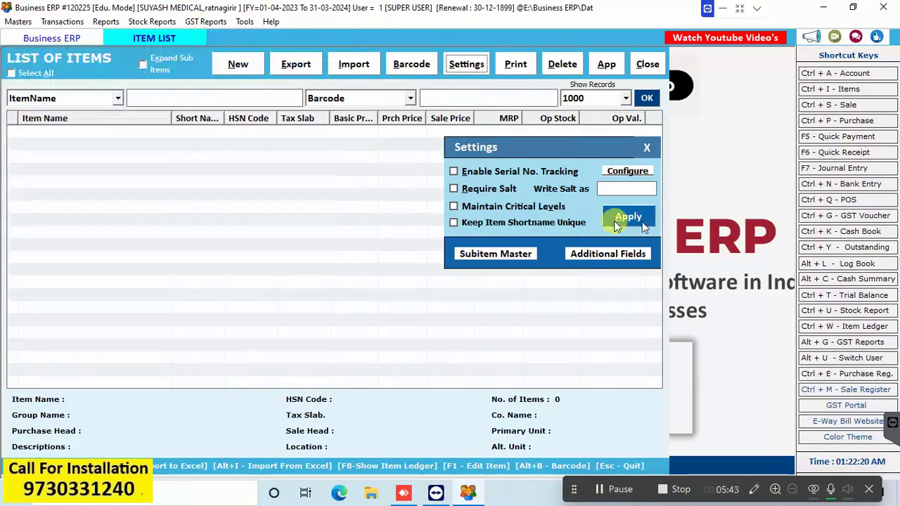
Replace the first serial number title with BATCH MRP and apply it.
{"action": "left_click", "coordinate": [628, 171]}
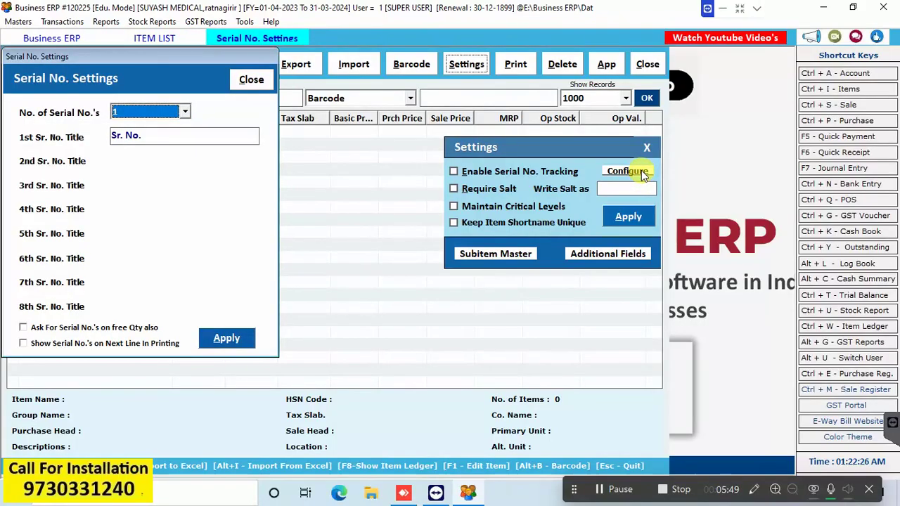
{"action": "key", "text": "Tab"}
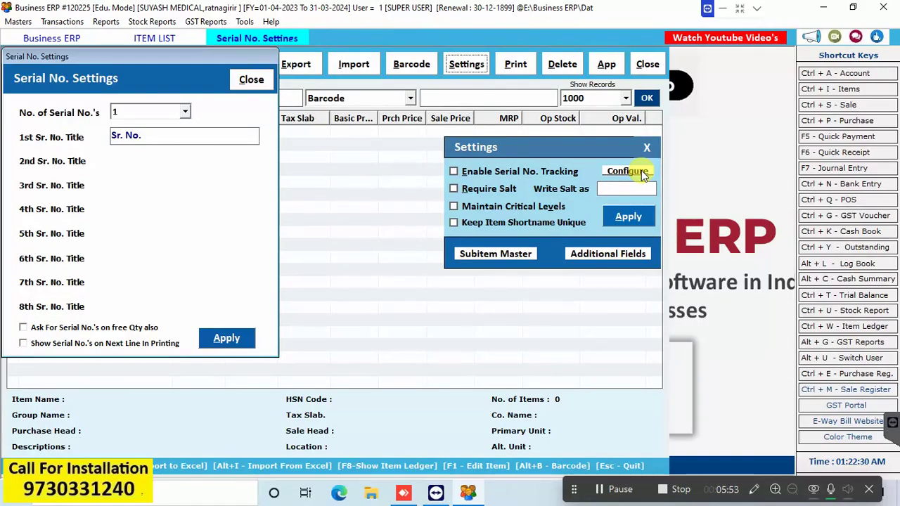
{"action": "key", "text": "Delete"}
{"action": "key", "text": "Delete"}
{"action": "key", "text": "Delete"}
{"action": "key", "text": "Delete"}
{"action": "key", "text": "Delete"}
{"action": "key", "text": "Delete"}
{"action": "key", "text": "Delete"}
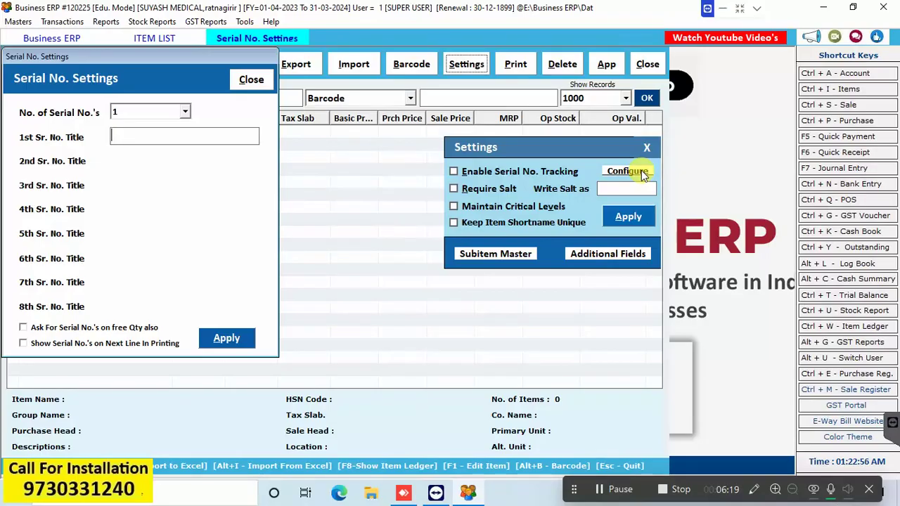
{"action": "type", "text": "BATCH"}
{"action": "left_click", "coordinate": [237, 338]}
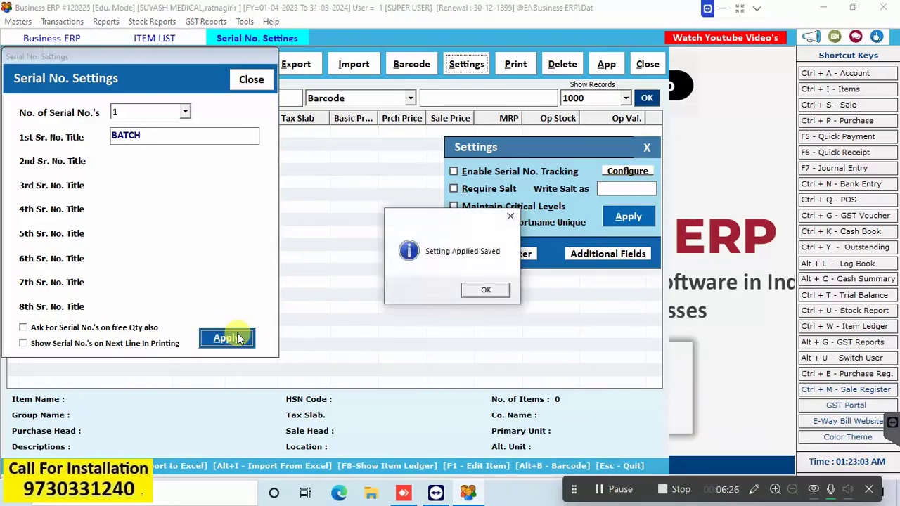
{"action": "left_click", "coordinate": [487, 288]}
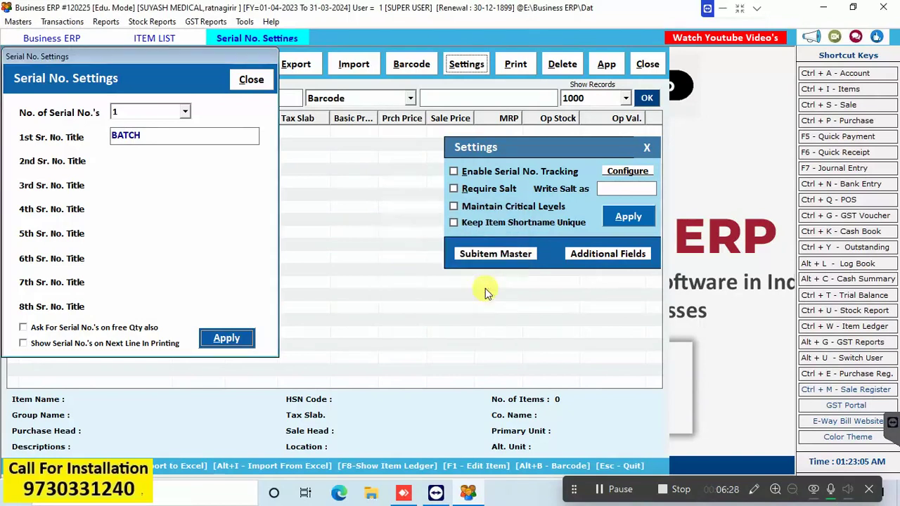
{"action": "left_click", "coordinate": [182, 138]}
{"action": "type", "text": "MRP"}
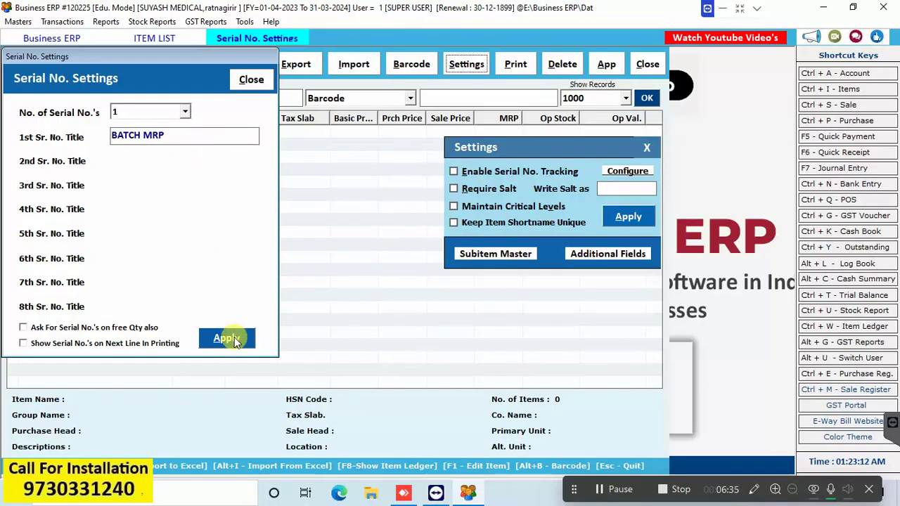
{"action": "left_click", "coordinate": [227, 338]}
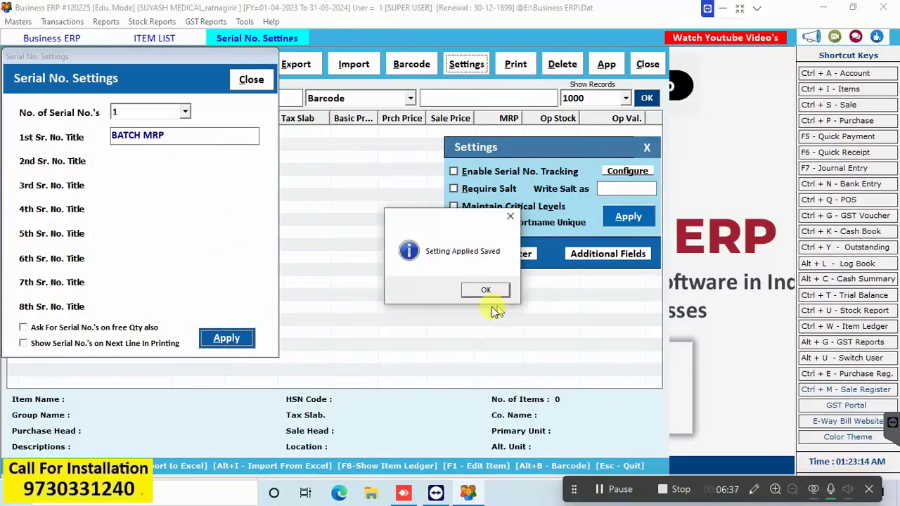
{"action": "left_click", "coordinate": [487, 291]}
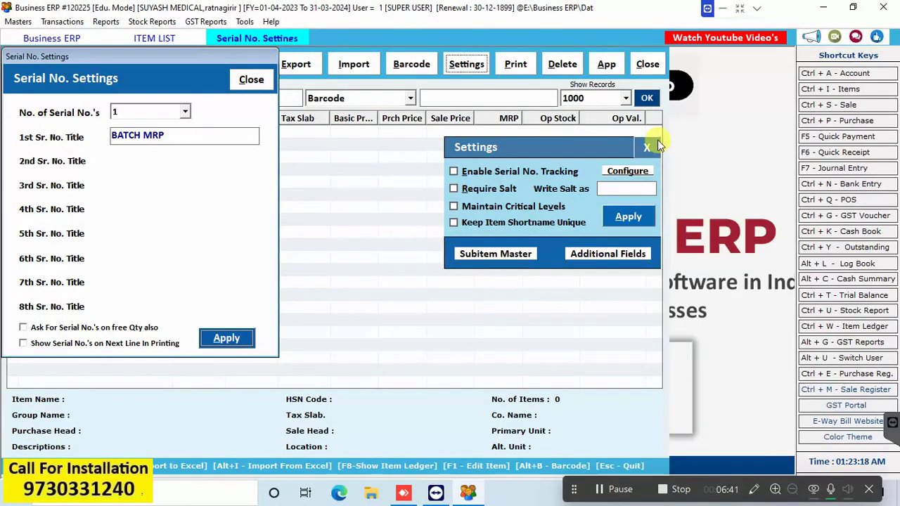
{"action": "left_click", "coordinate": [251, 79]}
Recheck the saved BATCH MRP title in Serial No. Settings, then open Subitem Master.
{"action": "left_click", "coordinate": [628, 172]}
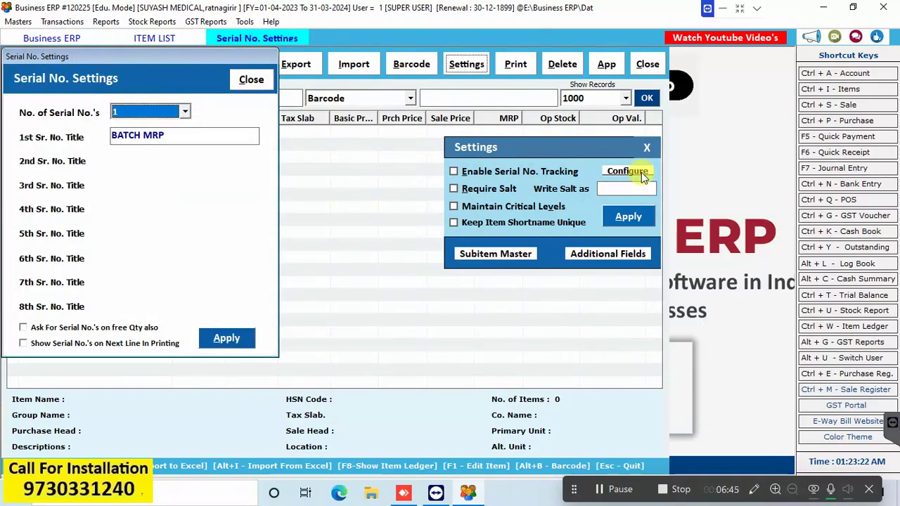
{"action": "left_click", "coordinate": [253, 80]}
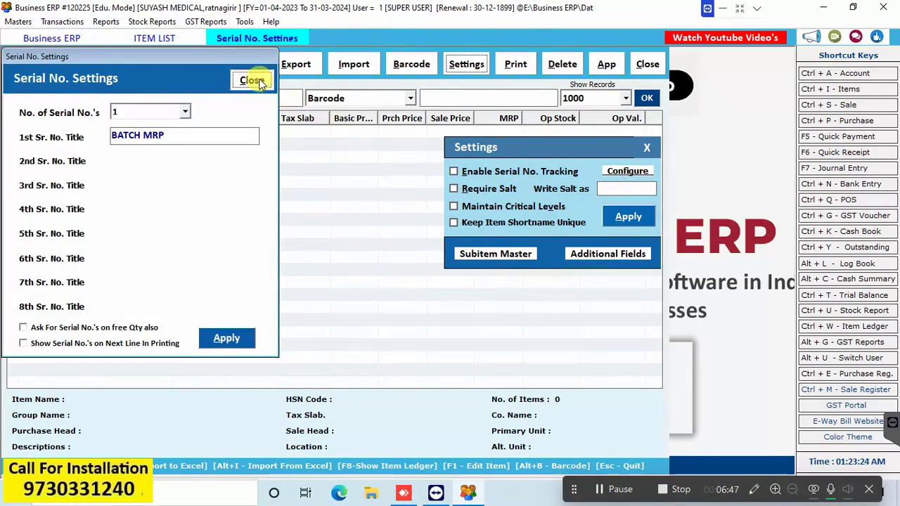
{"action": "left_click", "coordinate": [504, 256]}
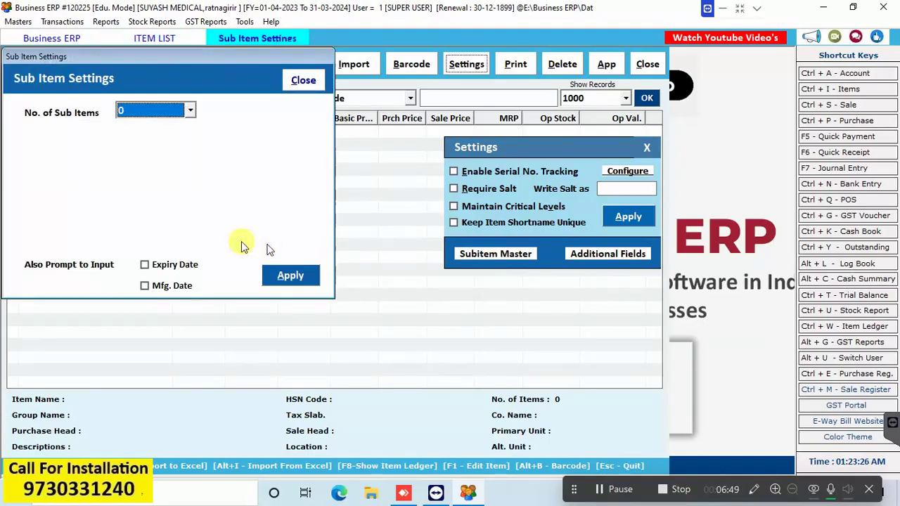
Make sub items prompt for Expiry Date and Mfg. Date and apply.
{"action": "left_click", "coordinate": [171, 266]}
{"action": "left_click", "coordinate": [161, 287]}
{"action": "left_click", "coordinate": [289, 277]}
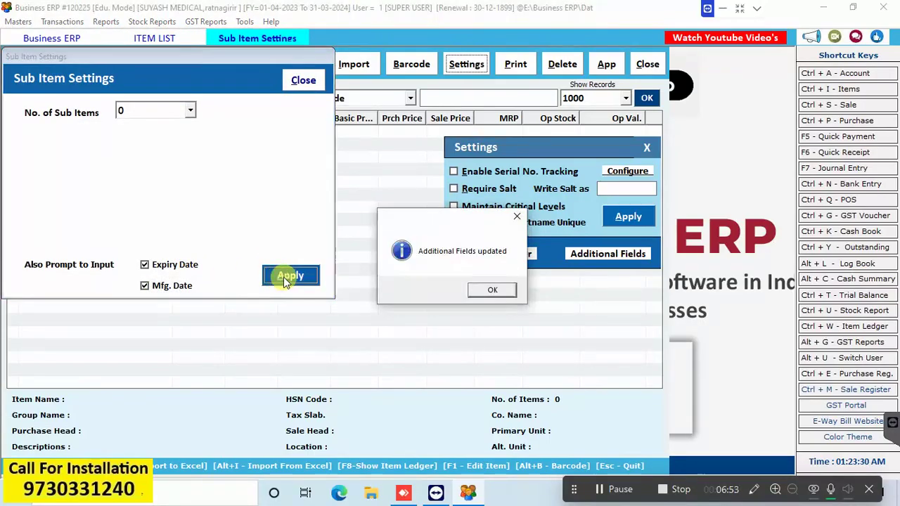
{"action": "key", "text": "Return"}
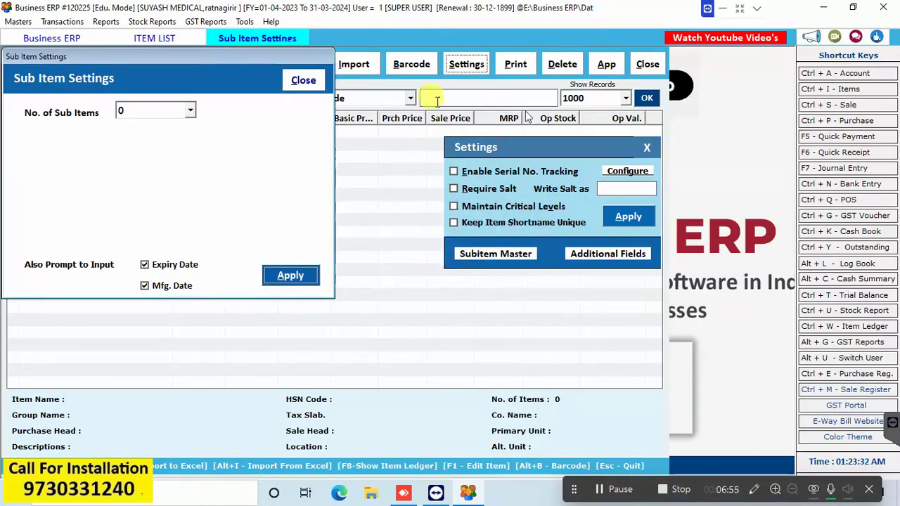
Set the sub item count to 1, then close Settings and the Item List.
{"action": "left_click", "coordinate": [191, 112]}
{"action": "left_click", "coordinate": [191, 112]}
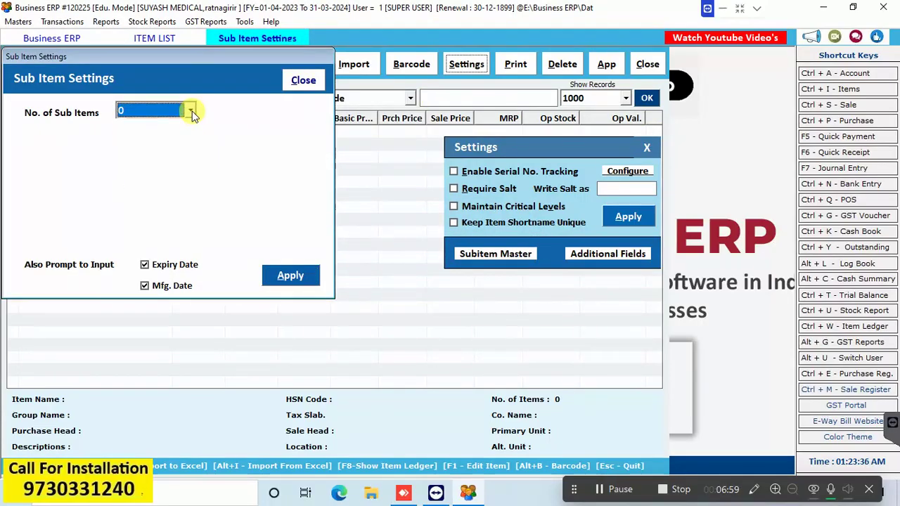
{"action": "left_click", "coordinate": [191, 113]}
{"action": "key", "text": "Down"}
{"action": "left_click", "coordinate": [192, 113]}
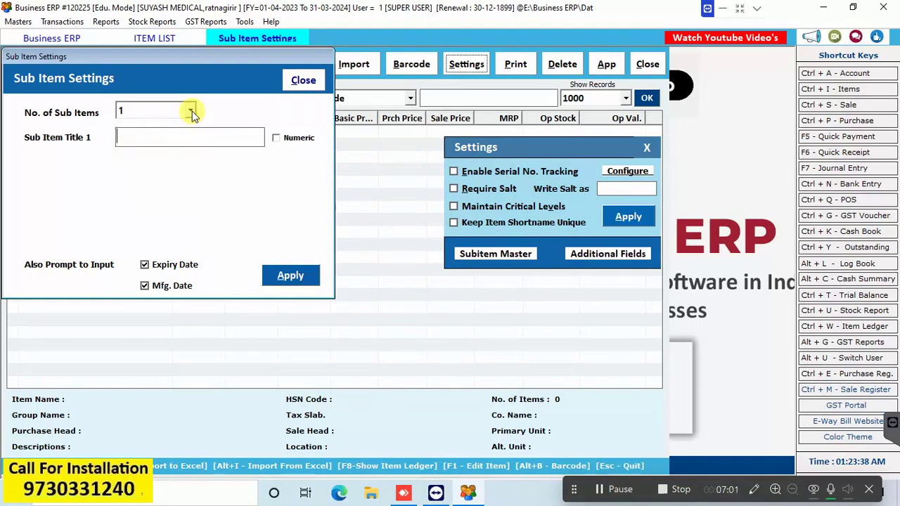
{"action": "left_click", "coordinate": [302, 85]}
{"action": "left_click", "coordinate": [646, 149]}
{"action": "key", "text": "Escape"}
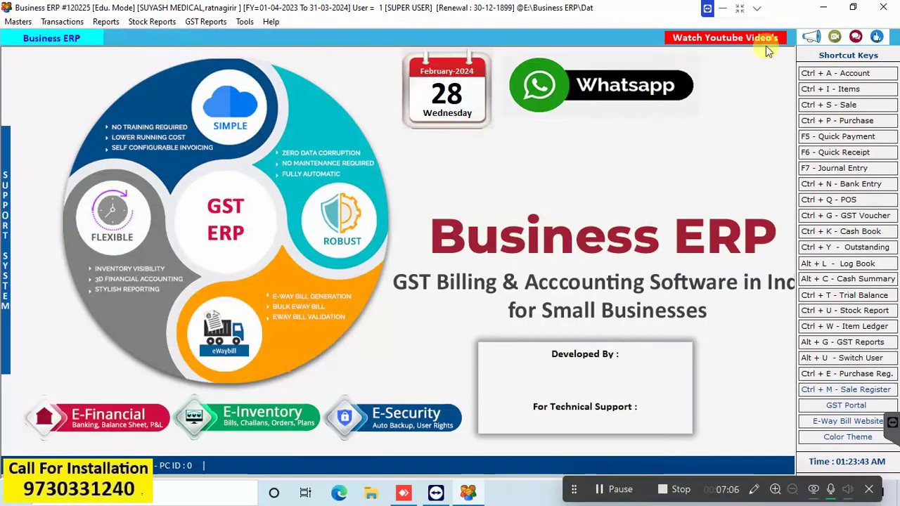
Open the List of Items and close a blank item entry form.
{"action": "left_click", "coordinate": [838, 90]}
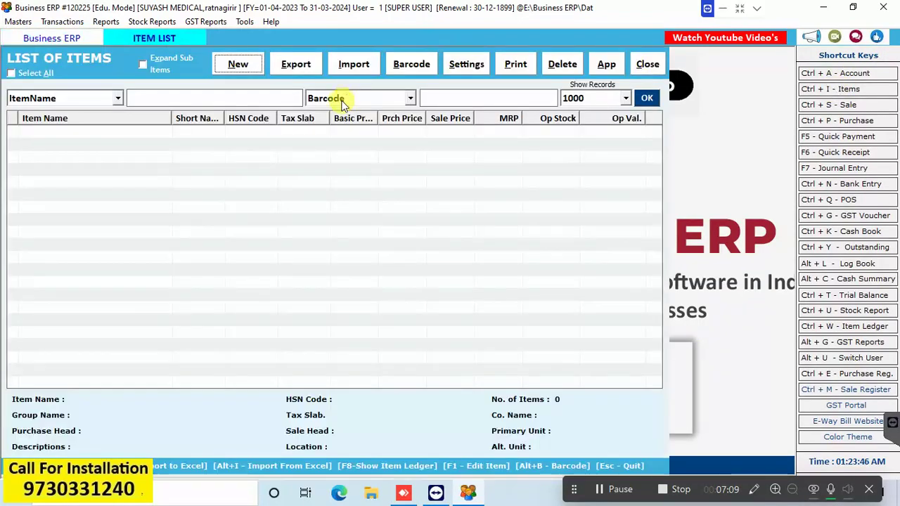
{"action": "left_click", "coordinate": [236, 64]}
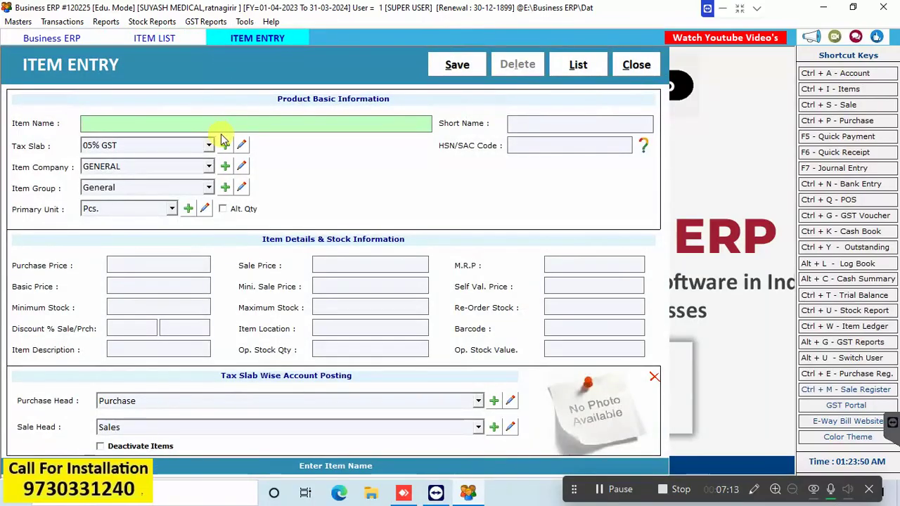
{"action": "left_click", "coordinate": [620, 64]}
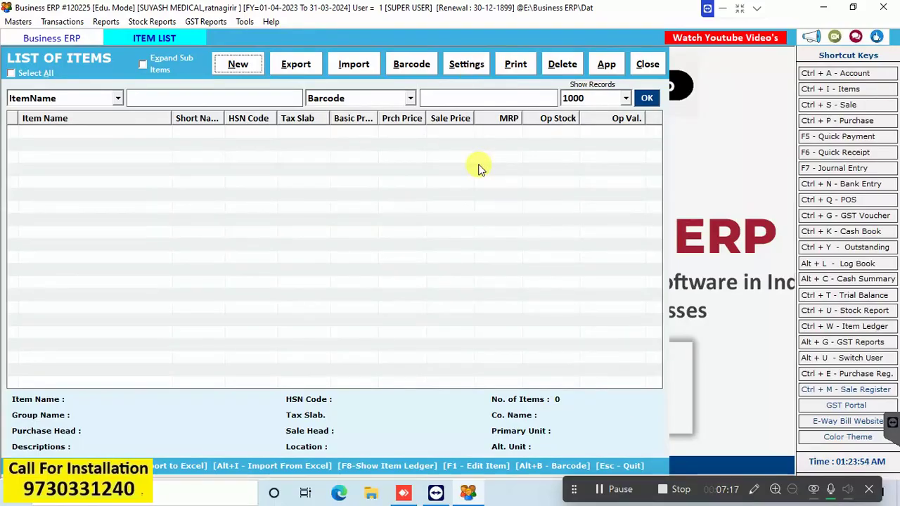
Set the number of serial numbers to 0 in Serial No. Settings and save.
{"action": "left_click", "coordinate": [463, 65]}
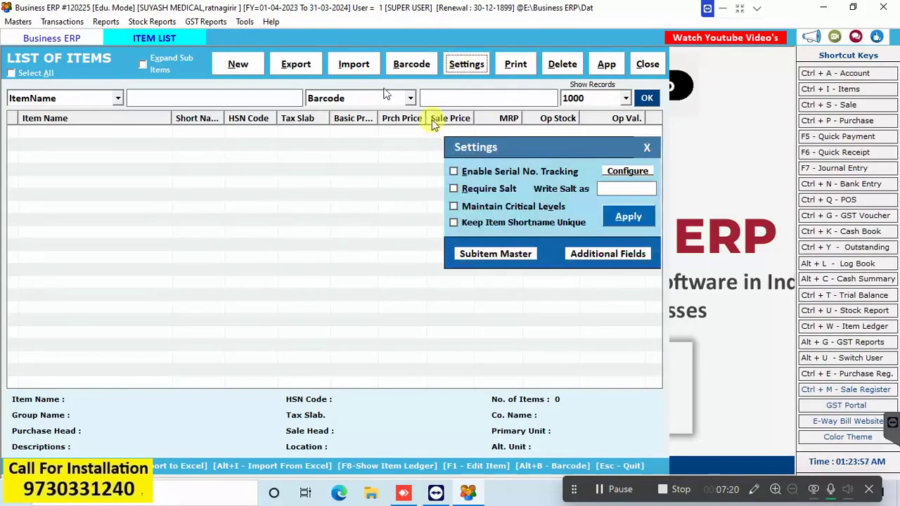
{"action": "left_click", "coordinate": [625, 172]}
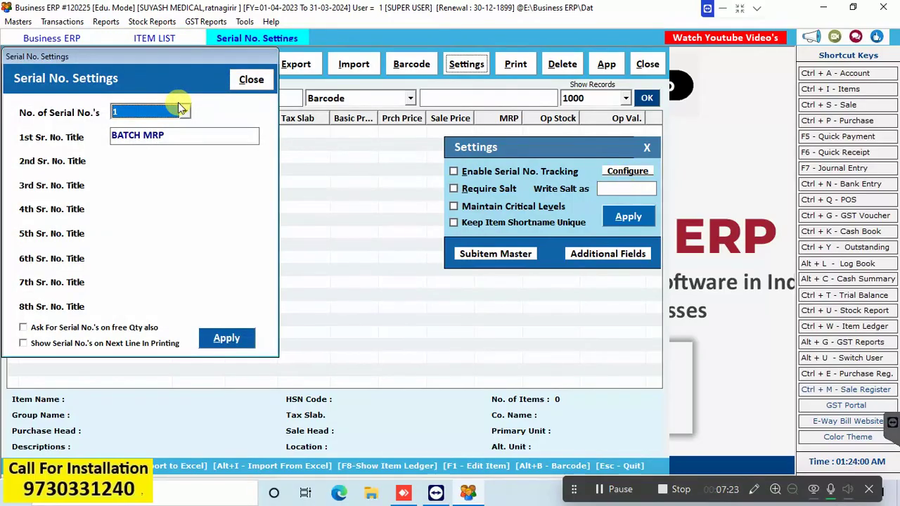
{"action": "left_click", "coordinate": [192, 138]}
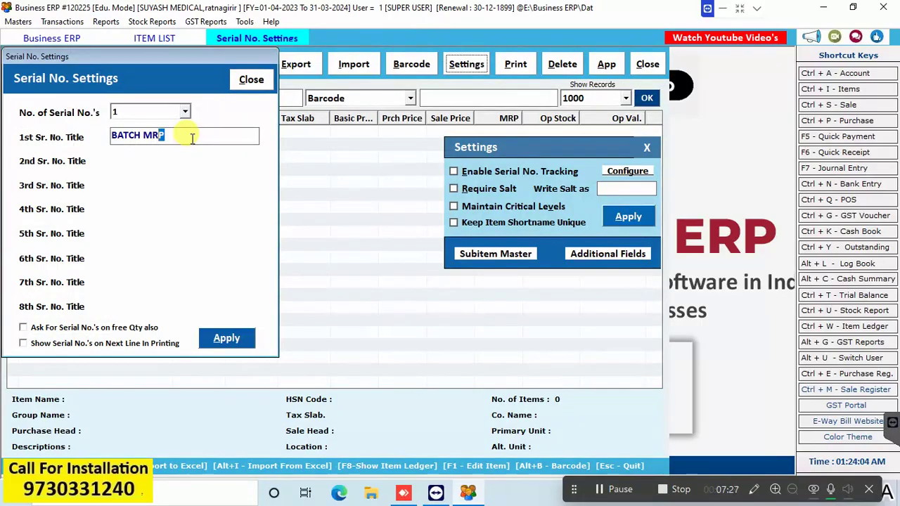
{"action": "key", "text": "shift+Home"}
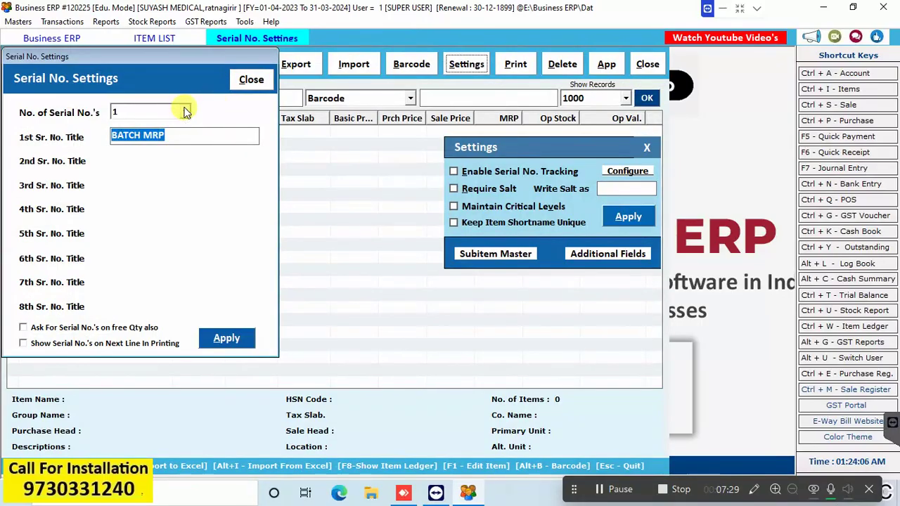
{"action": "left_click", "coordinate": [185, 112]}
{"action": "key", "text": "Up"}
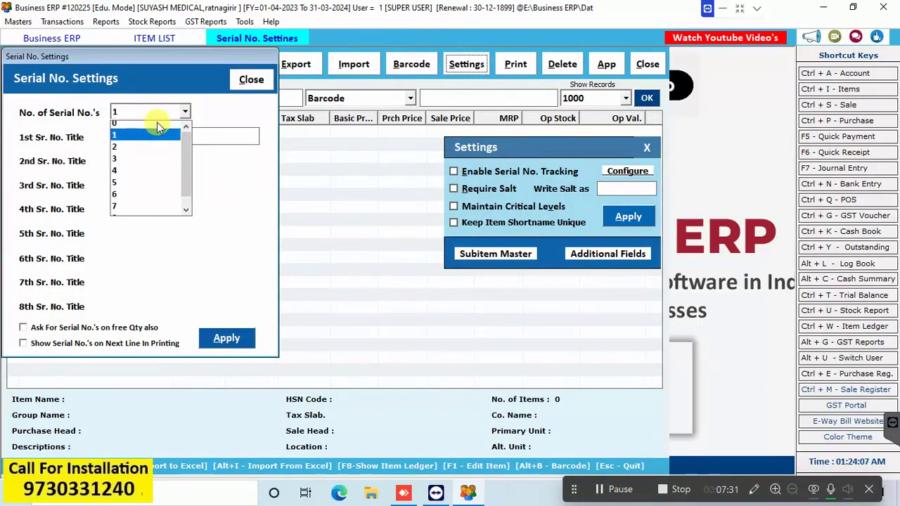
{"action": "key", "text": "Return"}
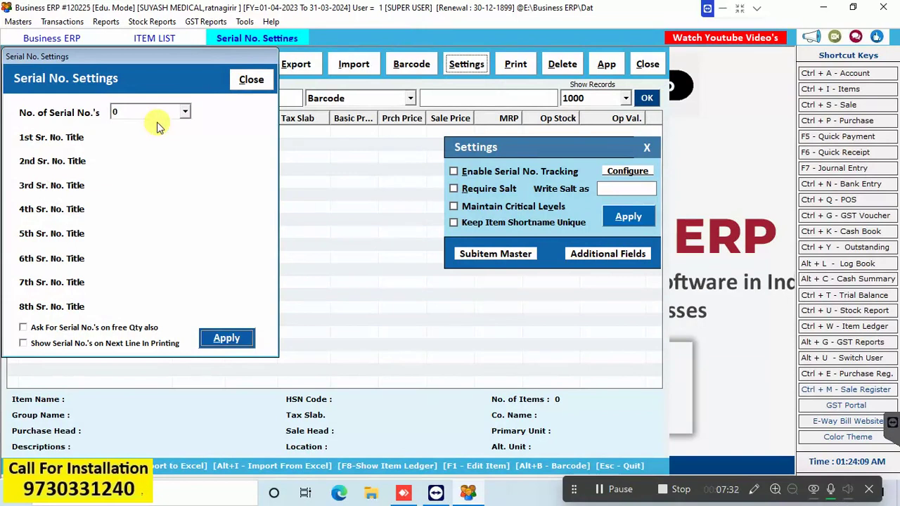
{"action": "left_click", "coordinate": [227, 338]}
{"action": "left_click", "coordinate": [482, 288]}
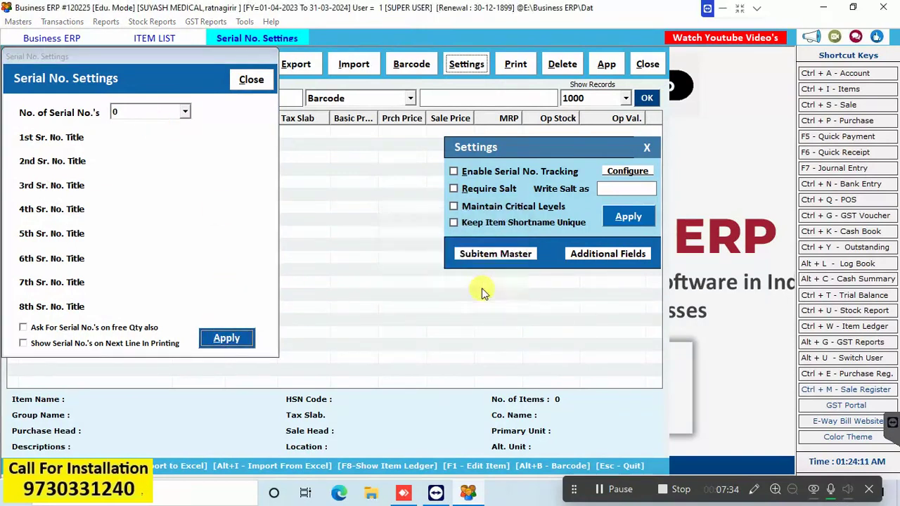
{"action": "left_click", "coordinate": [251, 80]}
Title the first sub item BATCH MRP in Sub Item Settings and apply it.
{"action": "left_click", "coordinate": [501, 254]}
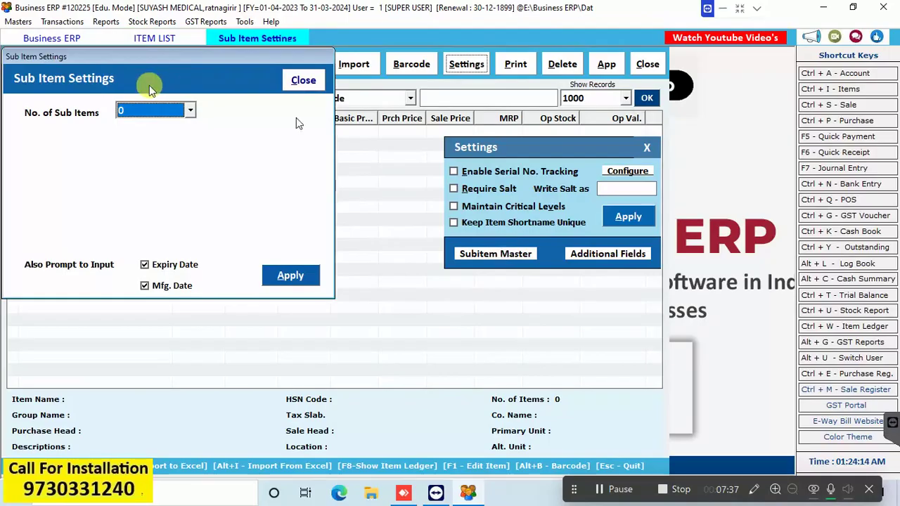
{"action": "scroll", "coordinate": [161, 100], "scroll_direction": "down", "scroll_amount": 1}
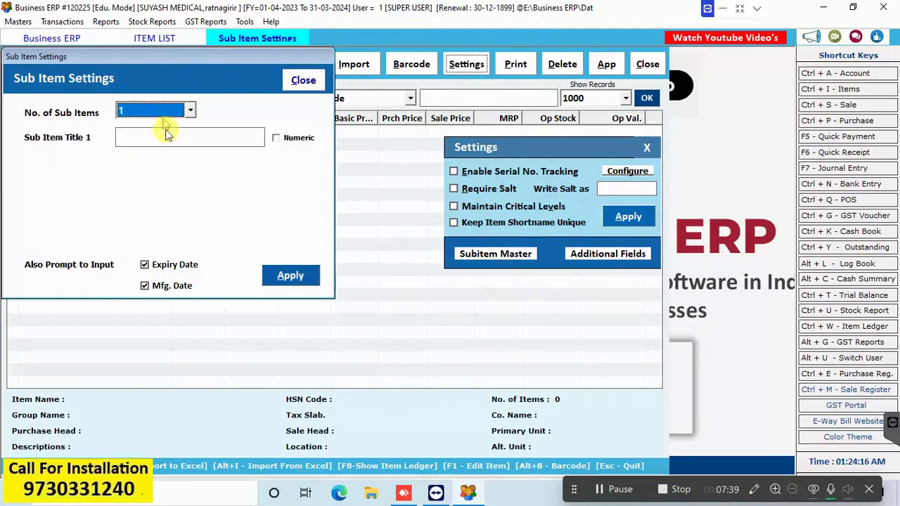
{"action": "left_click", "coordinate": [166, 133]}
{"action": "type", "text": "BATCH MRP"}
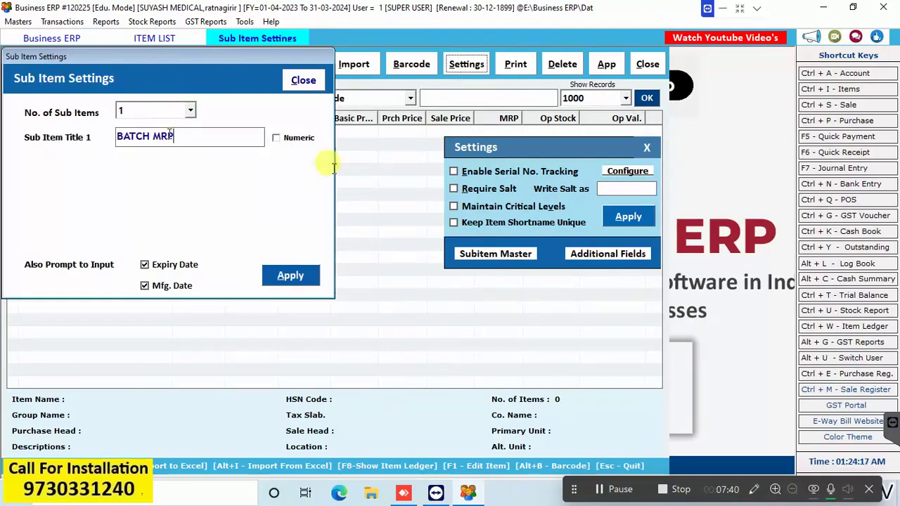
{"action": "left_click", "coordinate": [299, 279]}
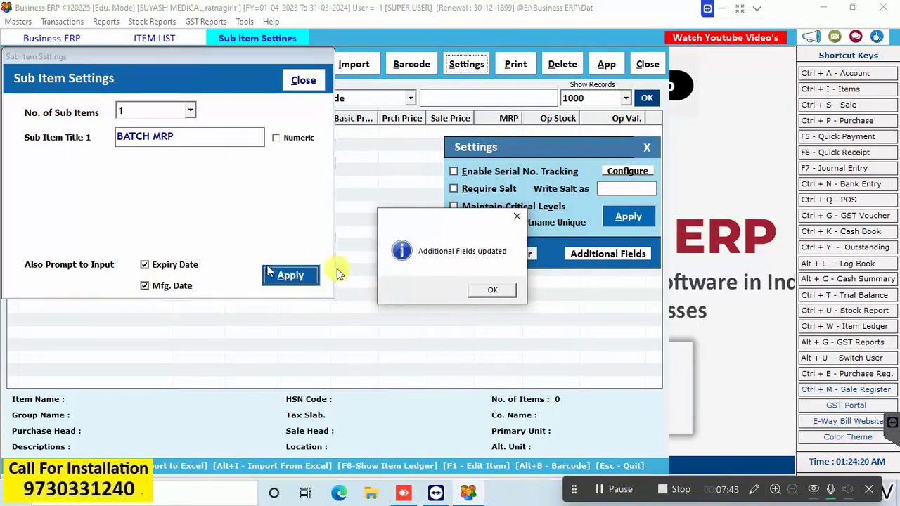
{"action": "left_click", "coordinate": [492, 291]}
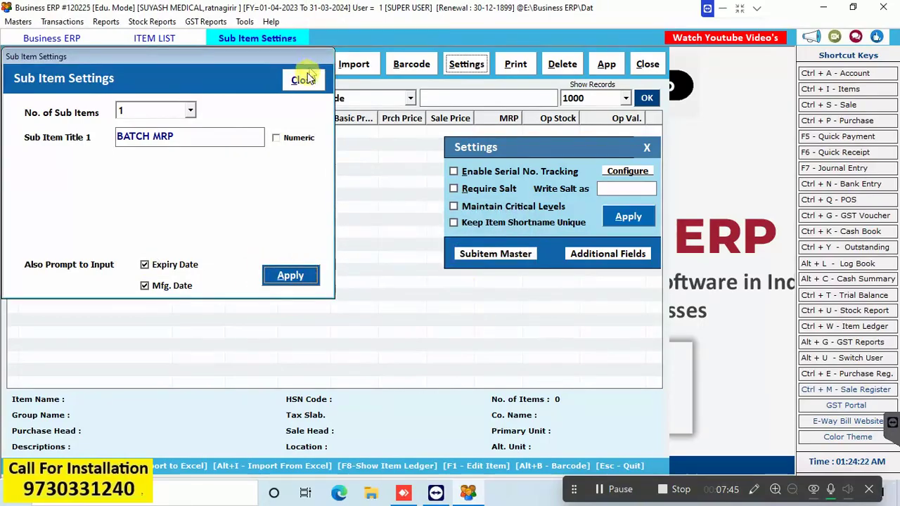
{"action": "left_click", "coordinate": [303, 80]}
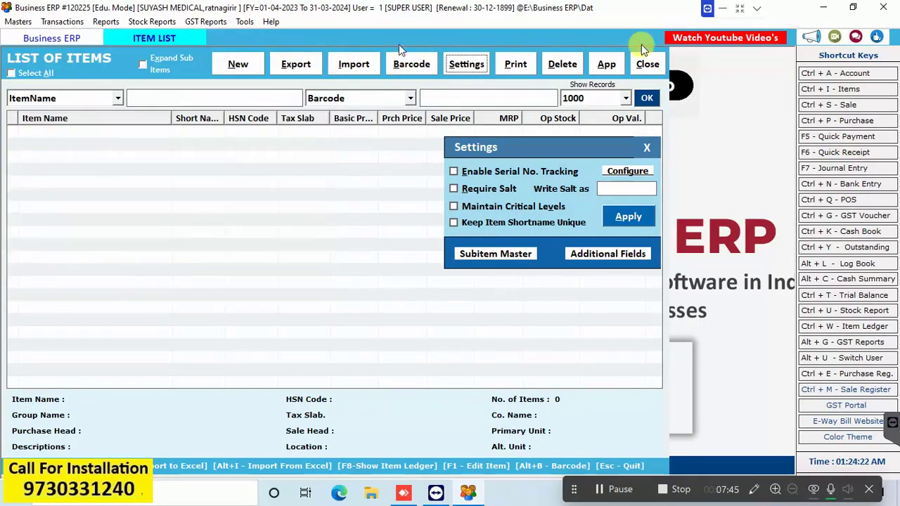
Open a fresh Item Entry form and type POHA CHIVDA 250 GMS as the item name.
{"action": "left_click", "coordinate": [647, 149]}
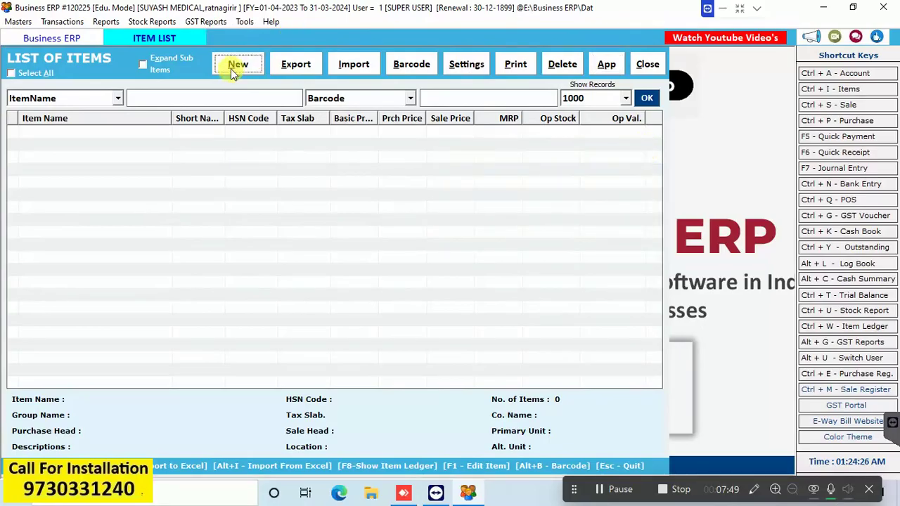
{"action": "left_click", "coordinate": [238, 65]}
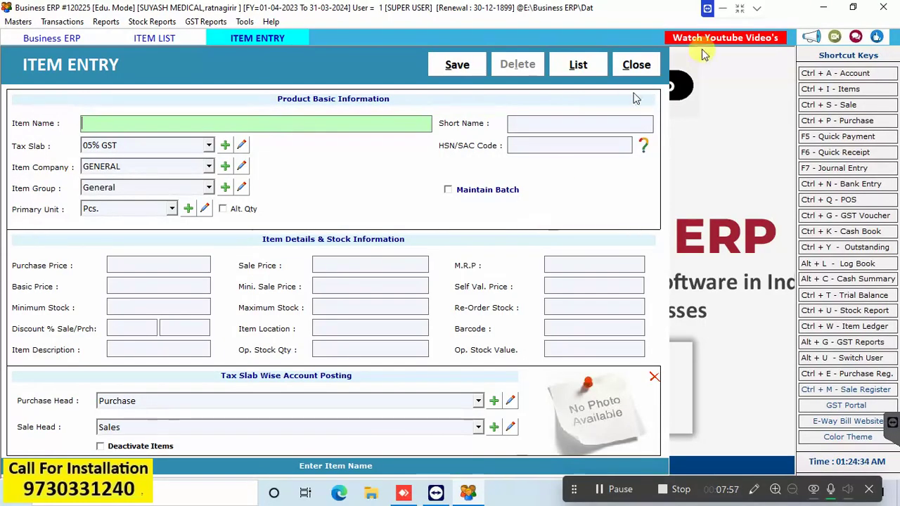
{"action": "left_click", "coordinate": [636, 65]}
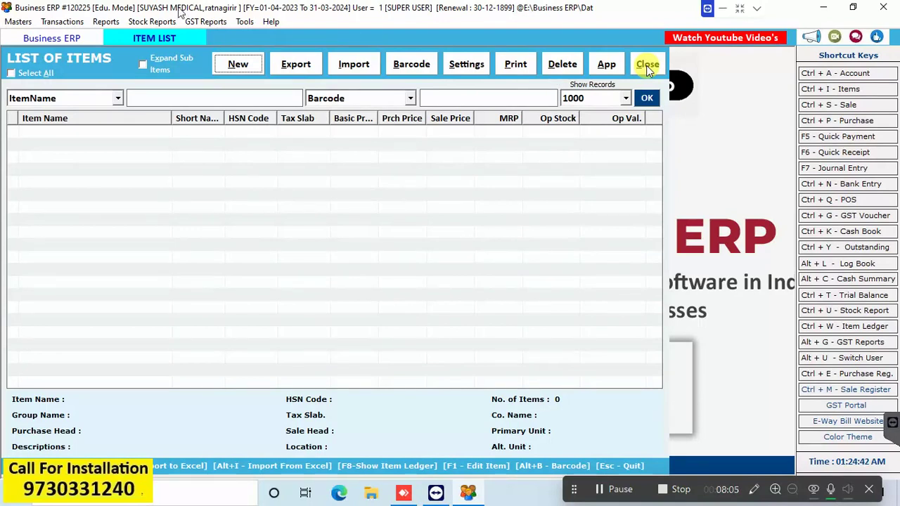
{"action": "left_click", "coordinate": [239, 65]}
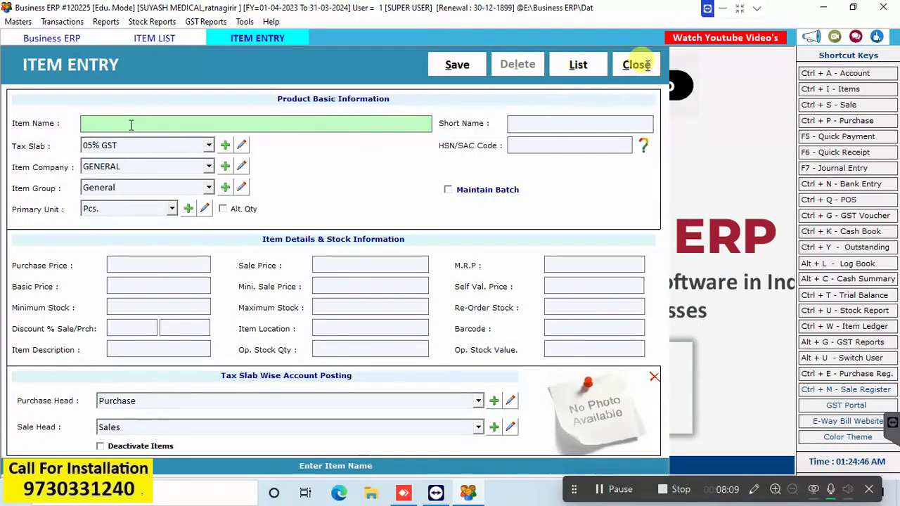
{"action": "type", "text": "POHA CH"}
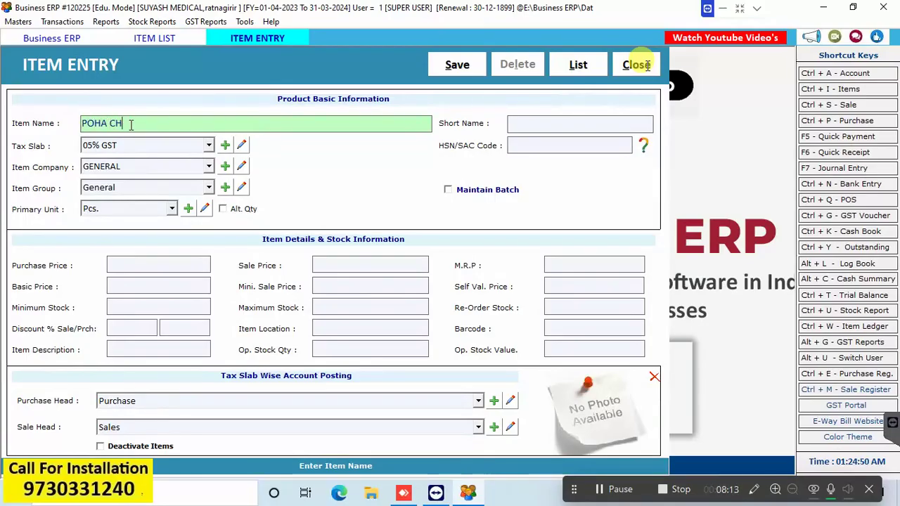
{"action": "type", "text": "IVDA 250 G"}
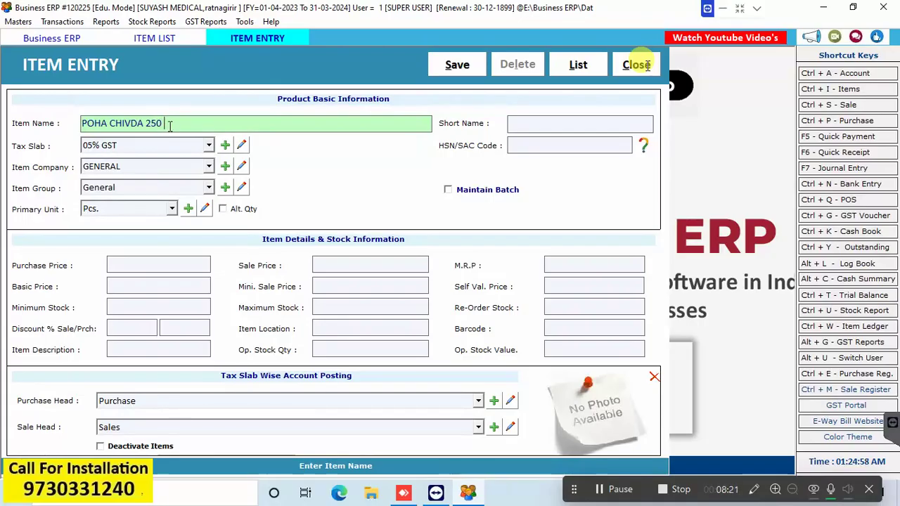
{"action": "type", "text": "MS"}
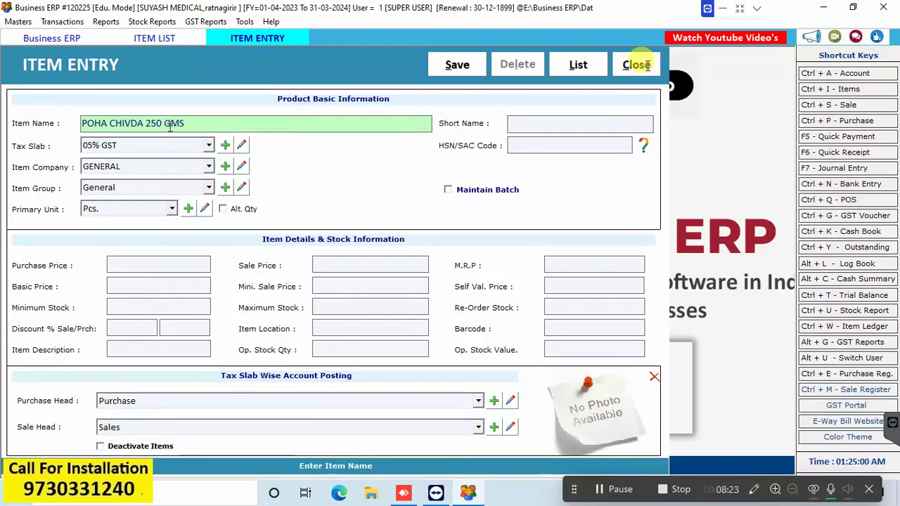
Set POHA CHIVDA 250 GMS to 12% GST with HSN code 21069099 and turn on Maintain Batch.
{"action": "left_click", "coordinate": [209, 145]}
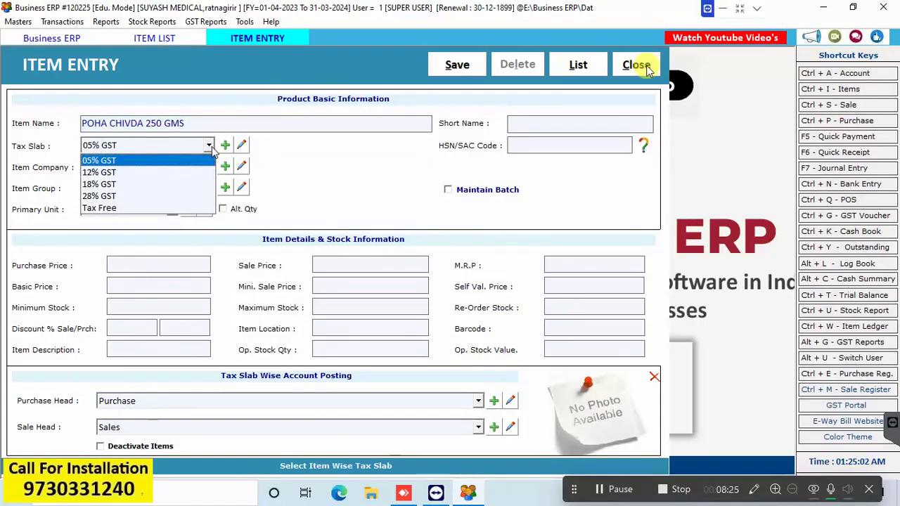
{"action": "left_click", "coordinate": [202, 172]}
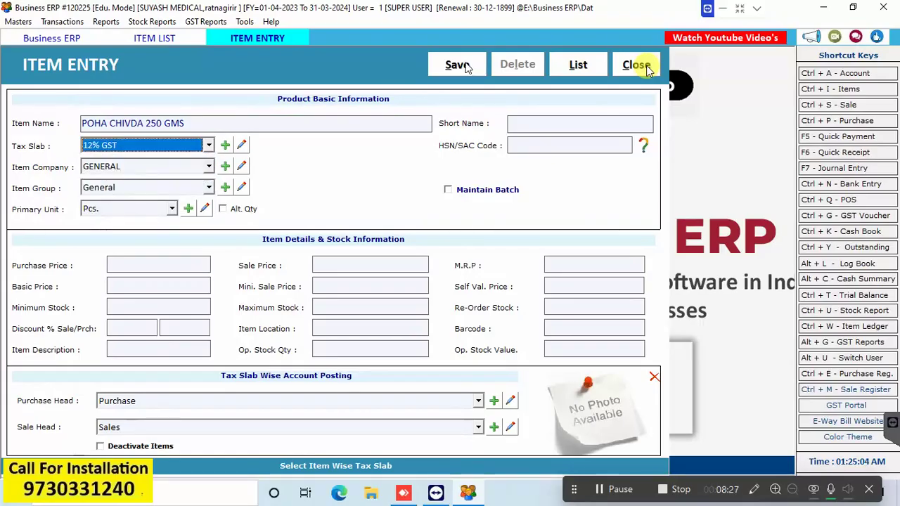
{"action": "left_click", "coordinate": [544, 147]}
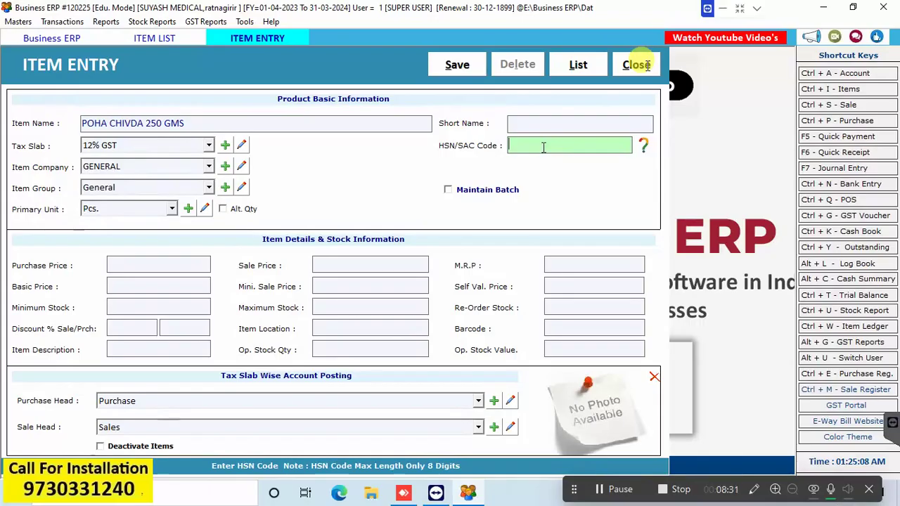
{"action": "type", "text": "2106"}
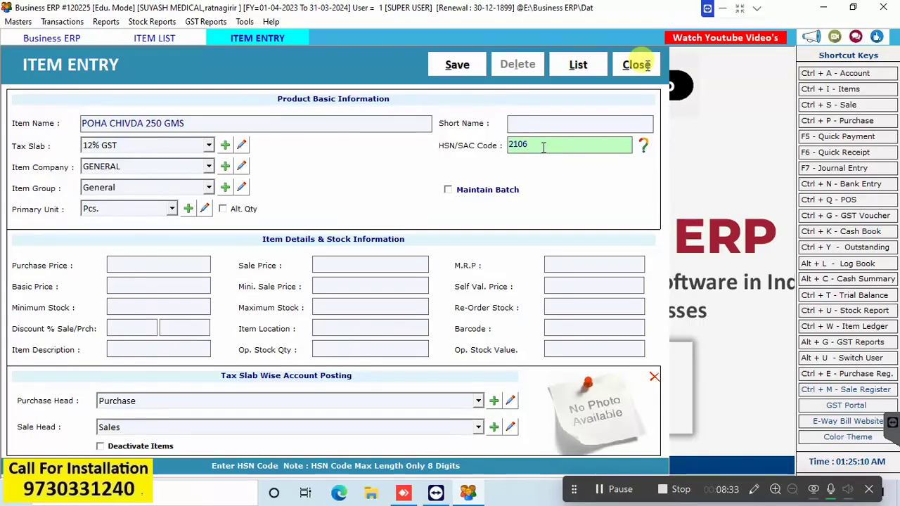
{"action": "type", "text": "9099"}
{"action": "left_click", "coordinate": [448, 190]}
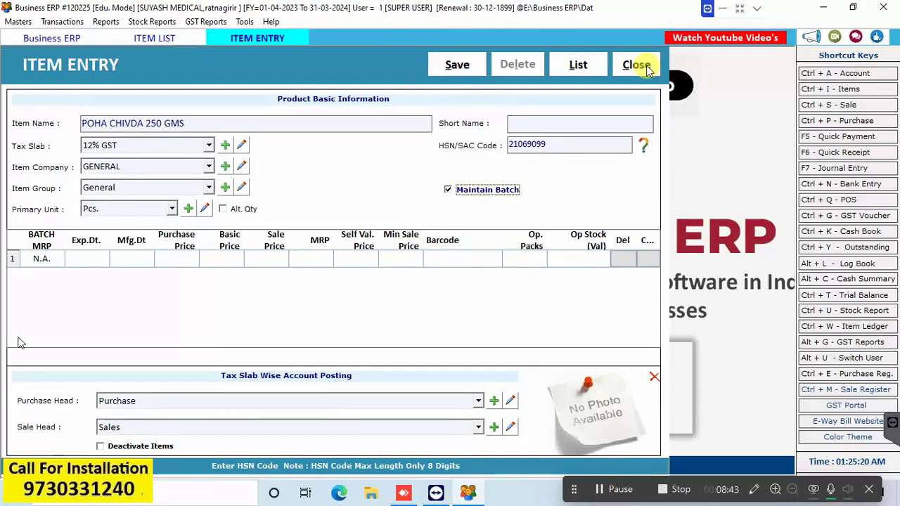
Add batch SL02 with expiry date 01-06-2024 and manufacture date 01-02-2025.
{"action": "left_click", "coordinate": [51, 258]}
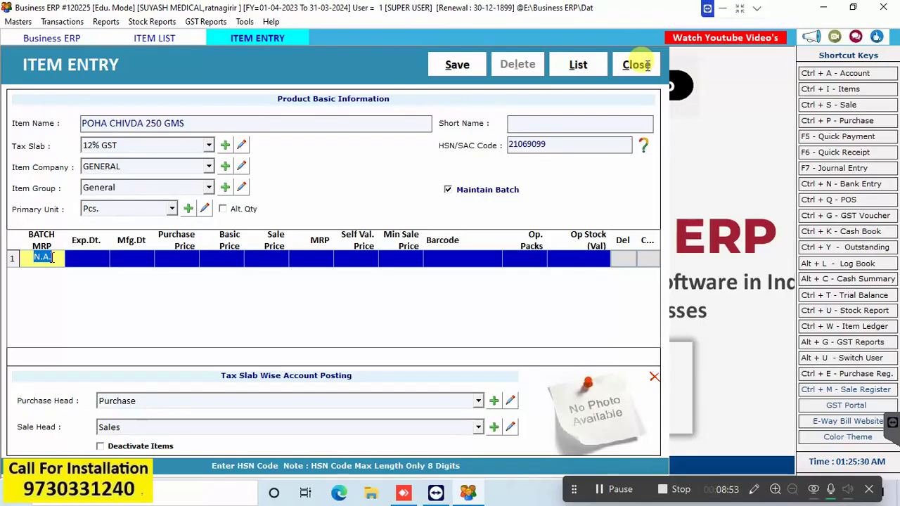
{"action": "type", "text": "SL02"}
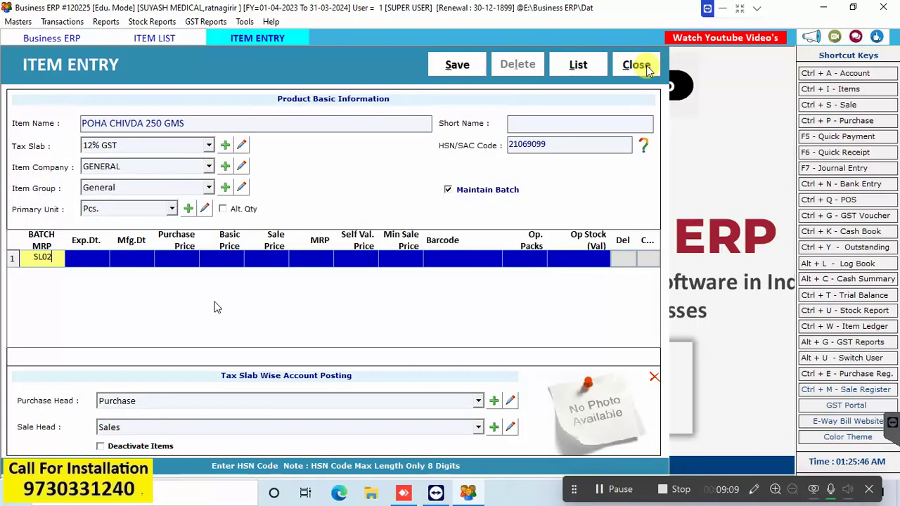
{"action": "key", "text": "Return"}
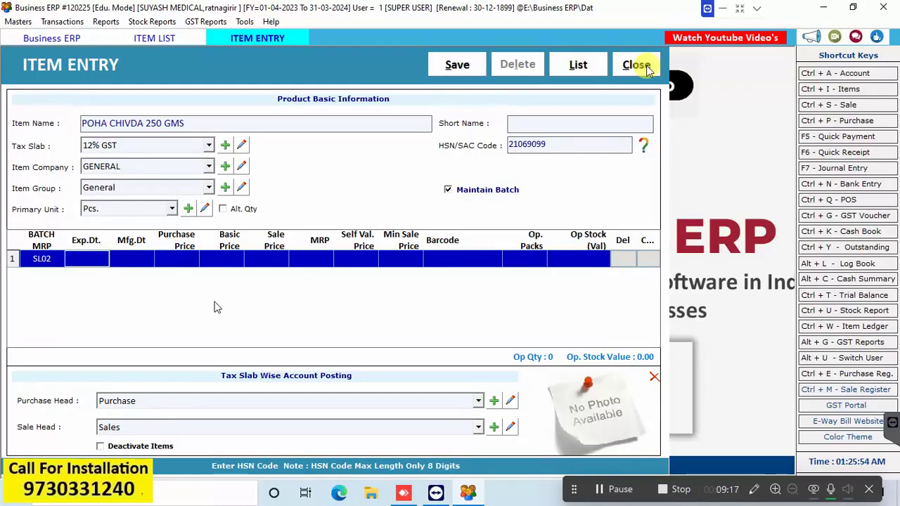
{"action": "key", "text": "Return"}
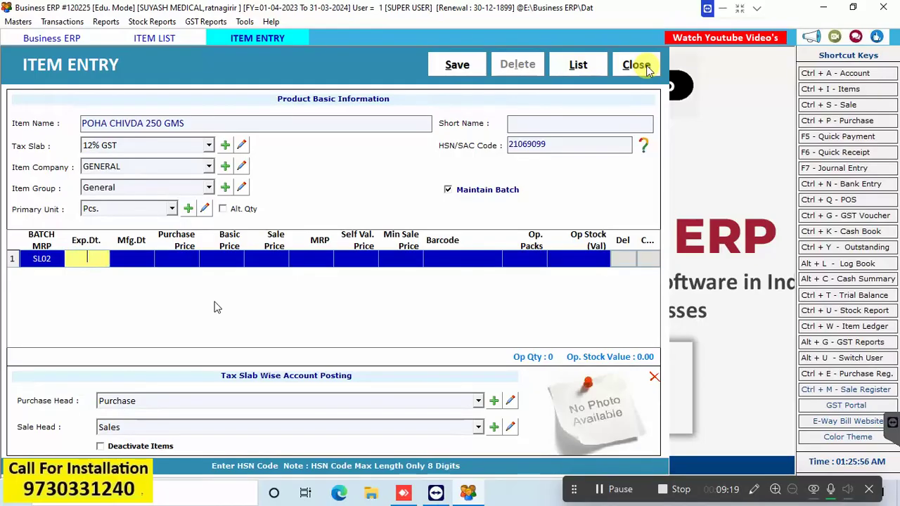
{"action": "type", "text": "01"}
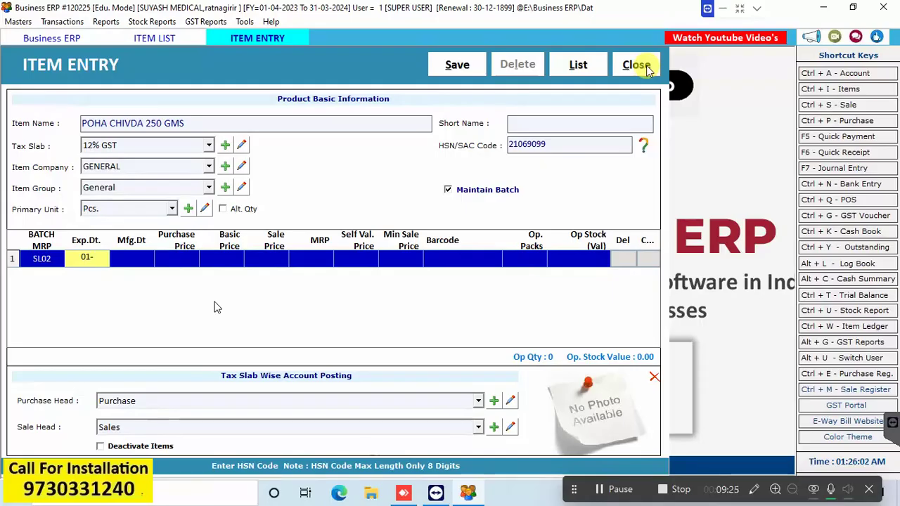
{"action": "type", "text": "-06-"}
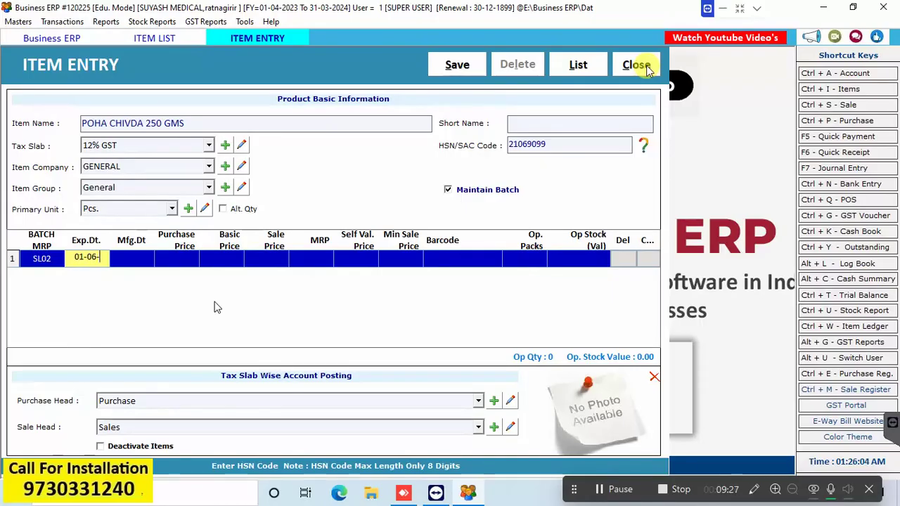
{"action": "type", "text": "2024"}
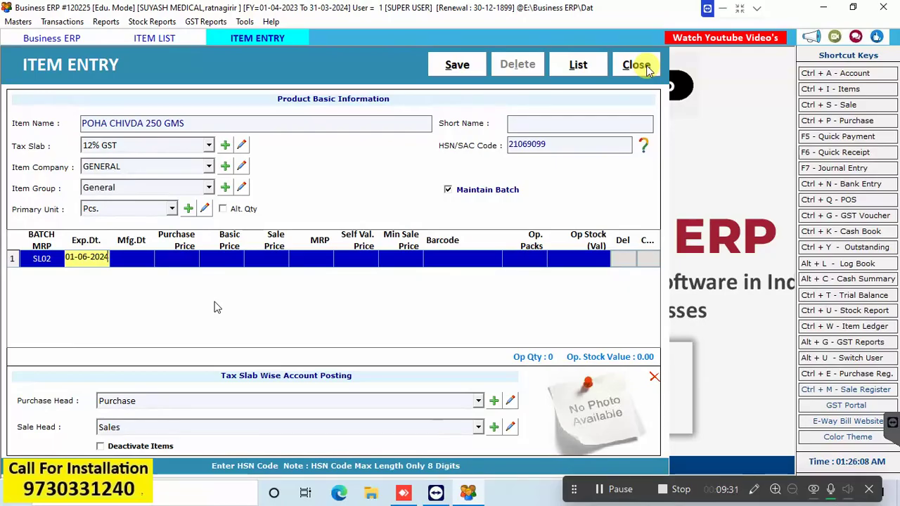
{"action": "key", "text": "Return"}
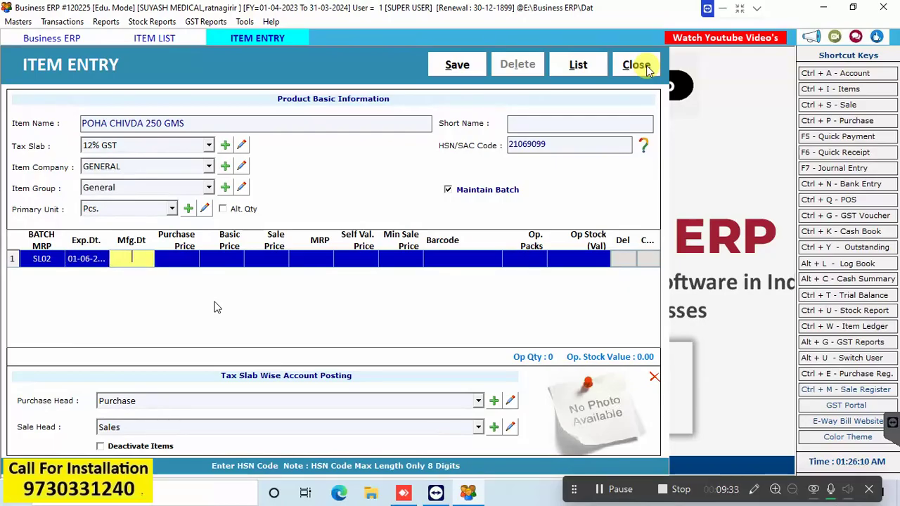
{"action": "type", "text": "01-0"}
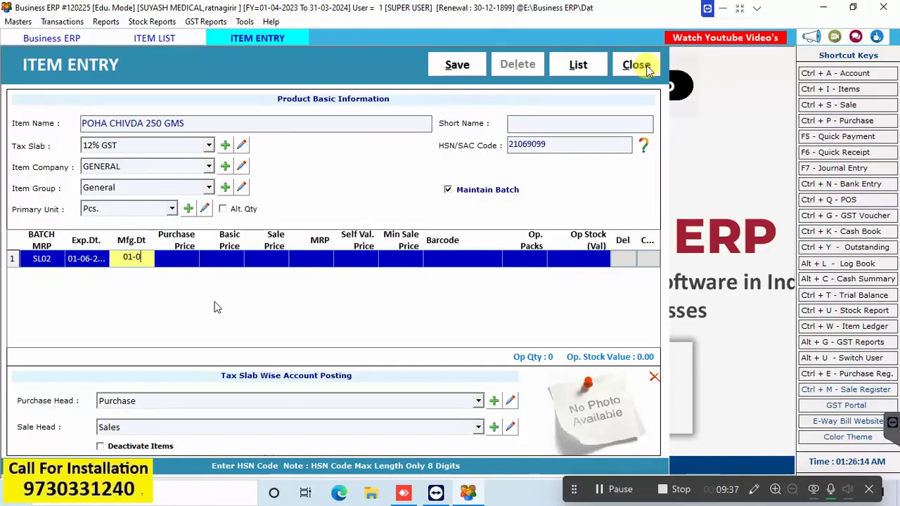
{"action": "type", "text": "2-202"}
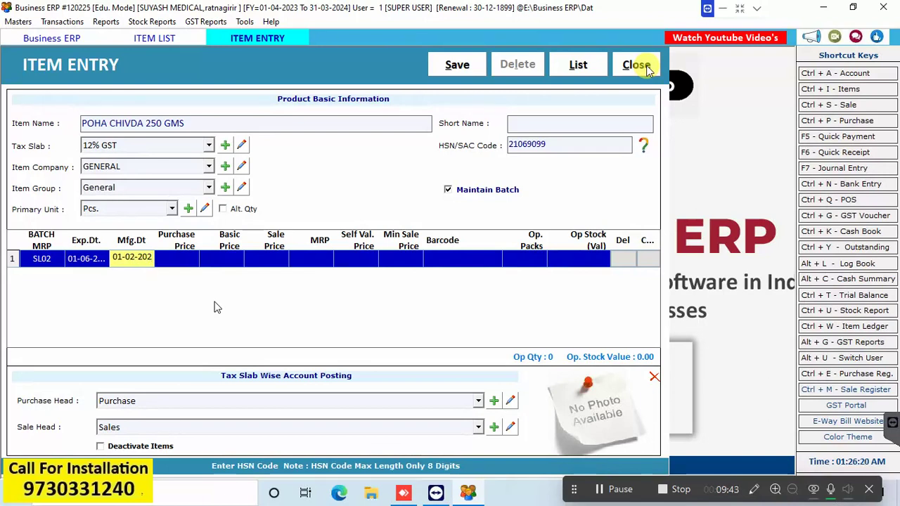
{"action": "type", "text": "5"}
{"action": "key", "text": "Left"}
{"action": "key", "text": "Left"}
{"action": "key", "text": "Left"}
{"action": "key", "text": "Left"}
{"action": "key", "text": "Left"}
{"action": "key", "text": "Left"}
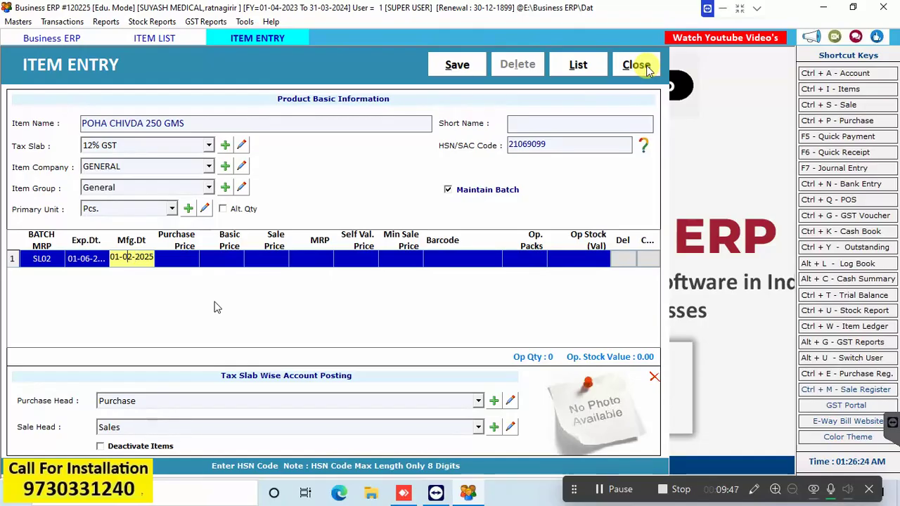
{"action": "key", "text": "Return"}
Correct the batch SL02 expiry date to 01-06-2025.
{"action": "key", "text": "Left"}
{"action": "key", "text": "Return"}
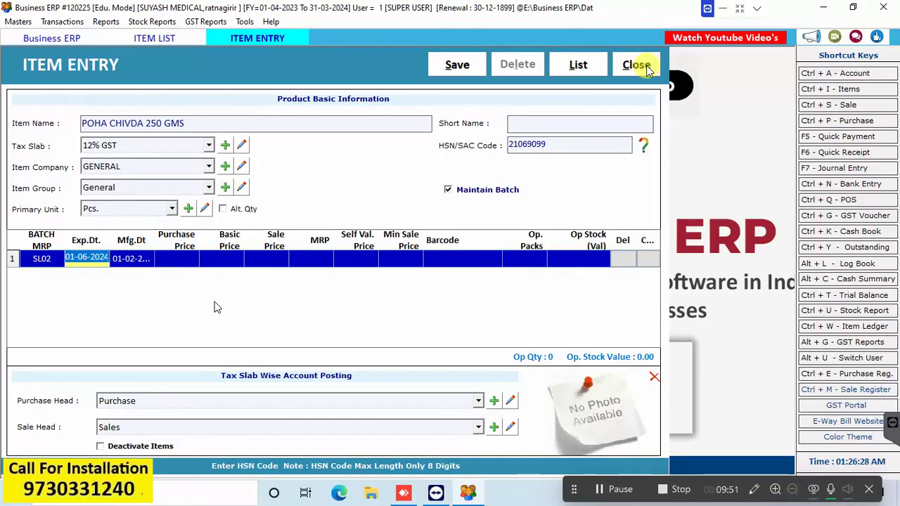
{"action": "key", "text": "End"}
{"action": "key", "text": "BackSpace"}
{"action": "type", "text": "5"}
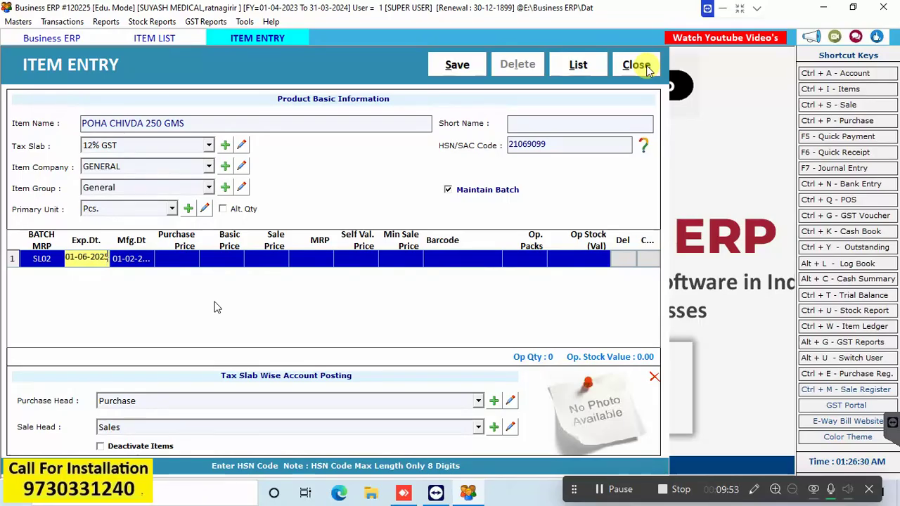
{"action": "key", "text": "Return"}
{"action": "key", "text": "Return"}
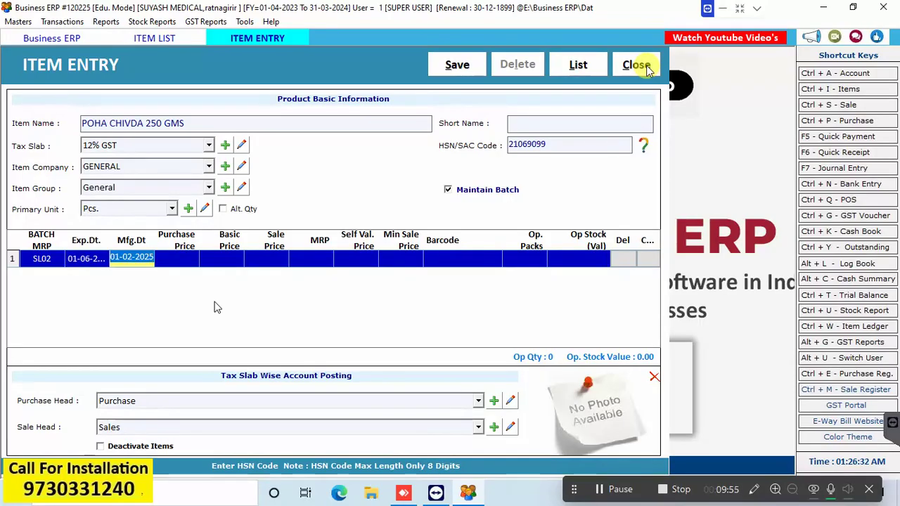
{"action": "key", "text": "Return"}
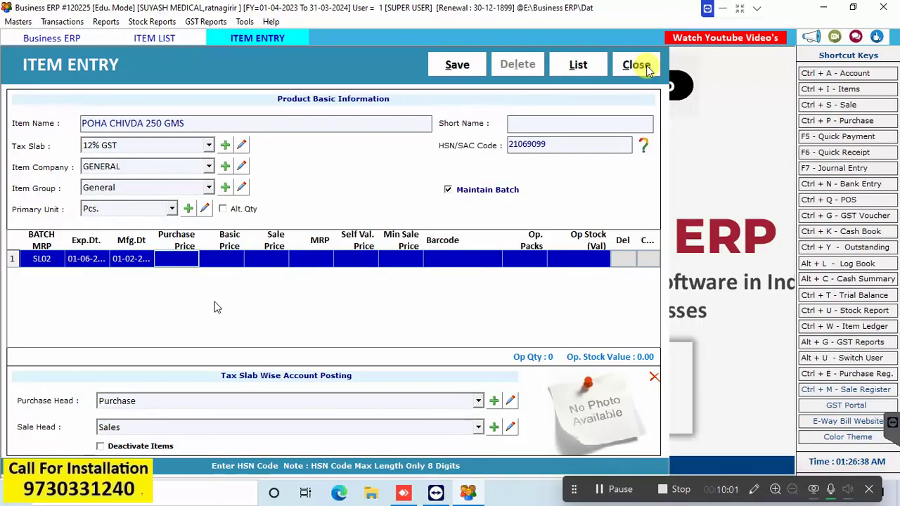
Set batch SL02's purchase price to 78.62, replacing the first entry of 70.20.
{"action": "type", "text": "70.20"}
{"action": "key", "text": "Return"}
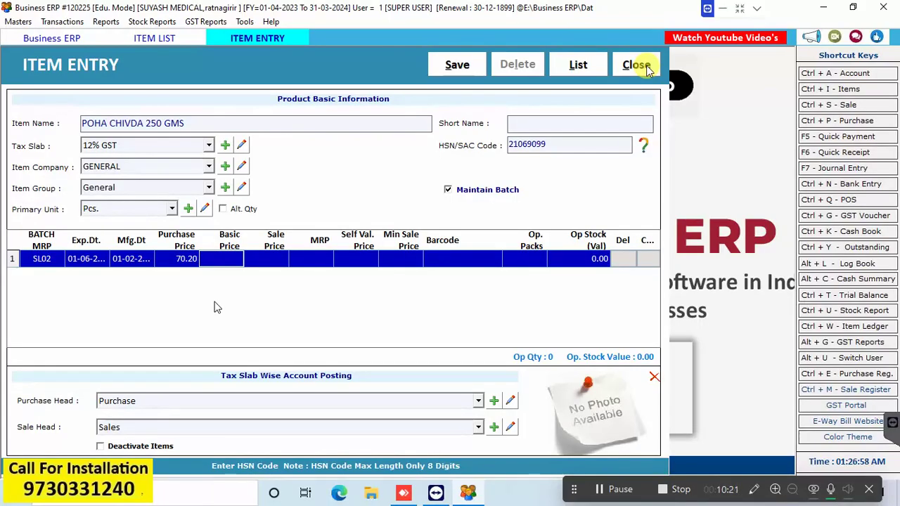
{"action": "key", "text": "Return"}
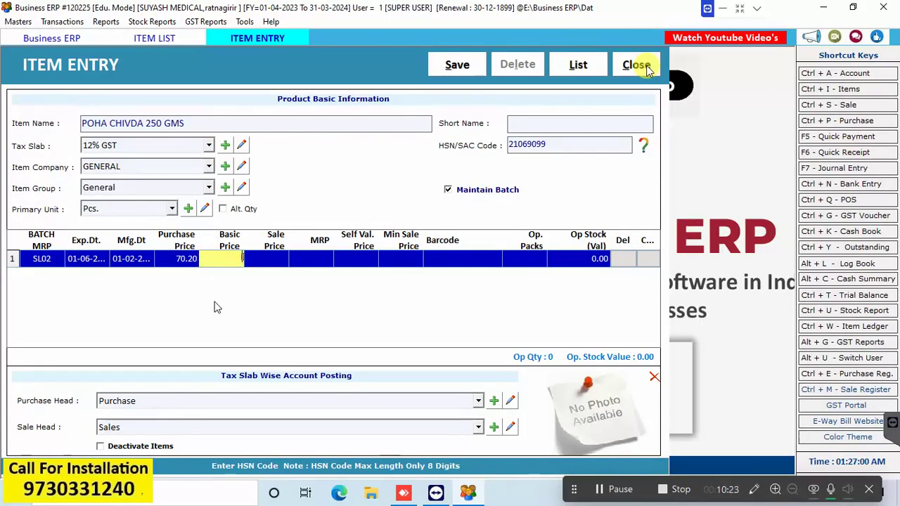
{"action": "key", "text": "Return"}
{"action": "key", "text": "Left"}
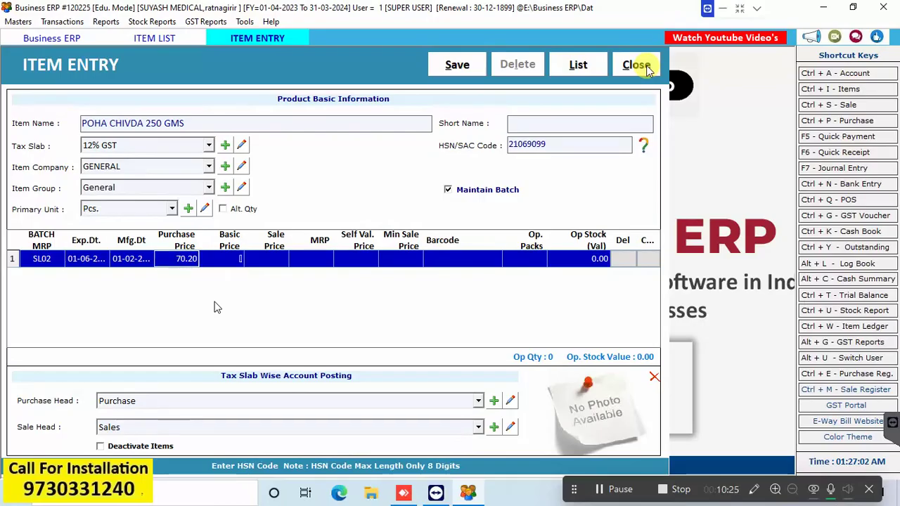
{"action": "key", "text": "Return"}
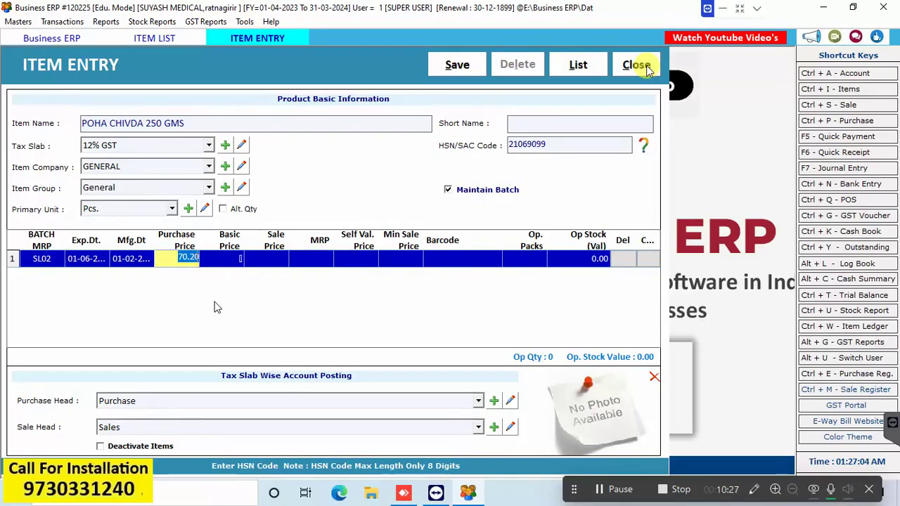
{"action": "type", "text": "78."}
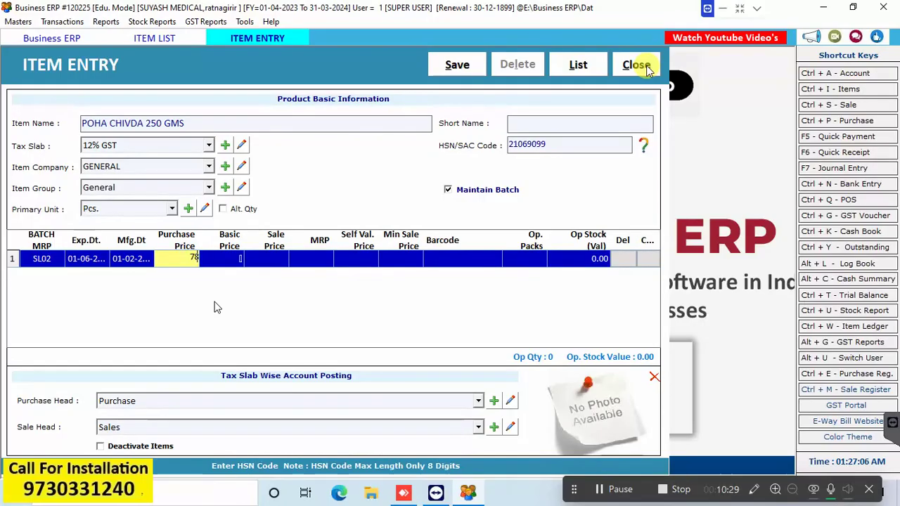
{"action": "type", "text": "62"}
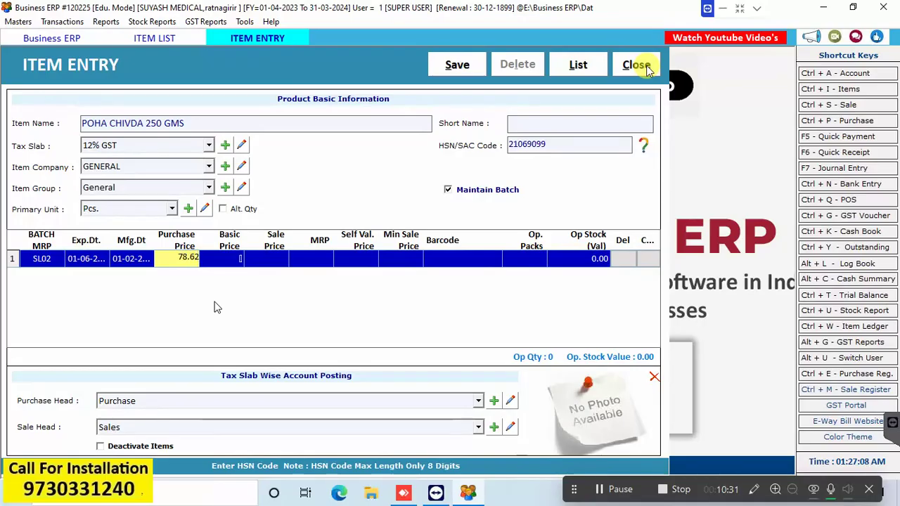
{"action": "key", "text": "Return"}
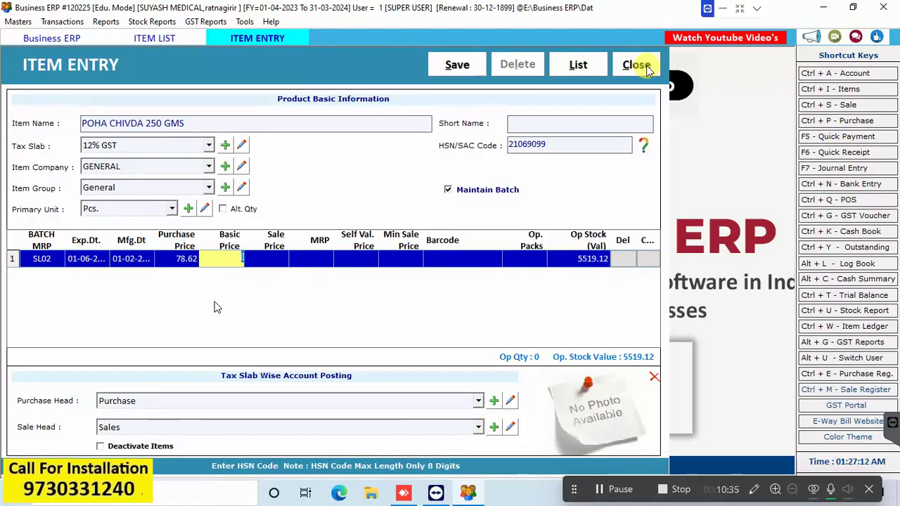
{"action": "key", "text": "Return"}
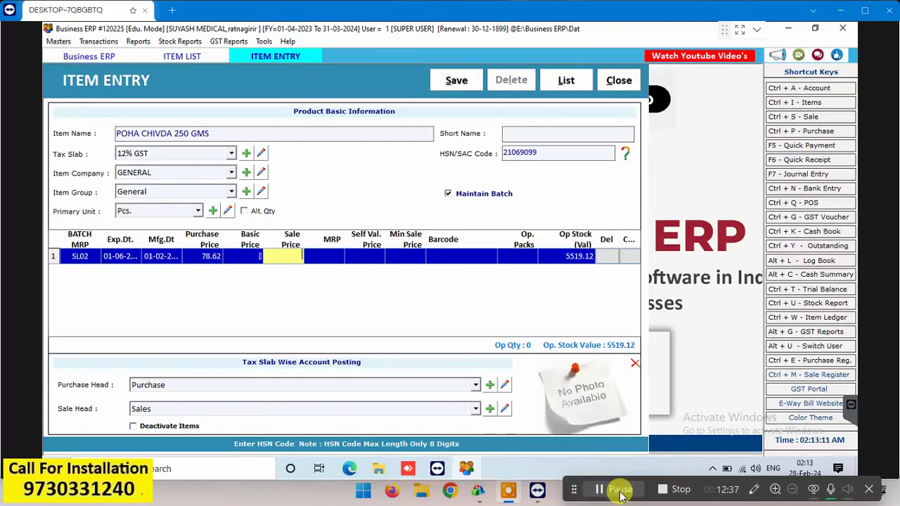
Enter a basic price of 70.20 in batch SL02's row.
{"action": "left_click", "coordinate": [238, 259]}
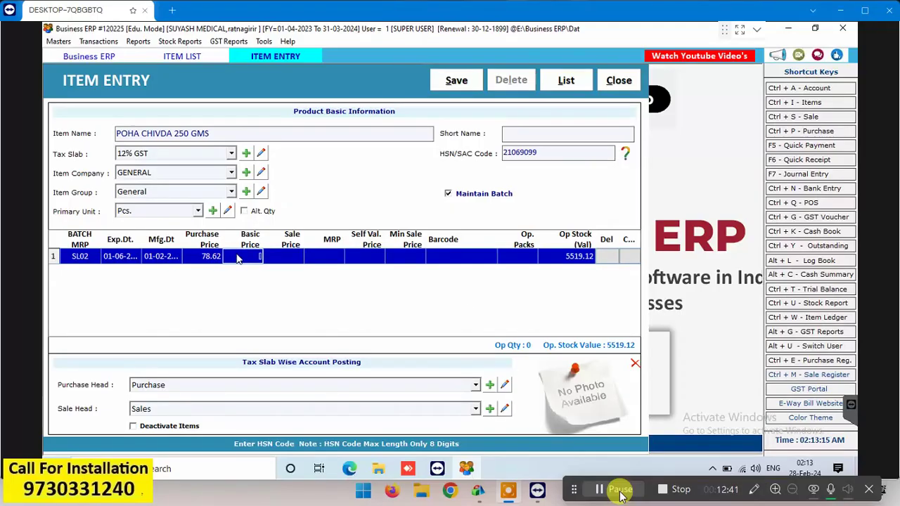
{"action": "left_click", "coordinate": [238, 257]}
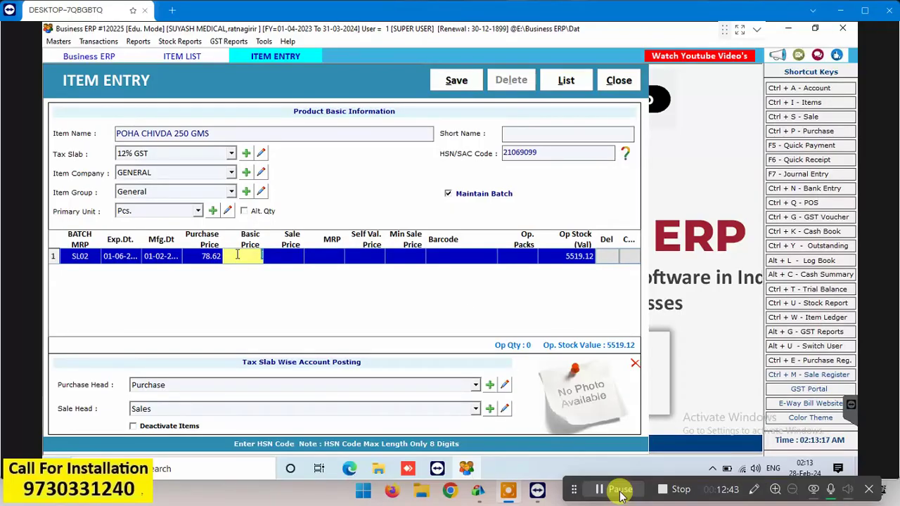
{"action": "type", "text": "70.20"}
{"action": "left_click", "coordinate": [286, 261]}
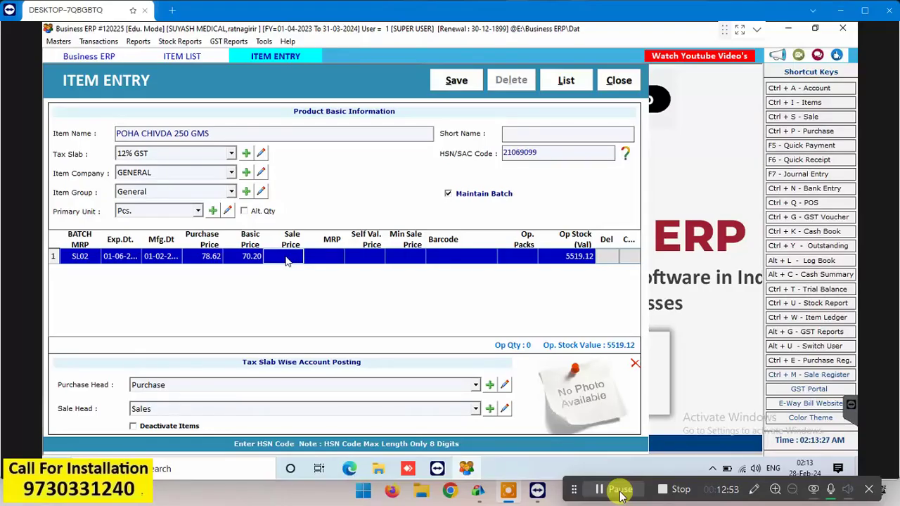
{"action": "left_click", "coordinate": [286, 258]}
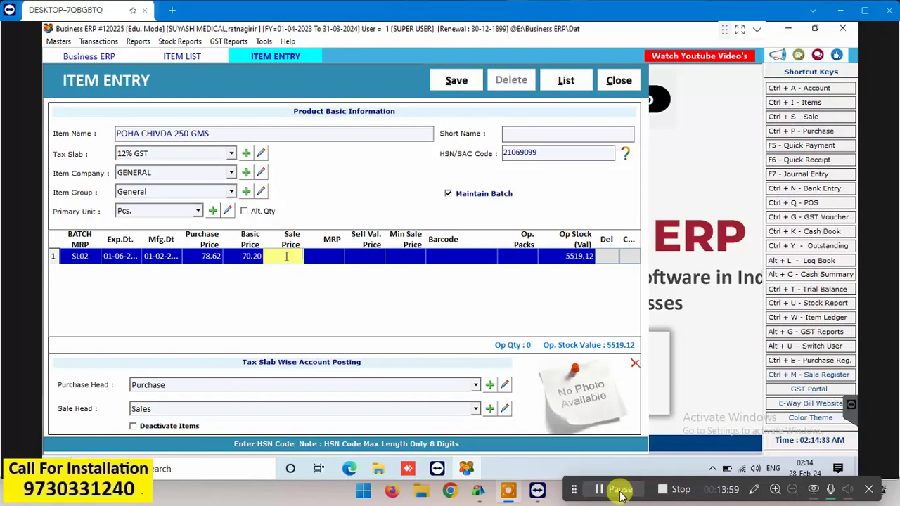
Enter 77.15 as batch SL02's sale price, fixing a mistyped digit.
{"action": "double_click", "coordinate": [286, 256]}
{"action": "type", "text": "15"}
{"action": "key", "text": "BackSpace"}
{"action": "type", "text": "15"}
{"action": "key", "text": "Return"}
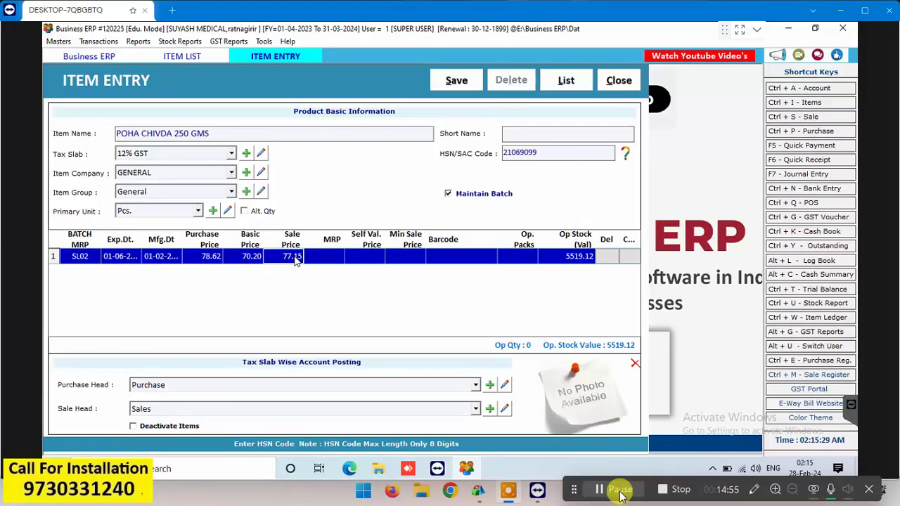
Enter MRP 108 and 166 opening packs, then save POHA CHIVDA 250 GMS.
{"action": "type", "text": "108"}
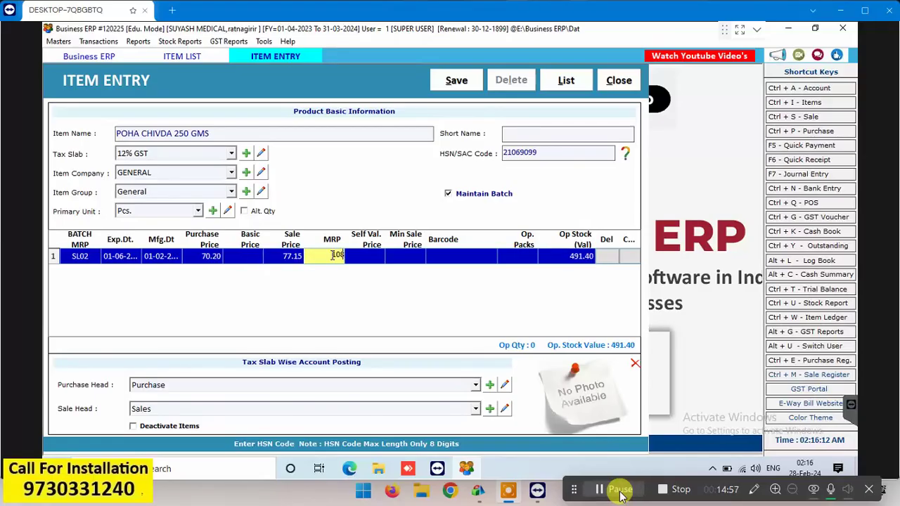
{"action": "key", "text": "Return"}
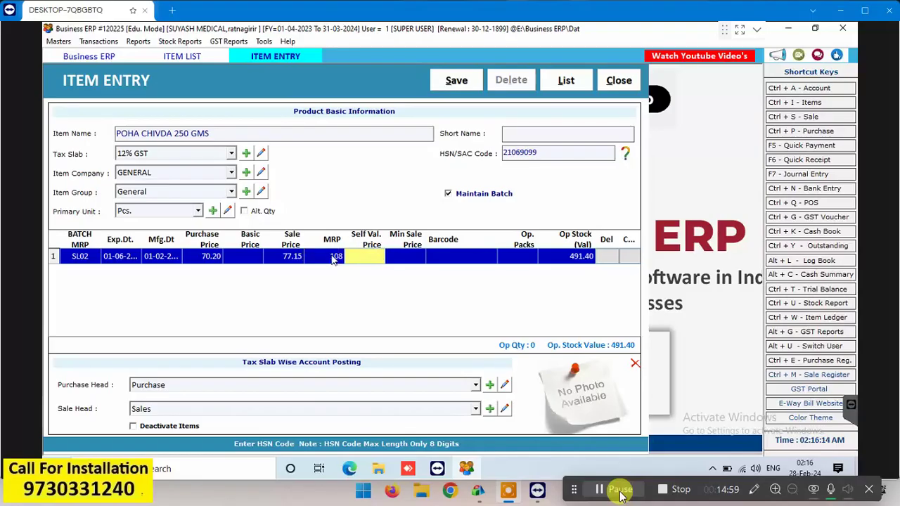
{"action": "key", "text": "Return"}
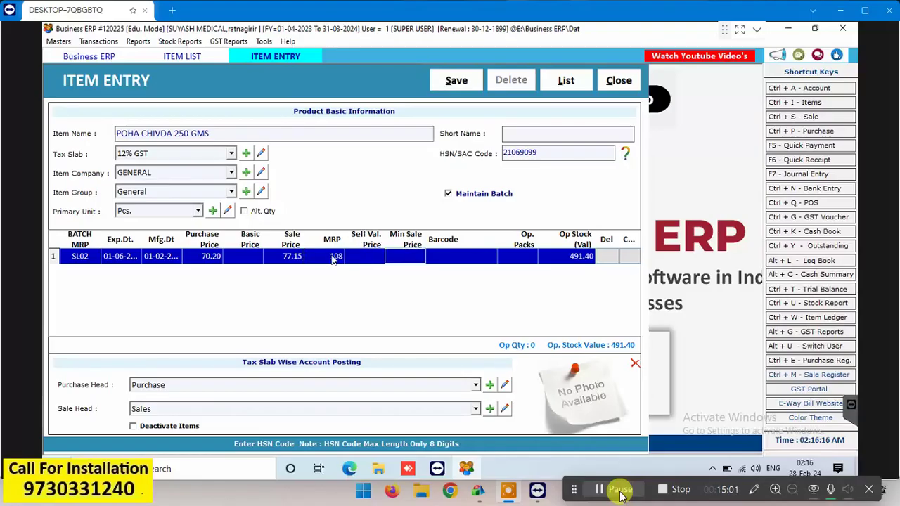
{"action": "key", "text": "Return"}
{"action": "key", "text": "Return"}
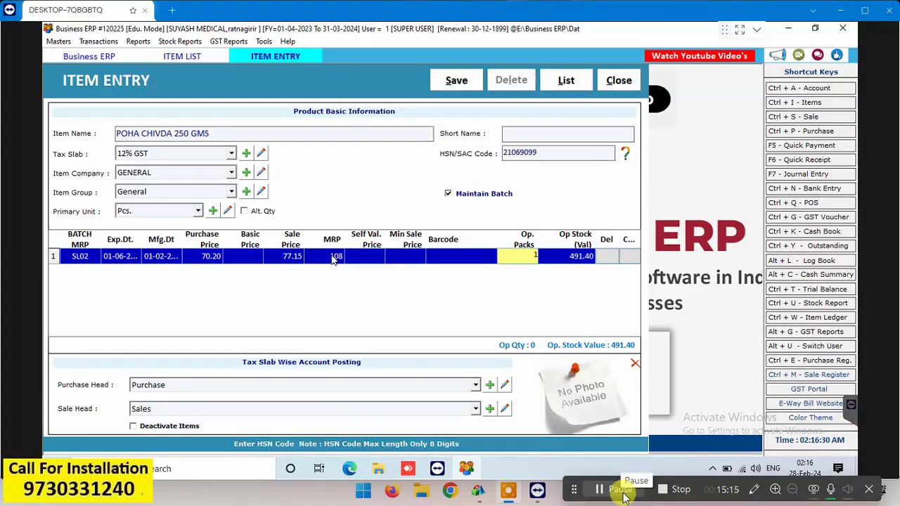
{"action": "type", "text": "166"}
{"action": "key", "text": "Return"}
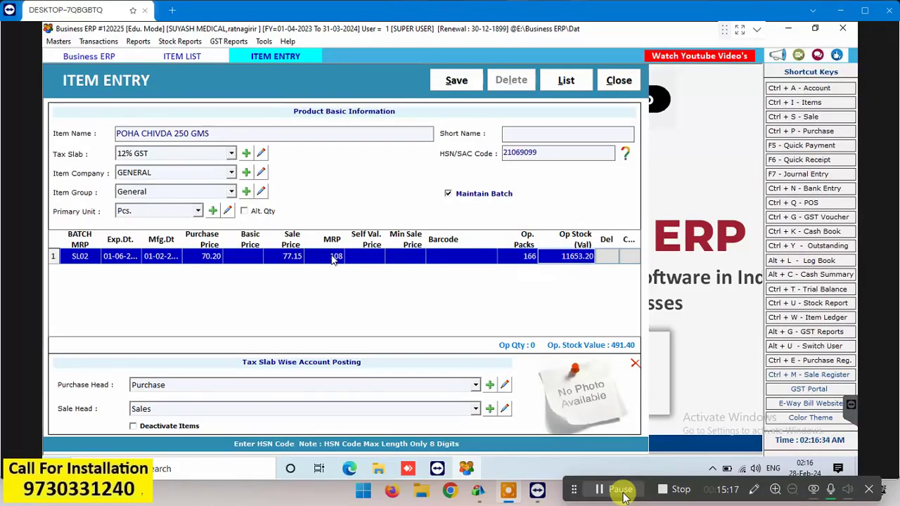
{"action": "key", "text": "Return"}
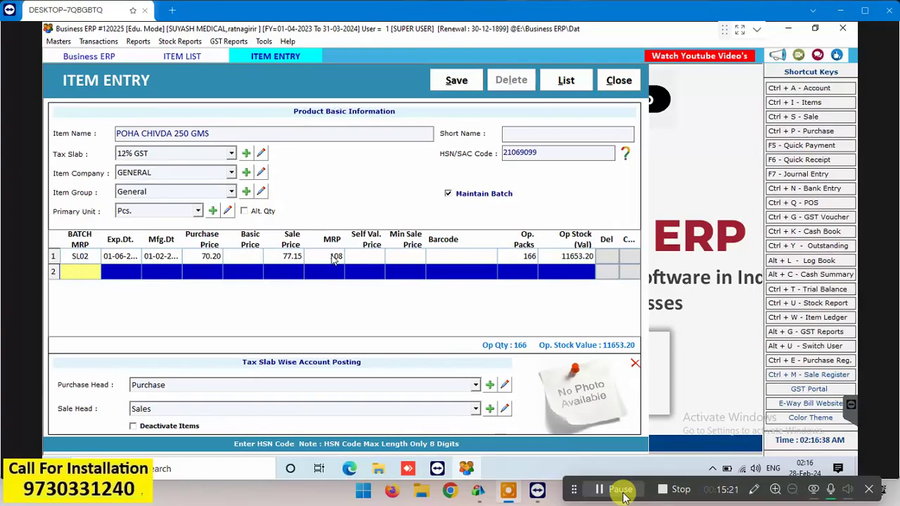
{"action": "left_click", "coordinate": [449, 86]}
{"action": "left_click", "coordinate": [504, 285]}
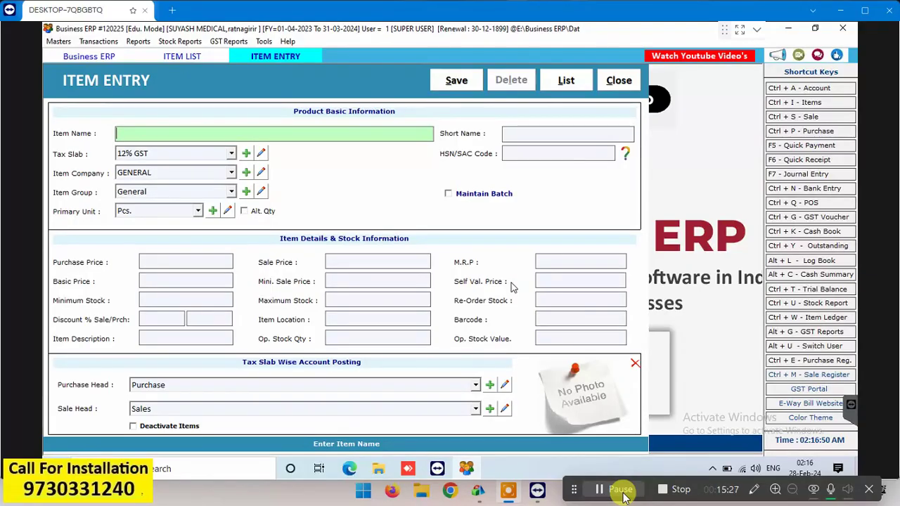
Name the new item SPL BADAM CHIVDA 250 GMS, keeping 12% GST, GENERAL, General and Pcs.
{"action": "type", "text": "SPL BADA"}
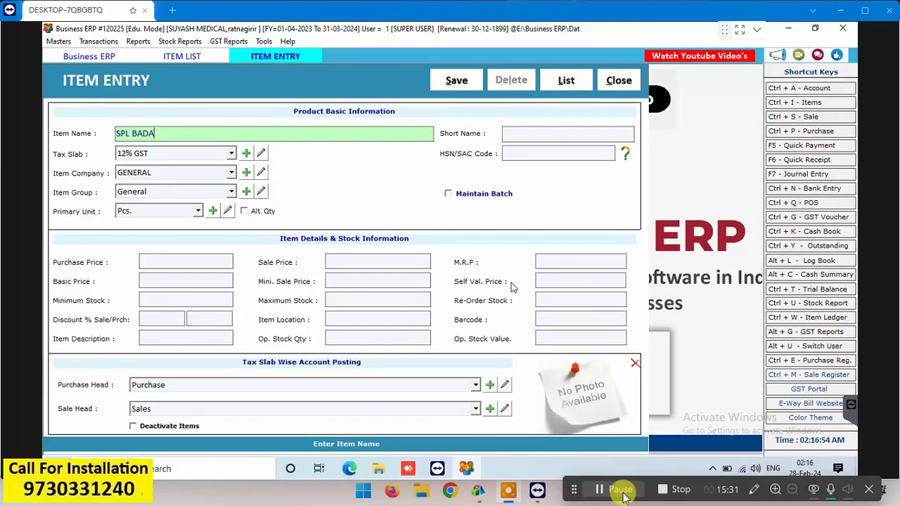
{"action": "type", "text": "M CHIVDA 250 GMS"}
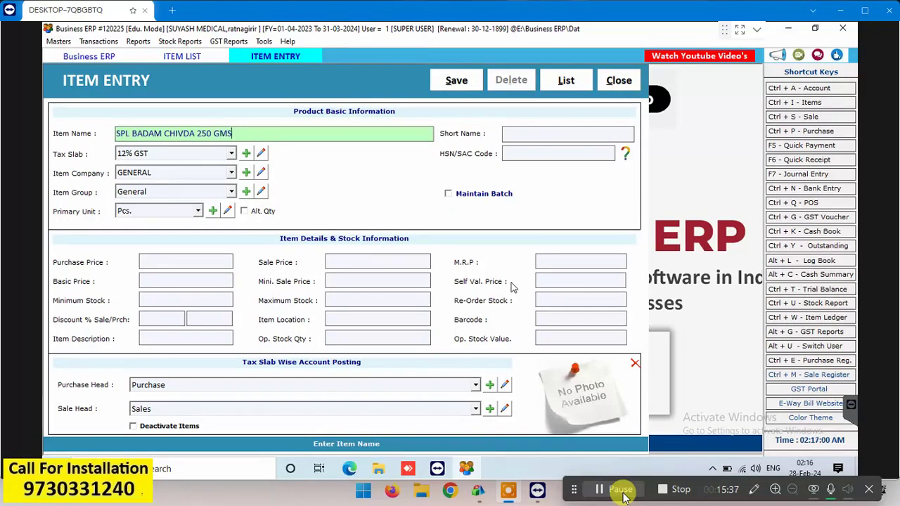
{"action": "key", "text": "Return"}
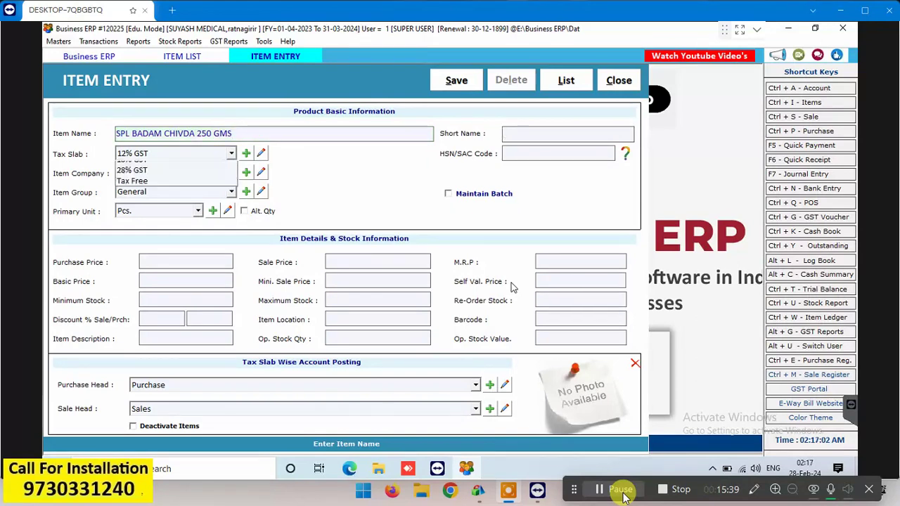
{"action": "key", "text": "Return"}
{"action": "key", "text": "Return"}
{"action": "key", "text": "Return"}
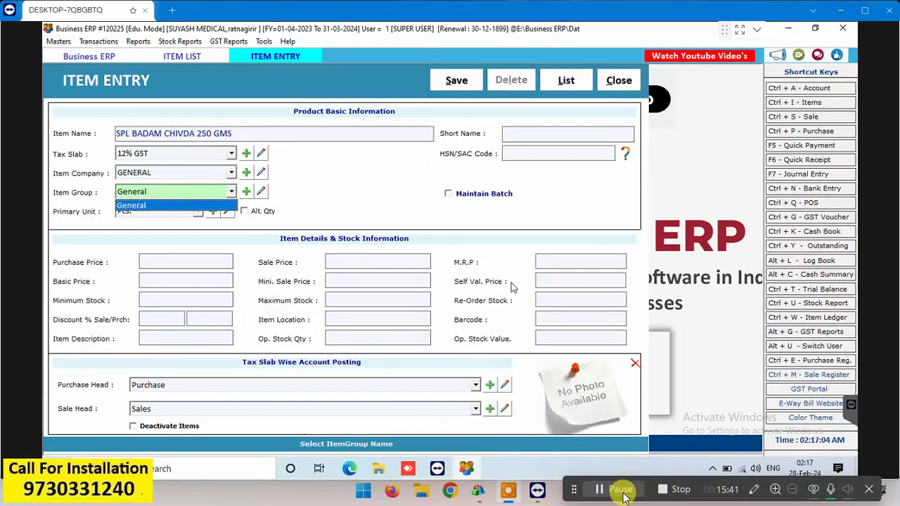
{"action": "key", "text": "Return"}
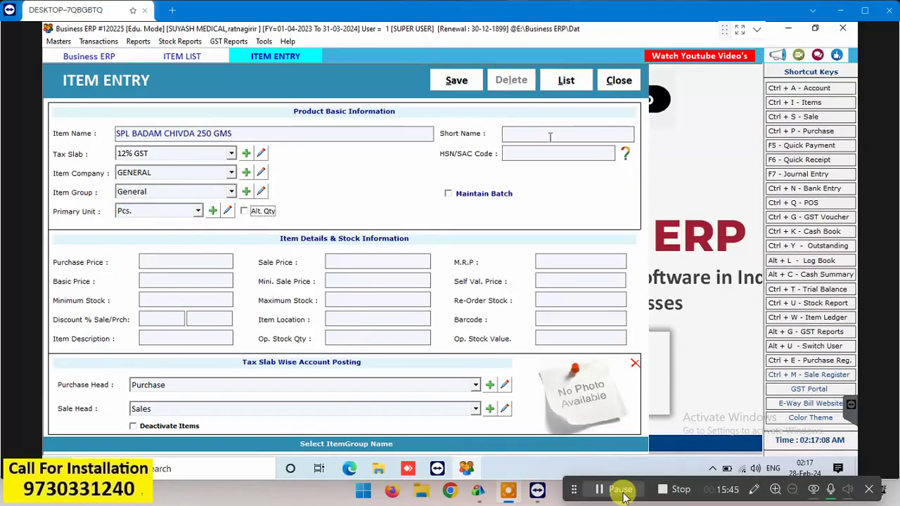
Enter HSN/SAC code 21069099 for SPL BADAM CHIVDA 250 GMS.
{"action": "left_click", "coordinate": [538, 160]}
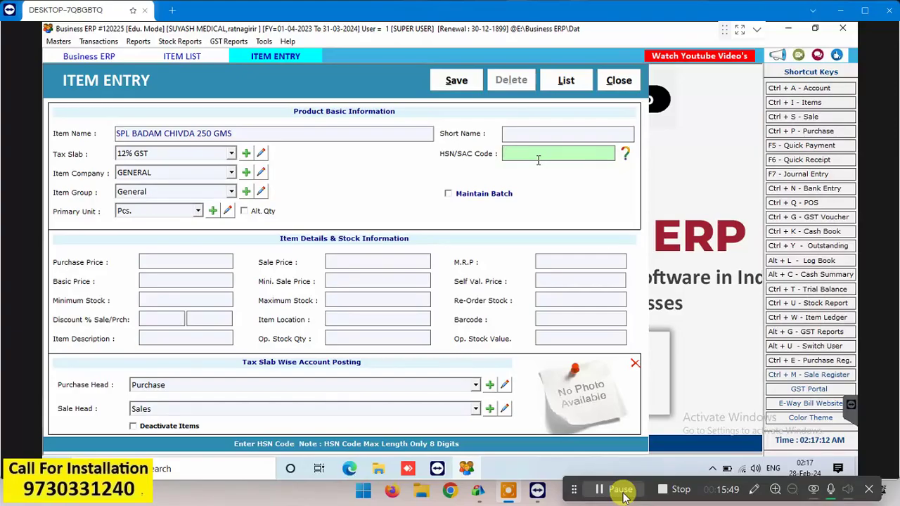
{"action": "type", "text": "2106"}
{"action": "type", "text": "9099"}
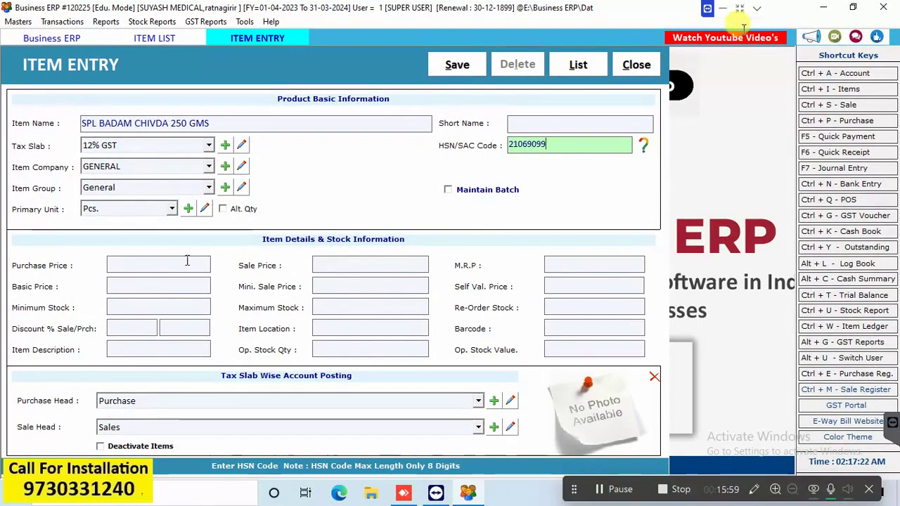
{"action": "left_click", "coordinate": [183, 260]}
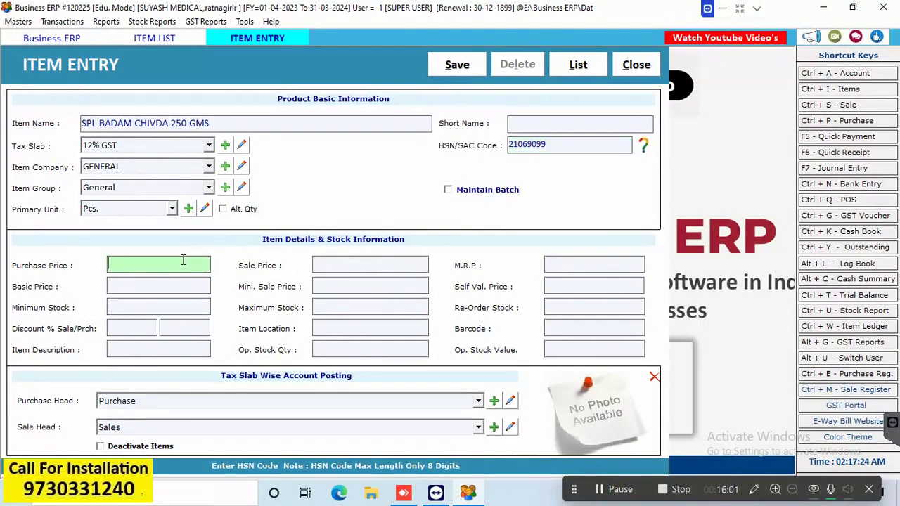
Turn on Maintain Batch and add batch SL02 with expiry 01-06-2025 and manufacture date 01-02-2025.
{"action": "left_click", "coordinate": [447, 190]}
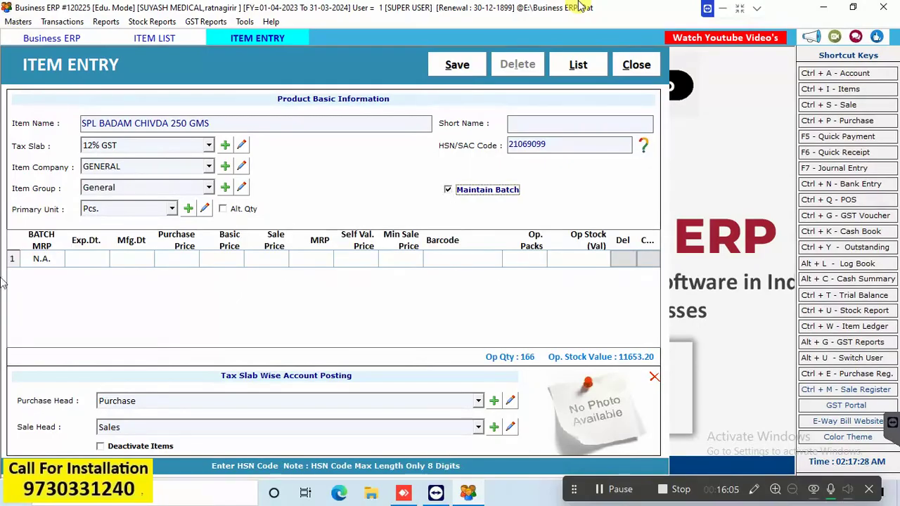
{"action": "left_click", "coordinate": [49, 261]}
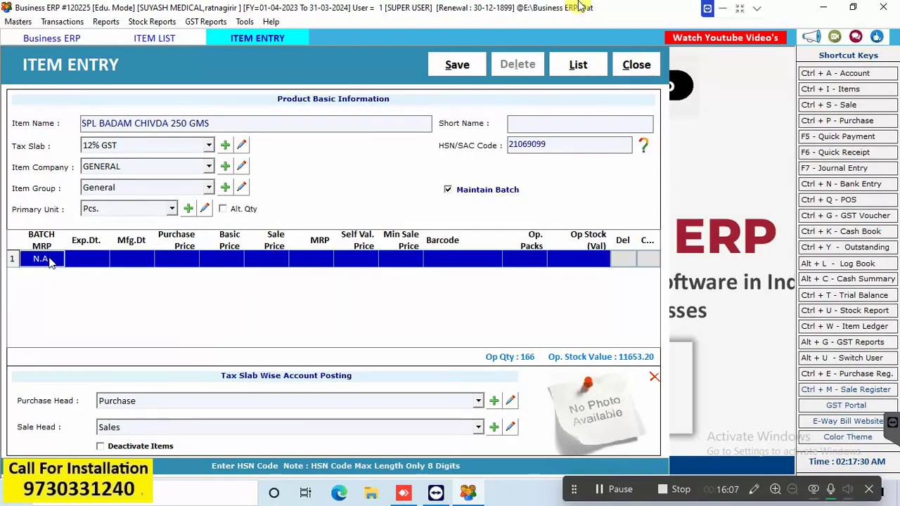
{"action": "left_click", "coordinate": [50, 260]}
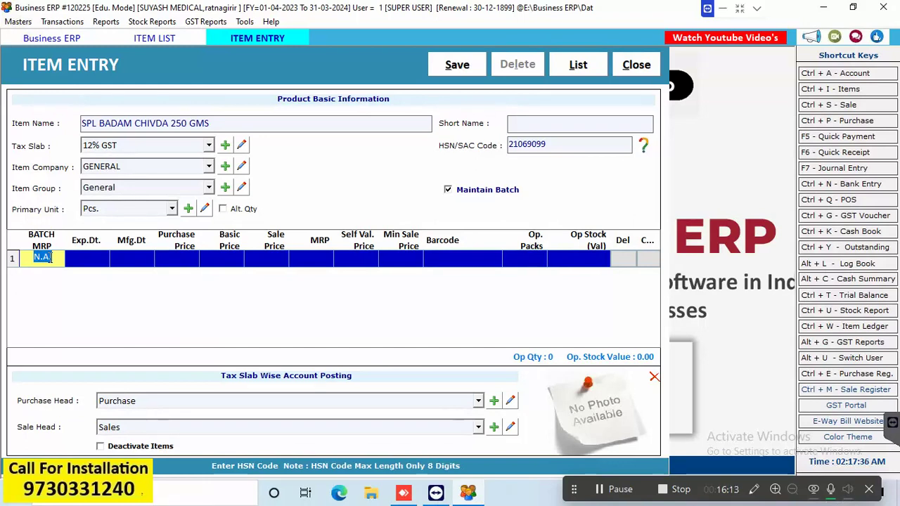
{"action": "type", "text": "SL02"}
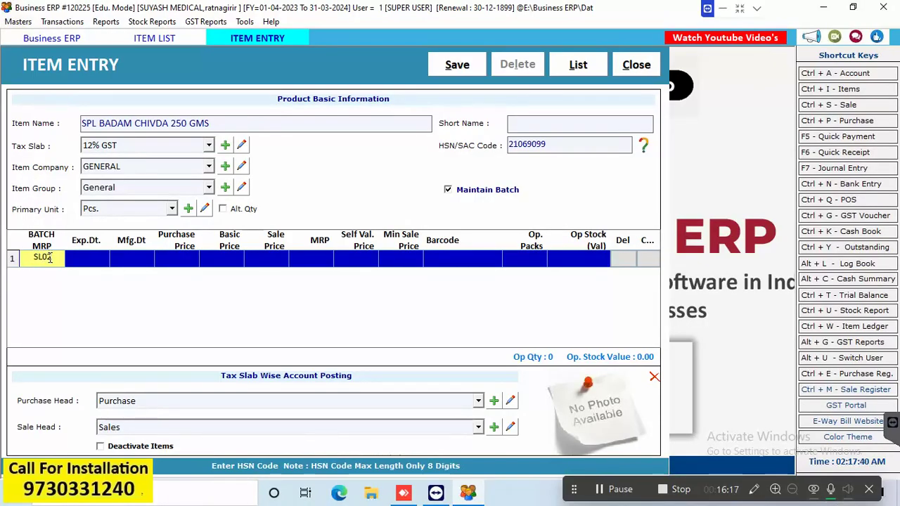
{"action": "key", "text": "Return"}
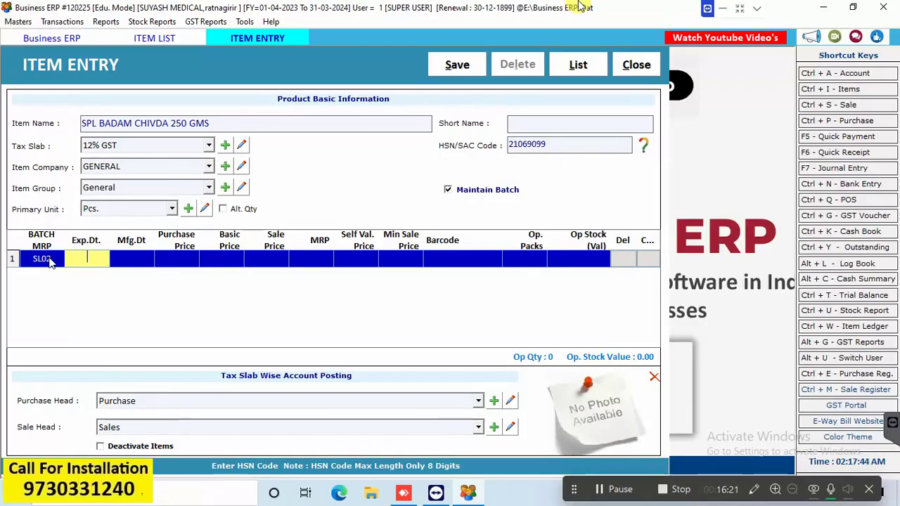
{"action": "type", "text": "01-"}
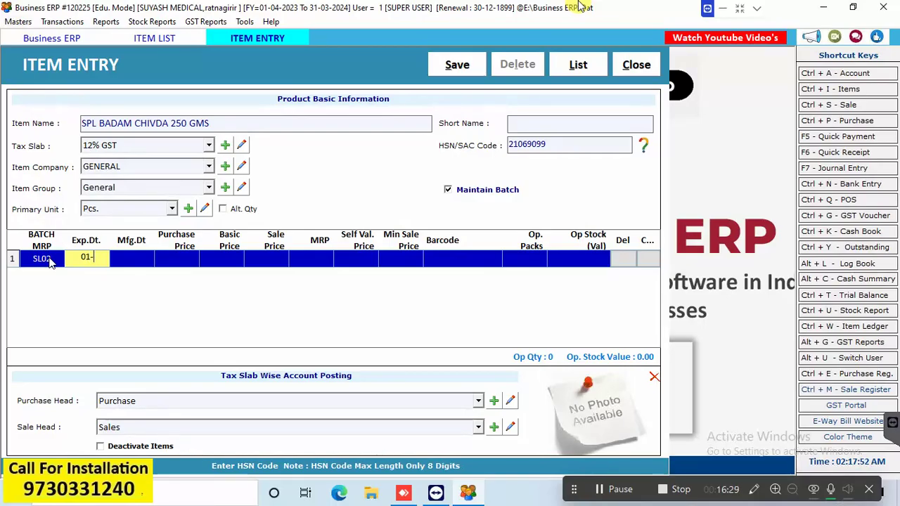
{"action": "type", "text": "06-2025"}
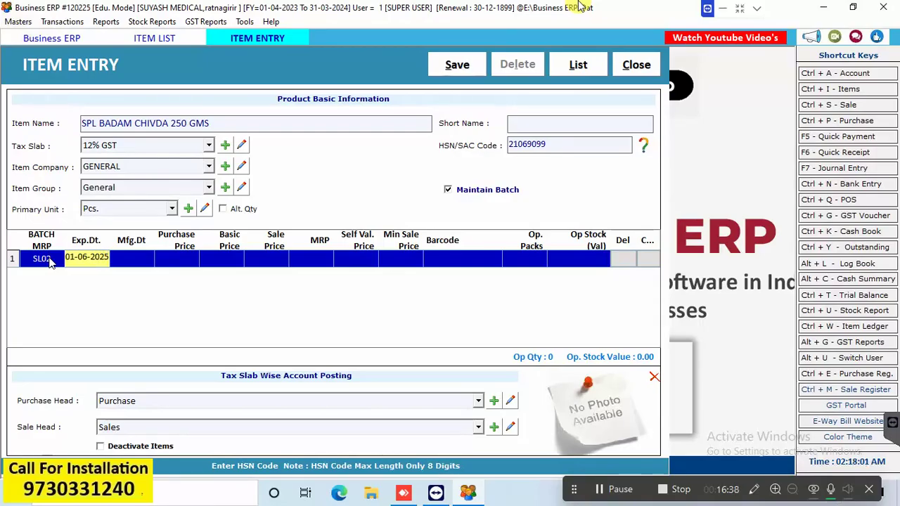
{"action": "key", "text": "Return"}
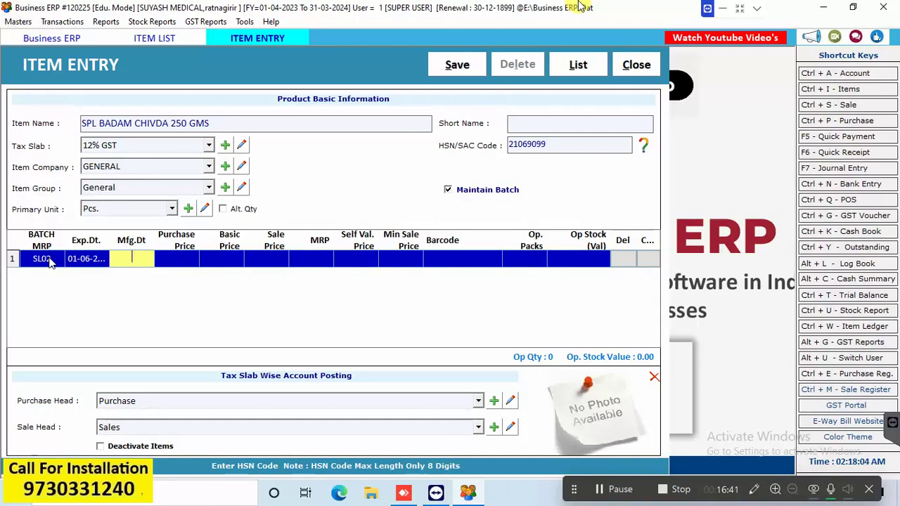
{"action": "type", "text": "01-02-2025"}
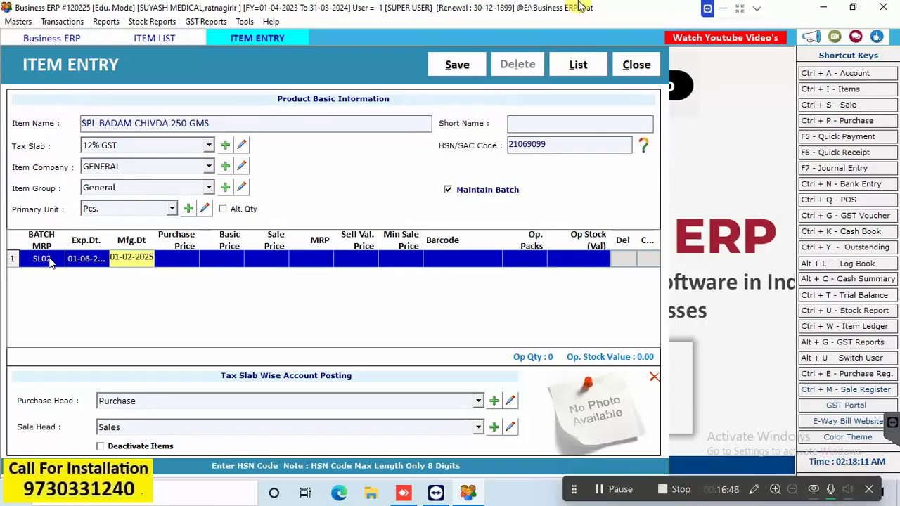
{"action": "key", "text": "Return"}
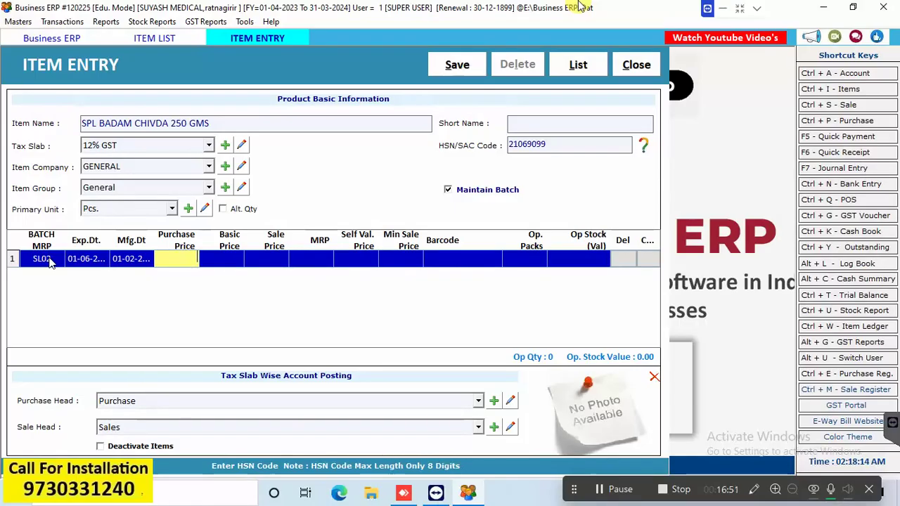
Give batch SL02 purchase price 78, sale price 85.71, MRP 120 and 56 opening packs.
{"action": "type", "text": "78"}
{"action": "key", "text": "Return"}
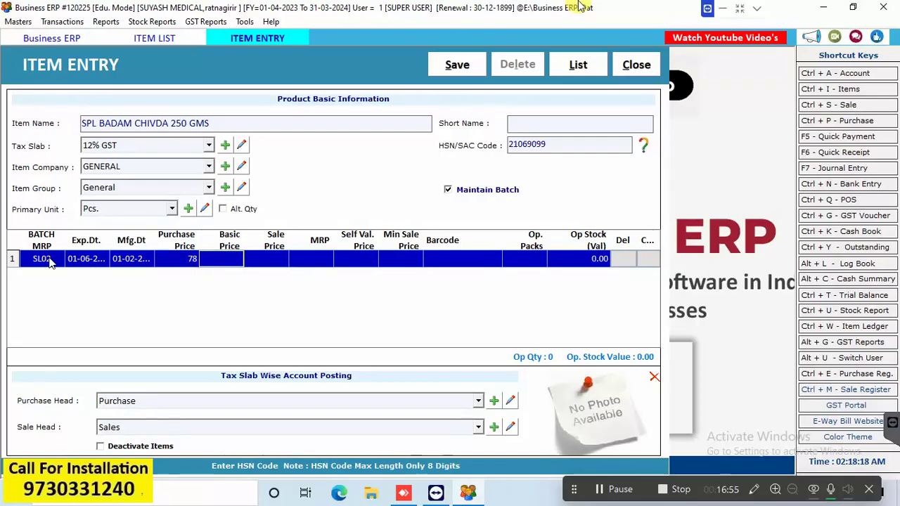
{"action": "key", "text": "Return"}
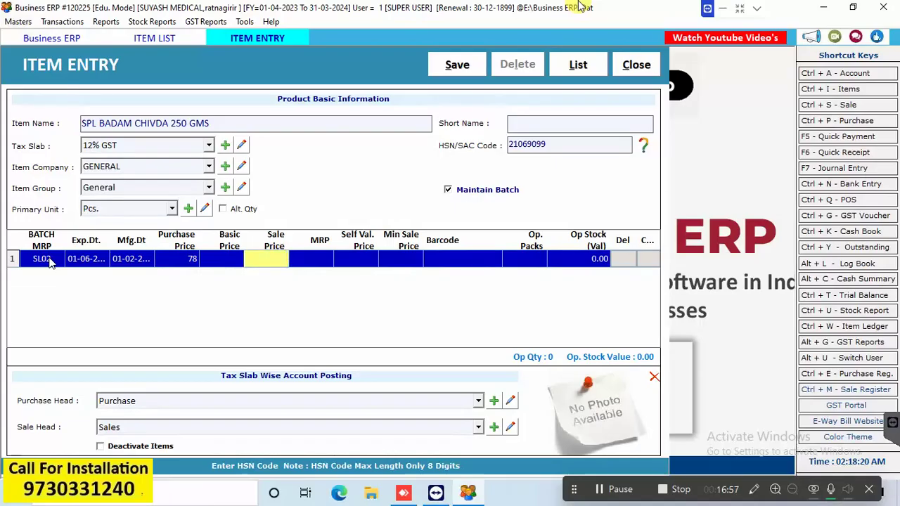
{"action": "type", "text": "85.71"}
{"action": "key", "text": "Return"}
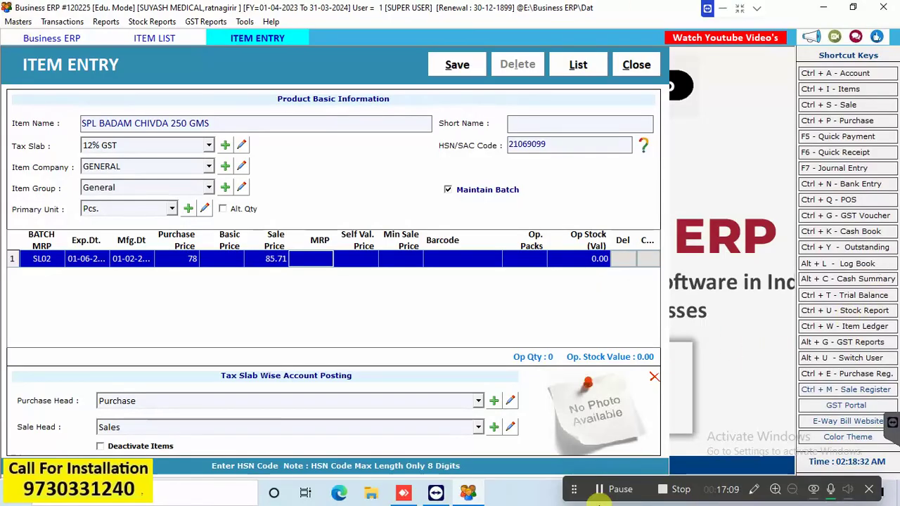
{"action": "type", "text": "120"}
{"action": "key", "text": "Return"}
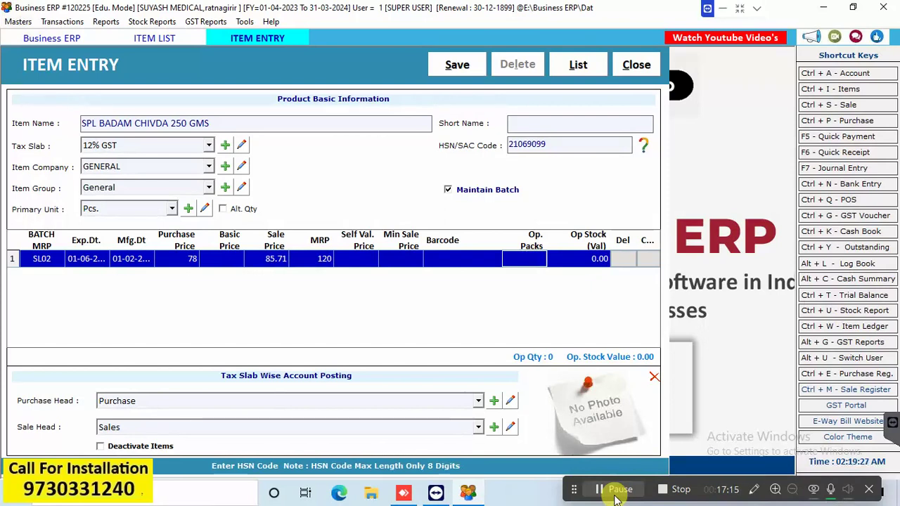
{"action": "type", "text": "56"}
{"action": "key", "text": "Return"}
Save SPL BADAM CHIVDA 250 GMS, check both chivda items in the item list, then close it.
{"action": "left_click", "coordinate": [470, 64]}
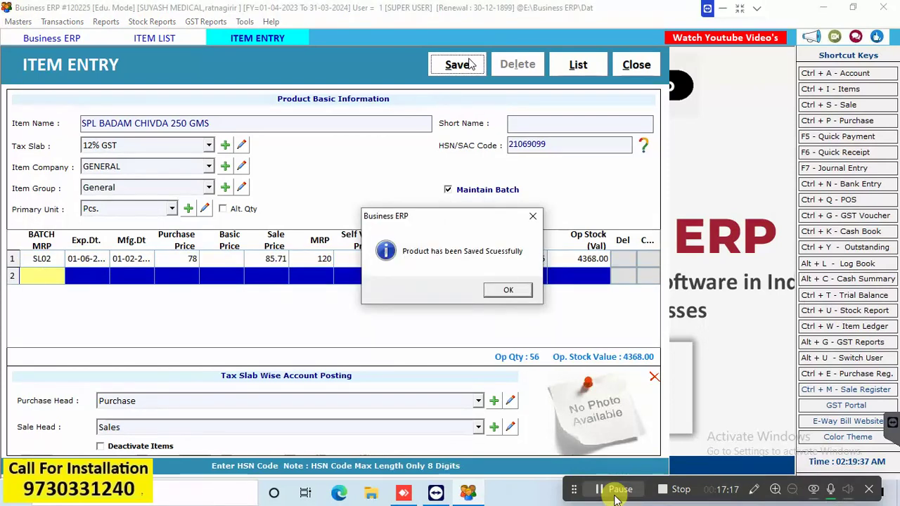
{"action": "left_click", "coordinate": [504, 292]}
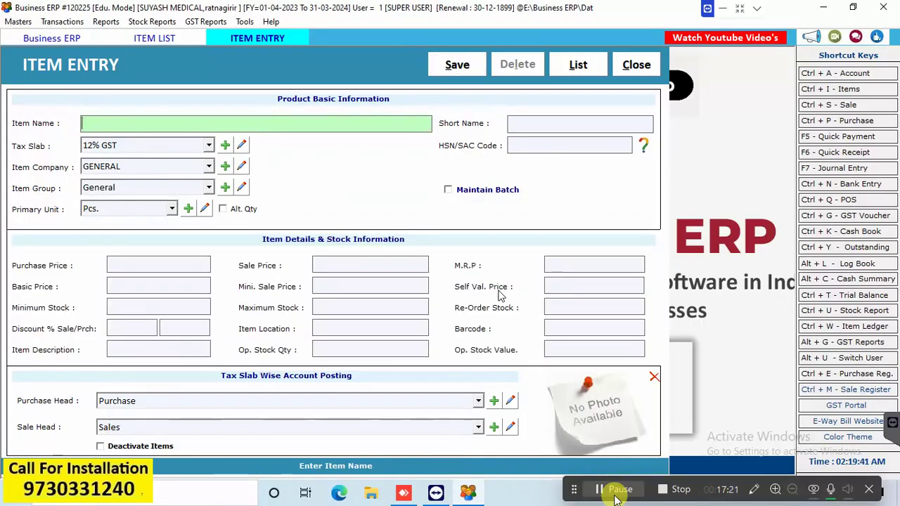
{"action": "left_click", "coordinate": [648, 64]}
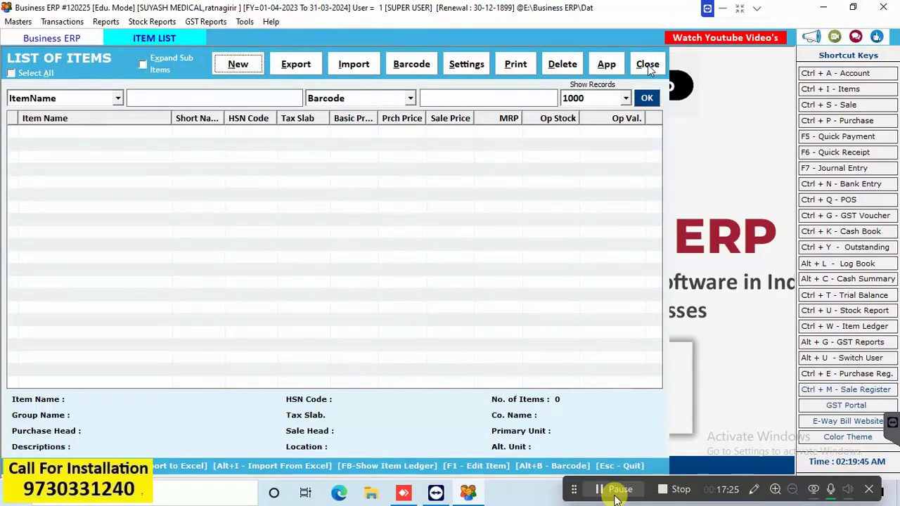
{"action": "left_click", "coordinate": [648, 66]}
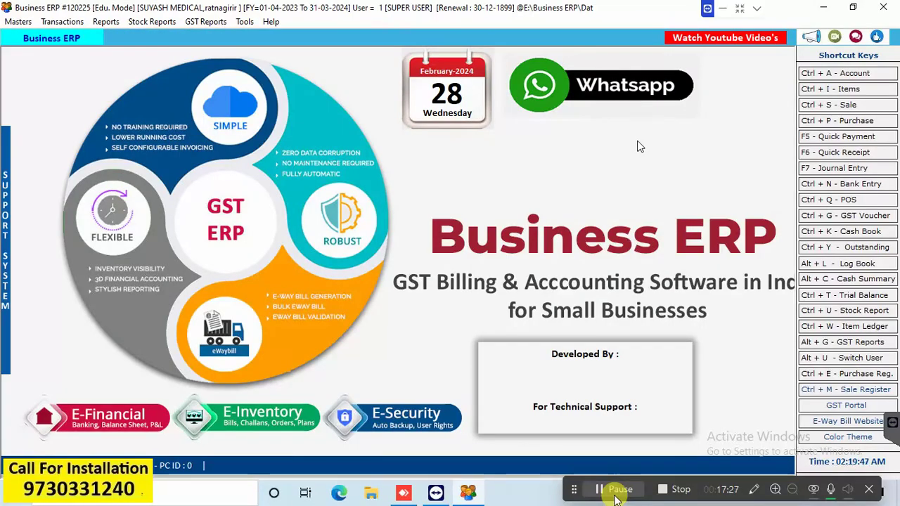
{"action": "left_click", "coordinate": [821, 93]}
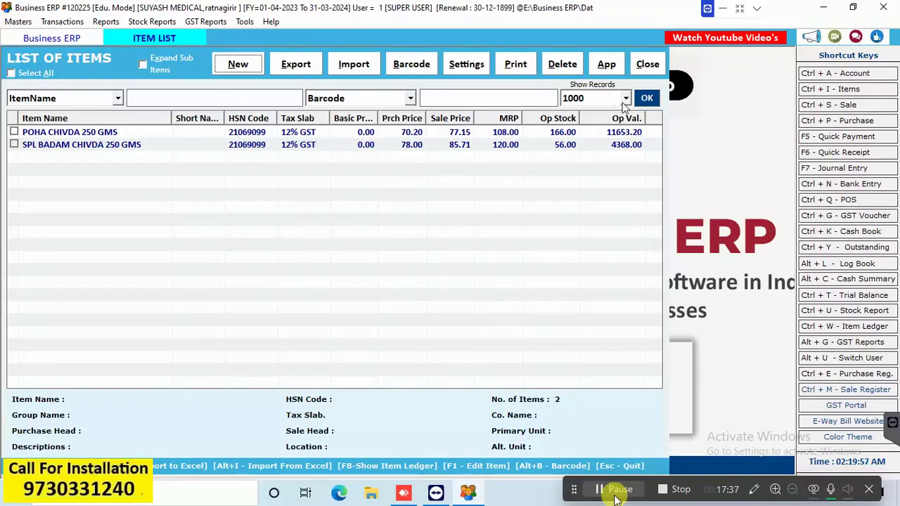
{"action": "left_click", "coordinate": [647, 64]}
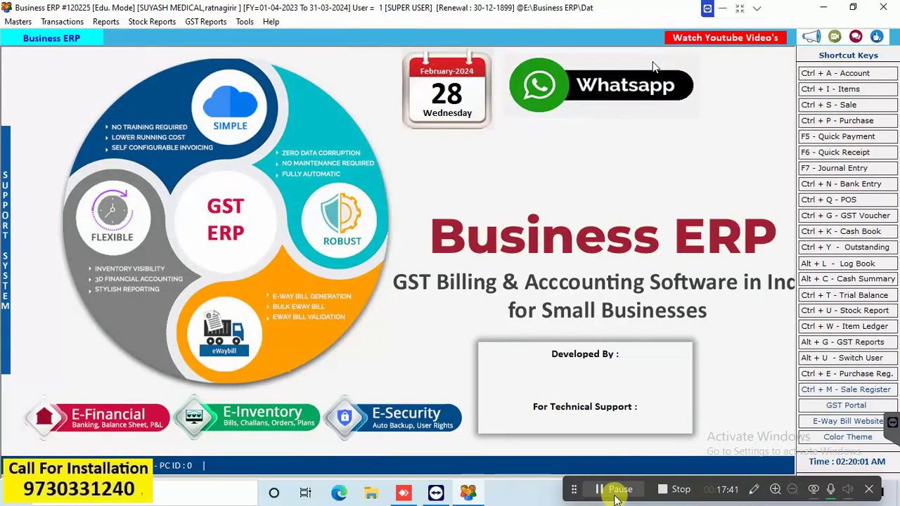
Start a new sale bill and create a new party account named AGASHE STORES in the CUSTOMERS group.
{"action": "left_click", "coordinate": [849, 110]}
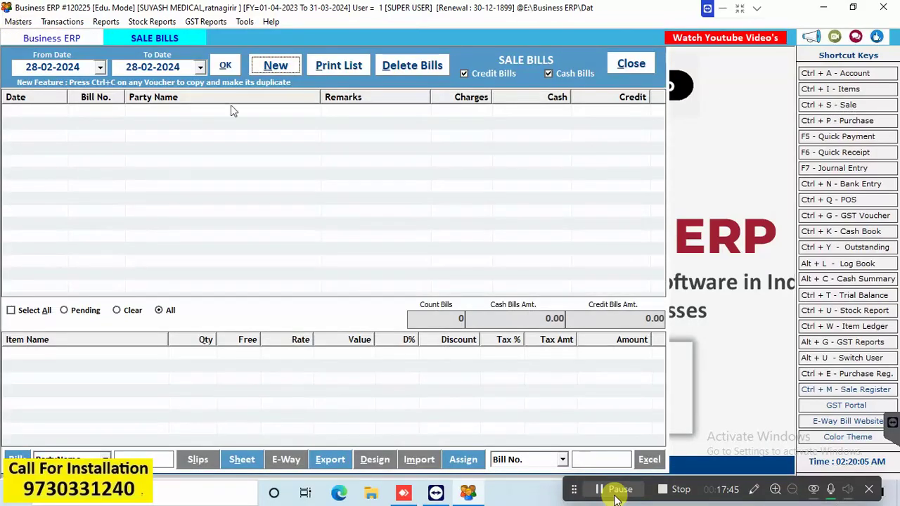
{"action": "left_click", "coordinate": [276, 66]}
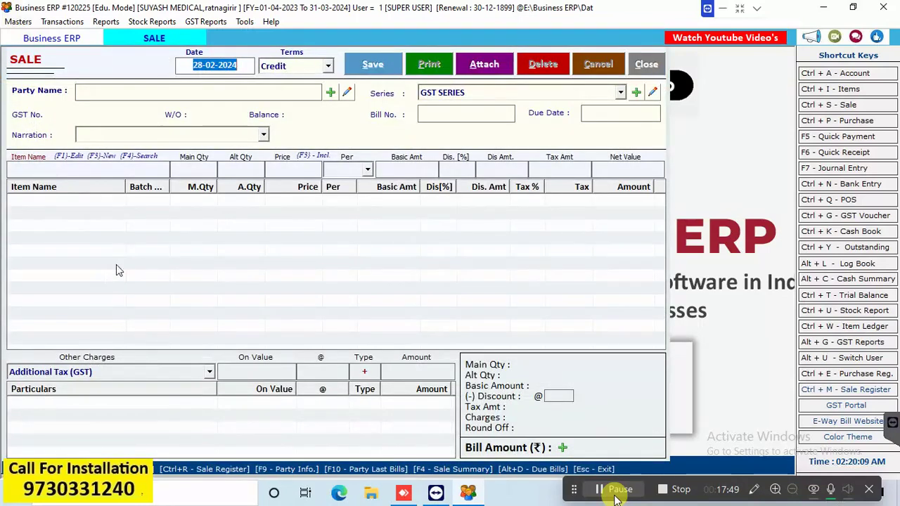
{"action": "key", "text": "Return"}
{"action": "key", "text": "Return"}
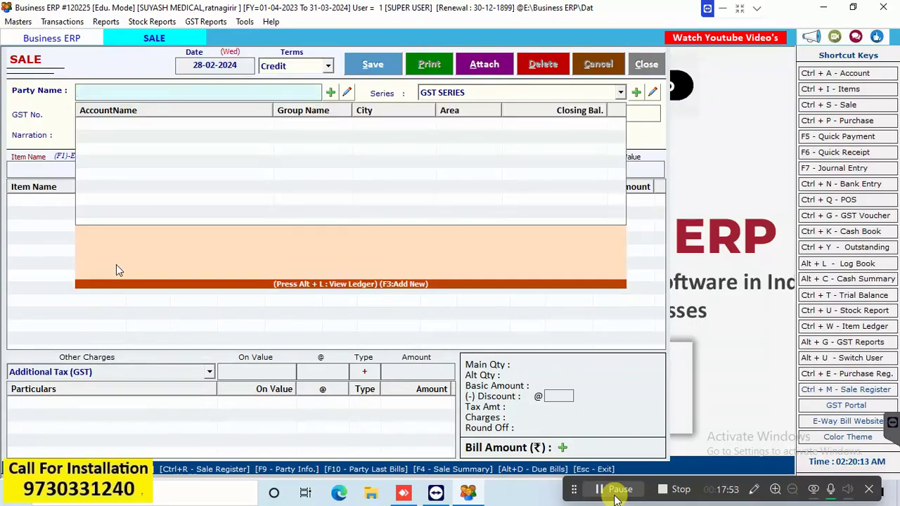
{"action": "left_click", "coordinate": [329, 92]}
{"action": "type", "text": "AGASHE"}
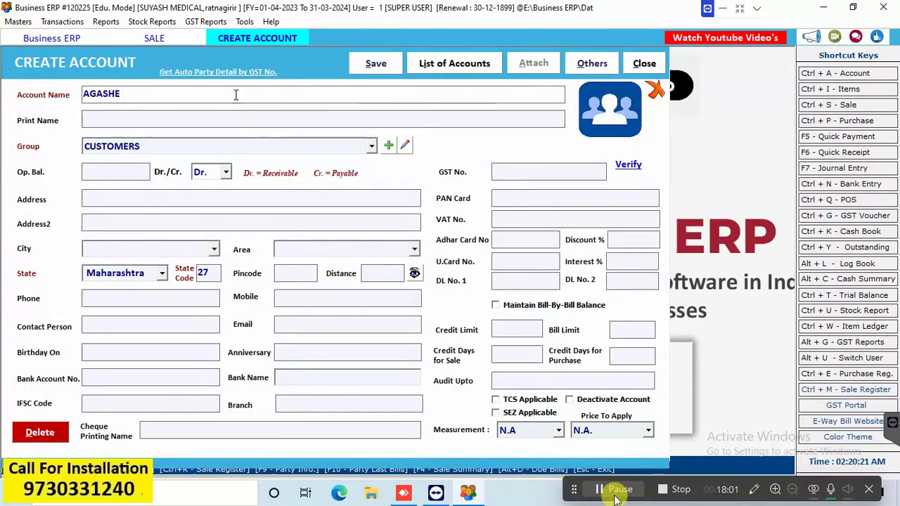
{"action": "type", "text": " STORES"}
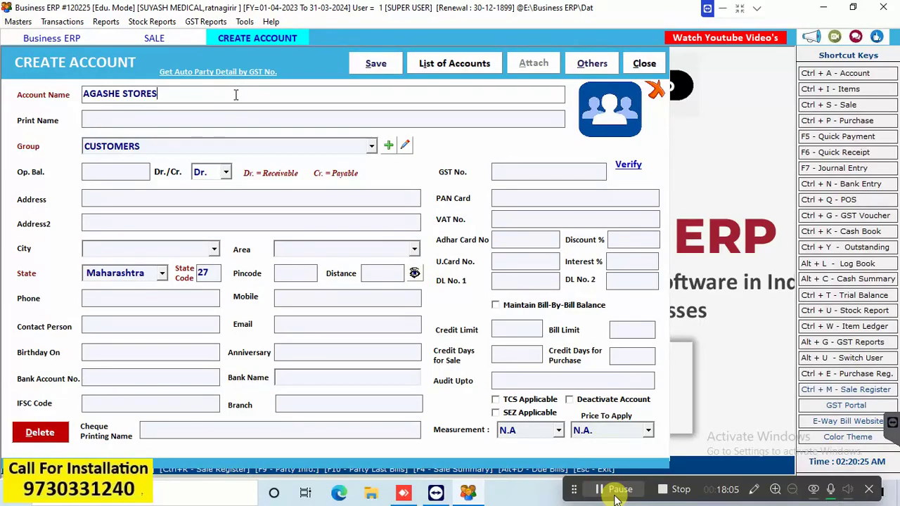
{"action": "key", "text": "Return"}
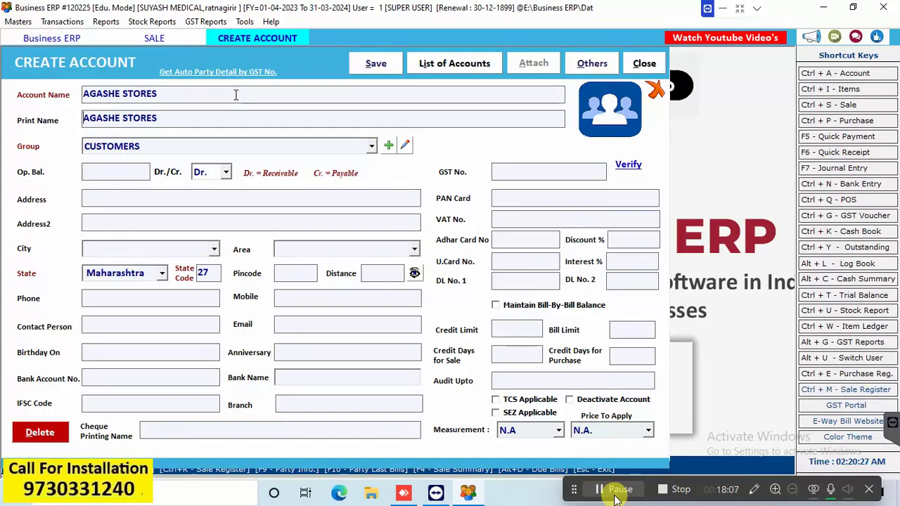
{"action": "key", "text": "Return"}
{"action": "key", "text": "Return"}
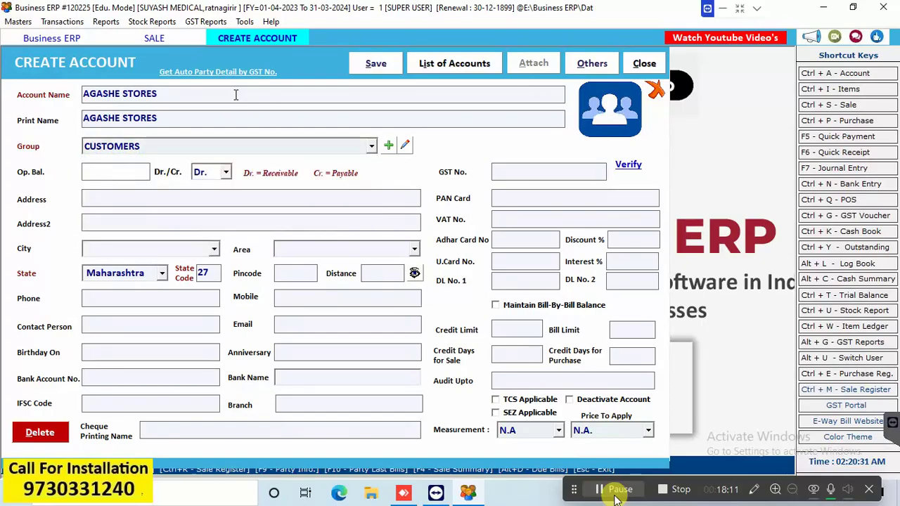
{"action": "key", "text": "Return"}
{"action": "key", "text": "Return"}
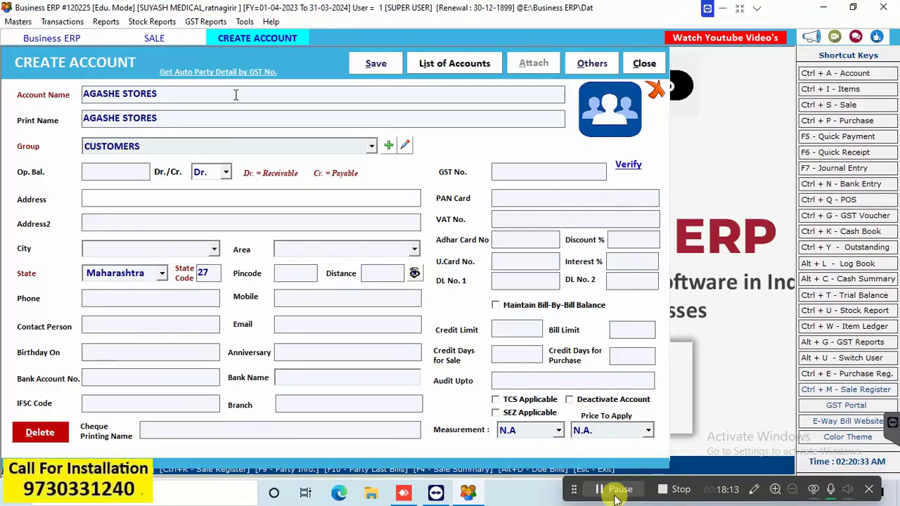
Enter RATNAGIRI as the address and city, saving RATNAGIRI as a new city.
{"action": "type", "text": "RATNAGI"}
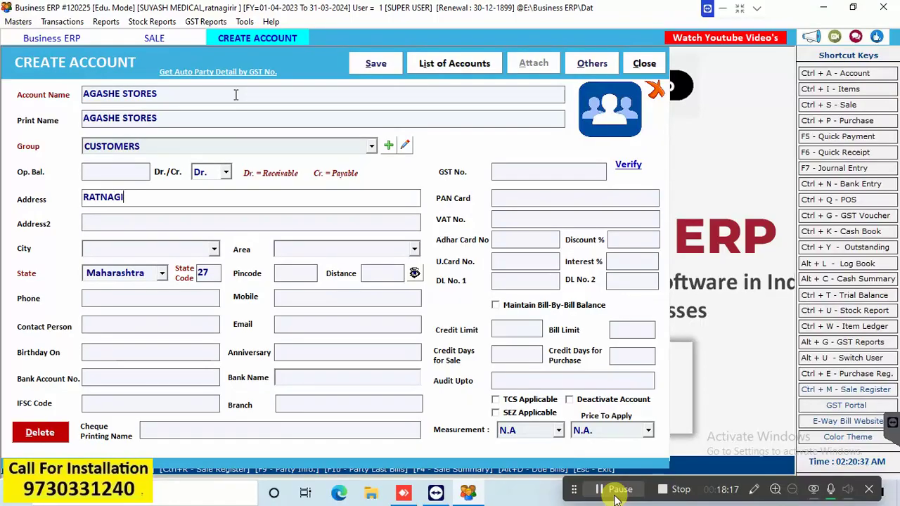
{"action": "type", "text": "RI"}
{"action": "key", "text": "Return"}
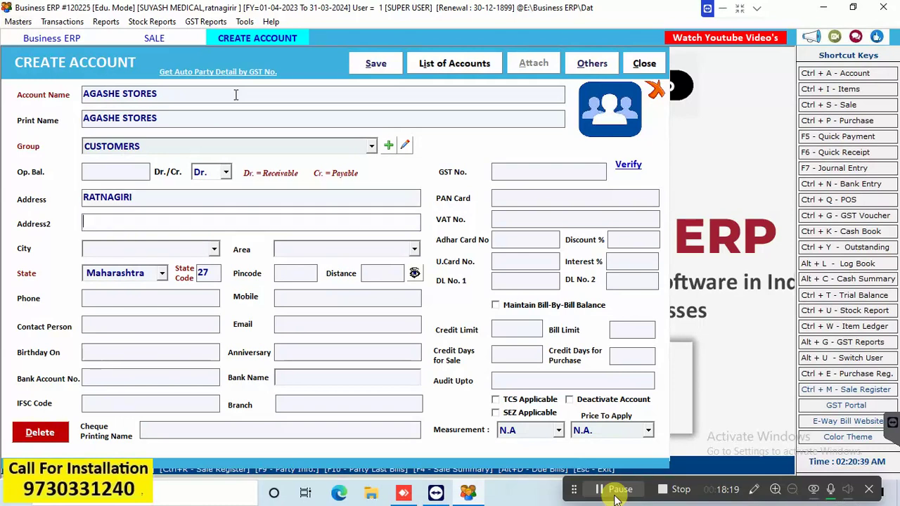
{"action": "key", "text": "Return"}
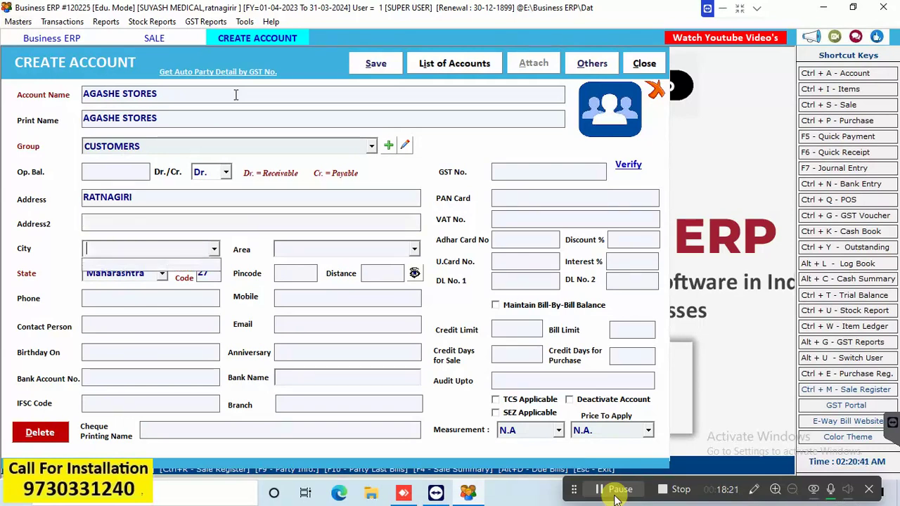
{"action": "type", "text": "RAT"}
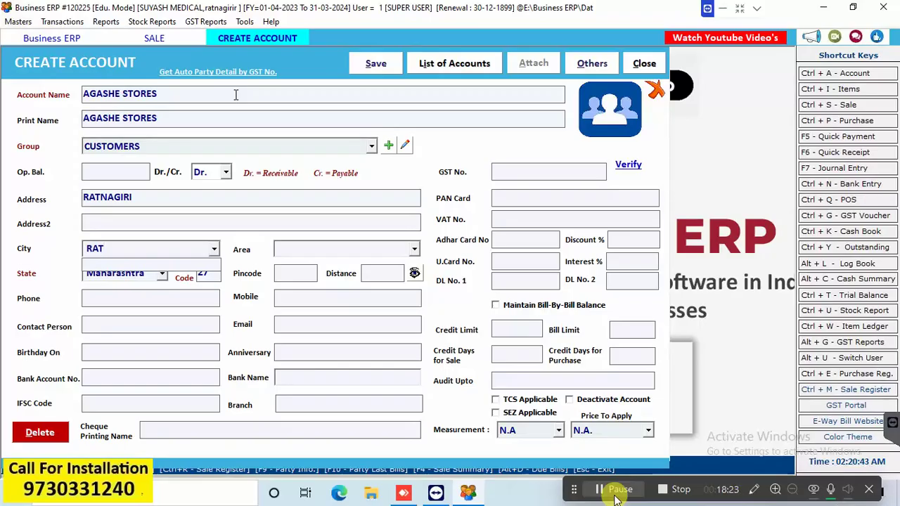
{"action": "type", "text": "NAGI"}
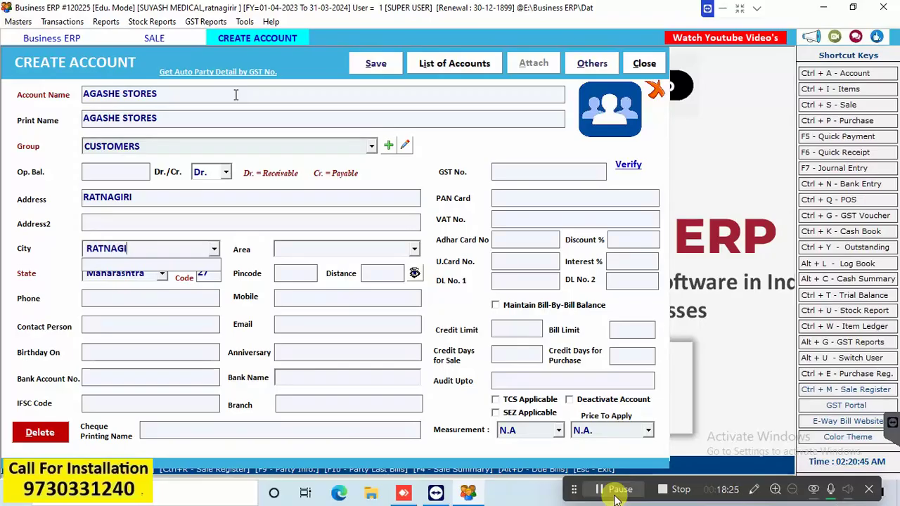
{"action": "type", "text": "RI"}
{"action": "key", "text": "Return"}
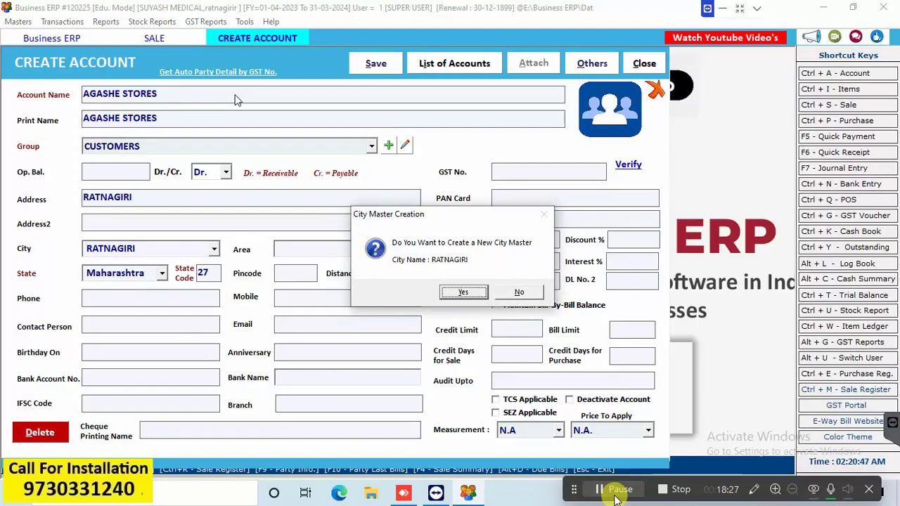
{"action": "key", "text": "Return"}
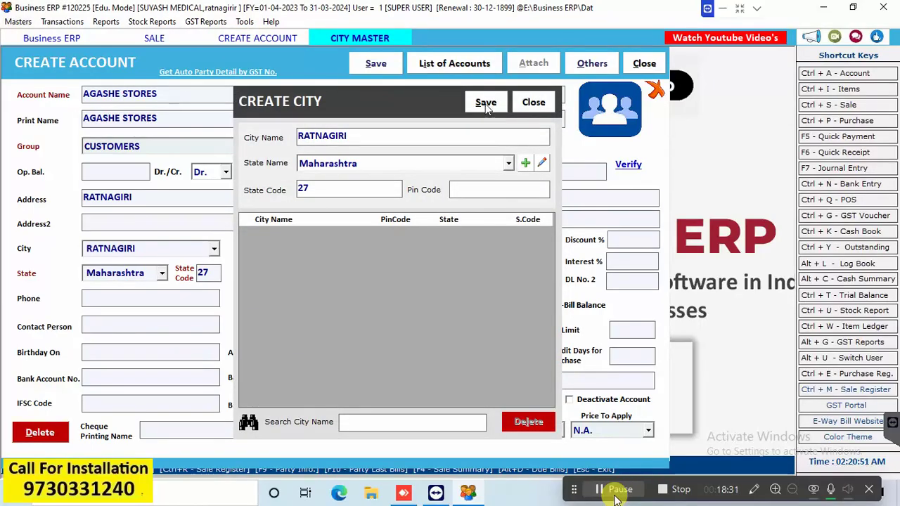
{"action": "left_click", "coordinate": [481, 104]}
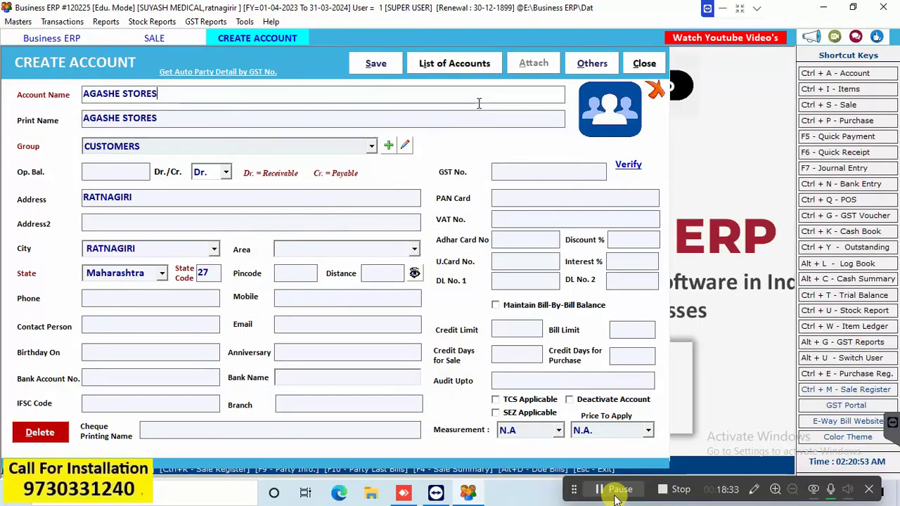
Confirm AGASHE STORES as the party and add 10 POHA CHIVDA 250 GMS from batch SL02.
{"action": "left_click", "coordinate": [142, 302]}
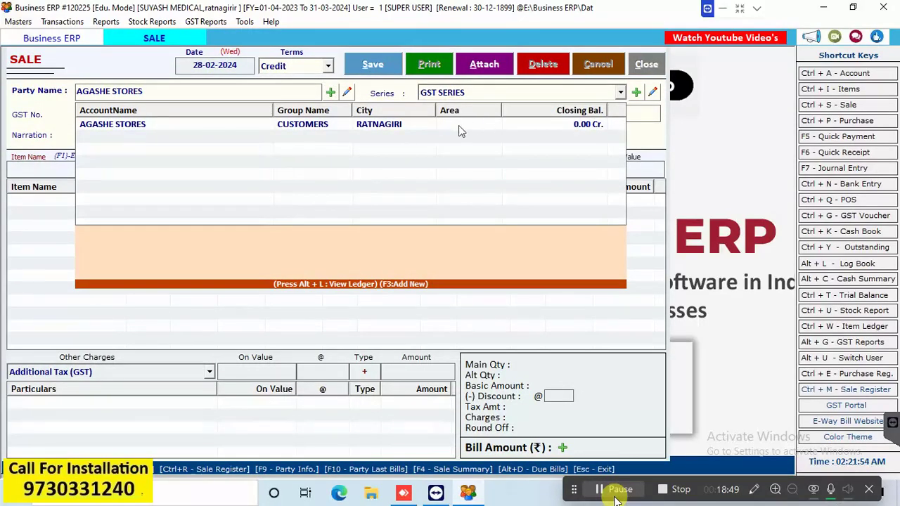
{"action": "key", "text": "Return"}
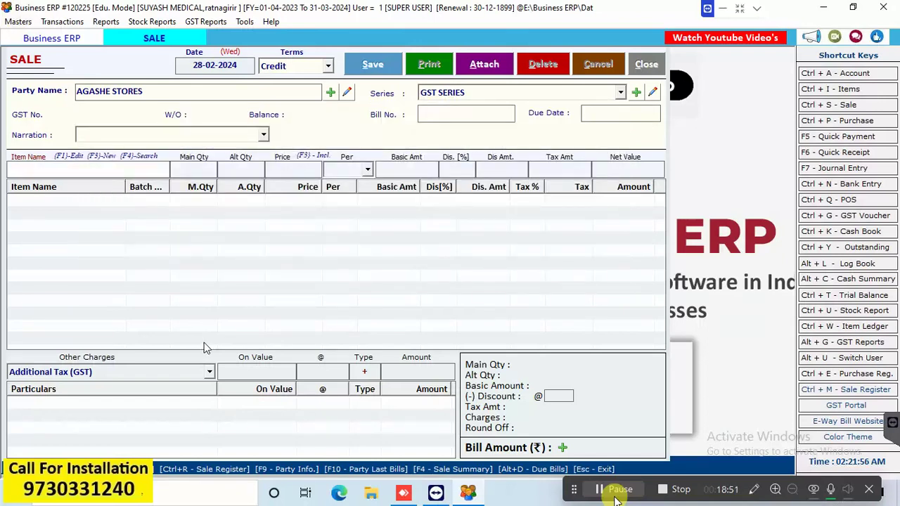
{"action": "key", "text": "Return"}
{"action": "key", "text": "Down"}
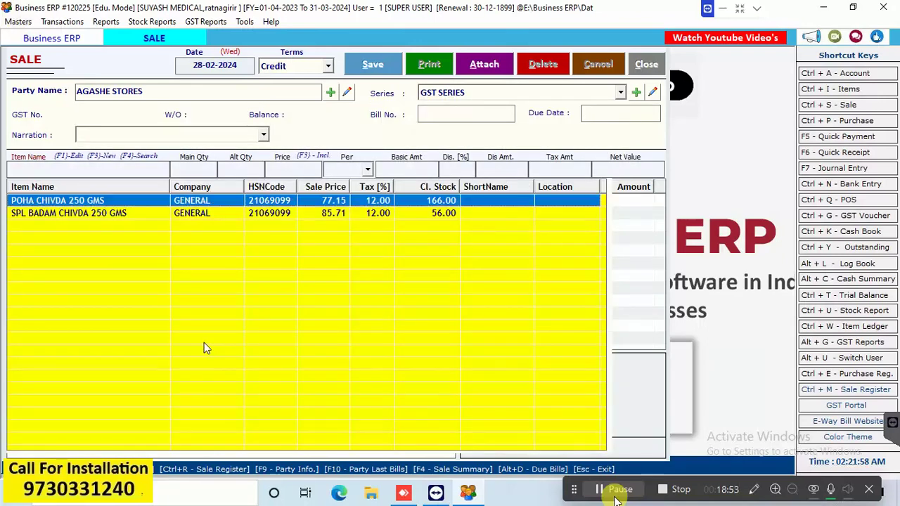
{"action": "key", "text": "Return"}
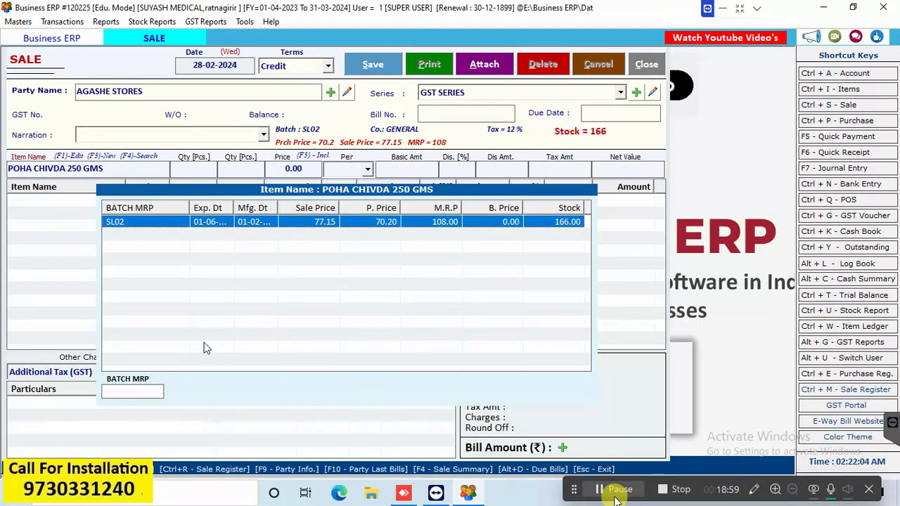
{"action": "key", "text": "Return"}
{"action": "type", "text": "10"}
{"action": "key", "text": "Return"}
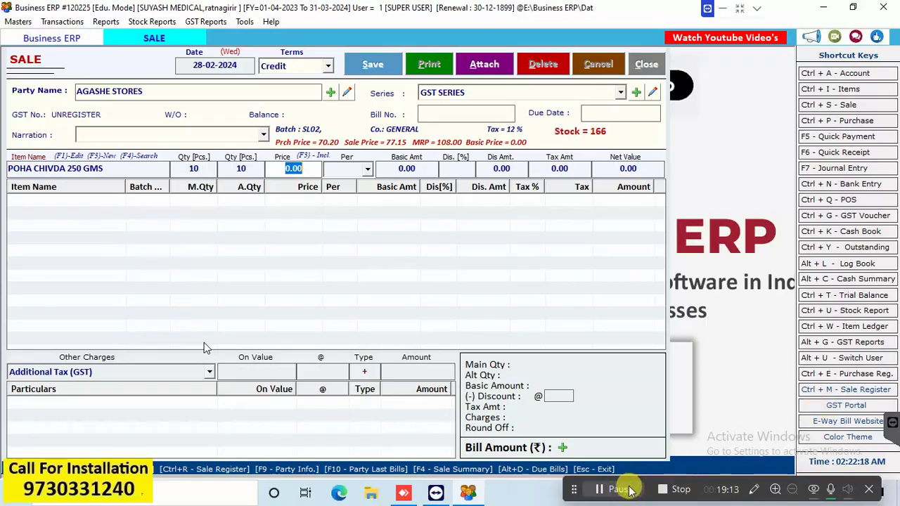
Revisit the item's batch choice, then ask to cancel the sale entry.
{"action": "left_click", "coordinate": [145, 174]}
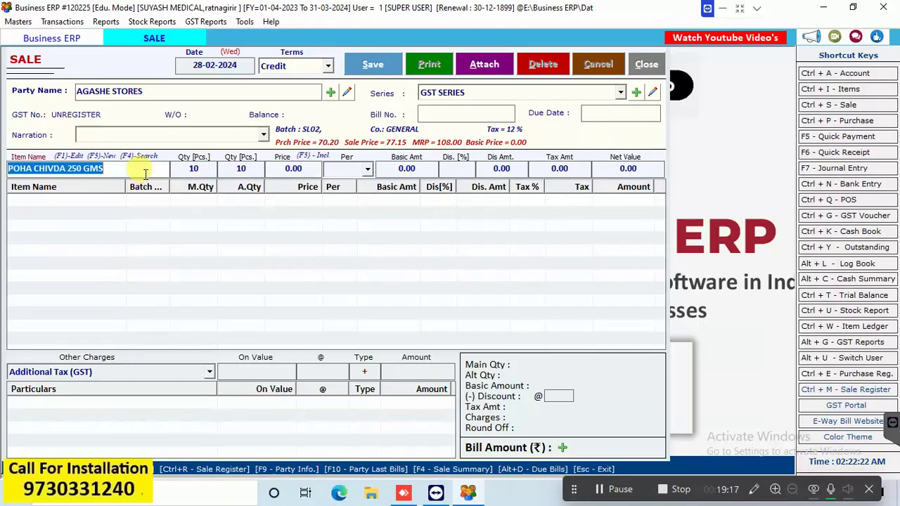
{"action": "key", "text": "Return"}
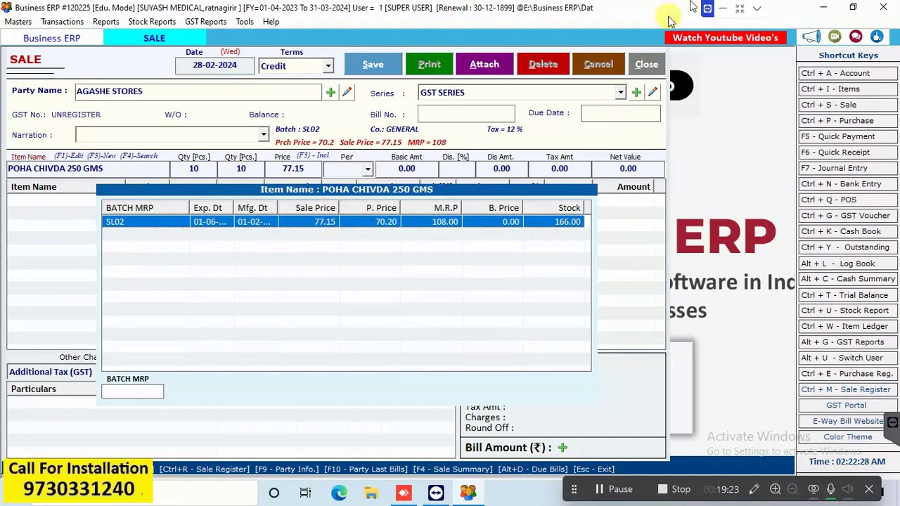
{"action": "left_click", "coordinate": [649, 67]}
{"action": "left_click", "coordinate": [648, 67]}
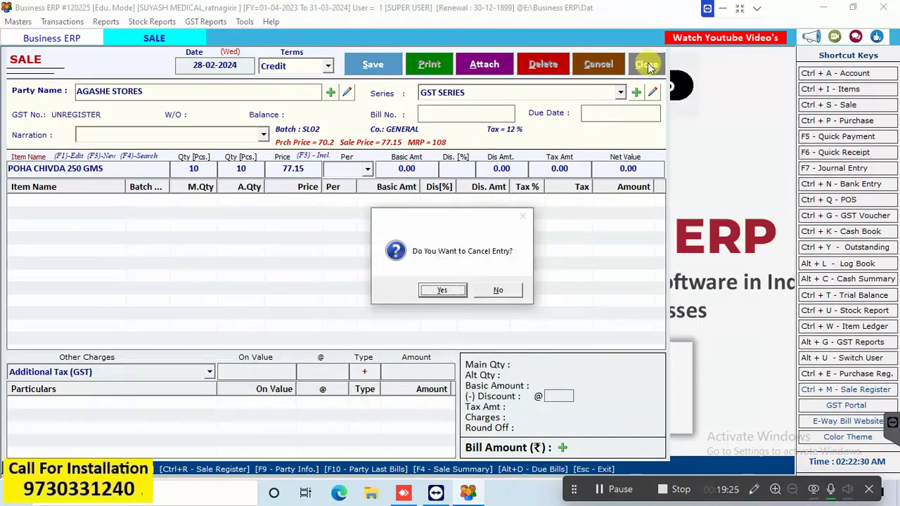
Discard the unfinished sale entry and bring up the program Options.
{"action": "key", "text": "Return"}
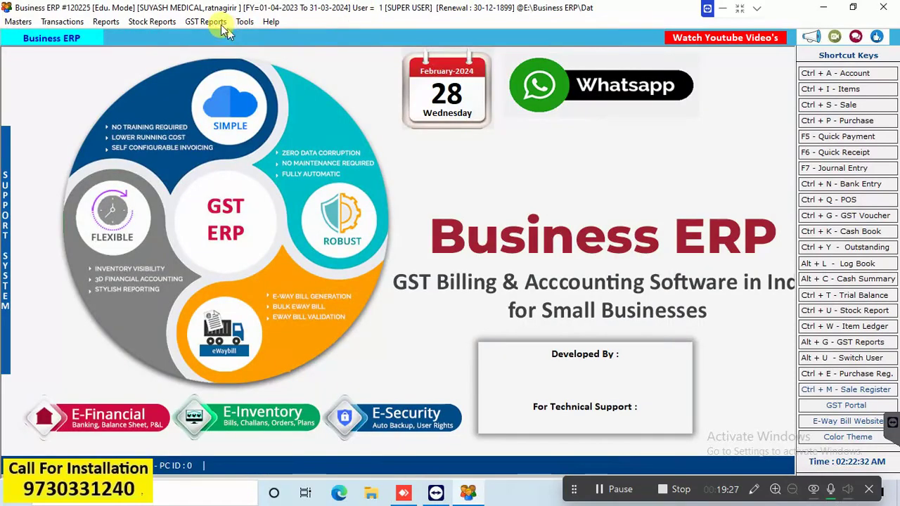
{"action": "left_click", "coordinate": [245, 23]}
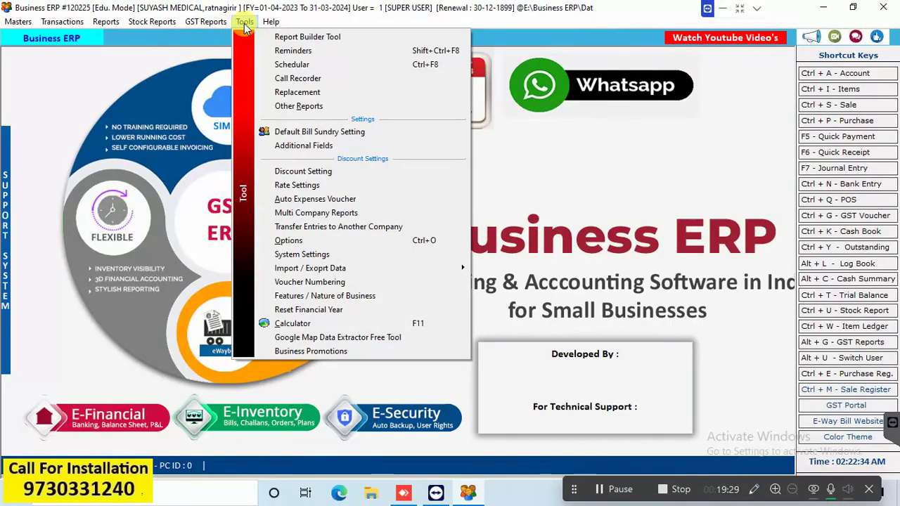
{"action": "mouse_move", "coordinate": [271, 21]}
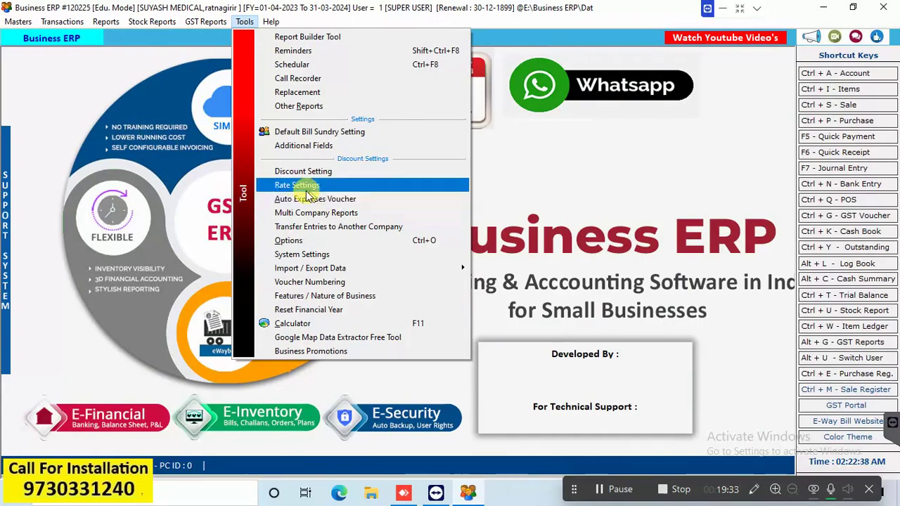
{"action": "left_click", "coordinate": [297, 242]}
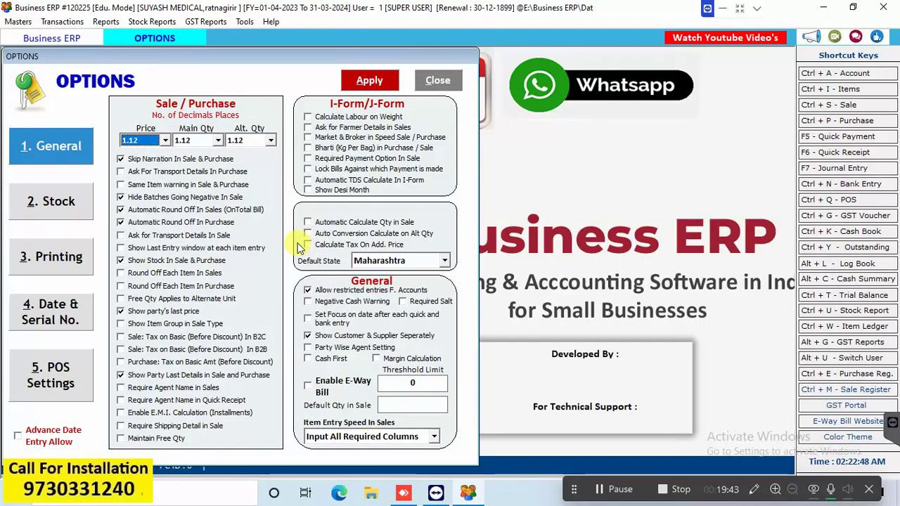
Look at the Stock options, close Options without changes, and open the Masters menu.
{"action": "left_click", "coordinate": [61, 201]}
{"action": "left_click", "coordinate": [437, 81]}
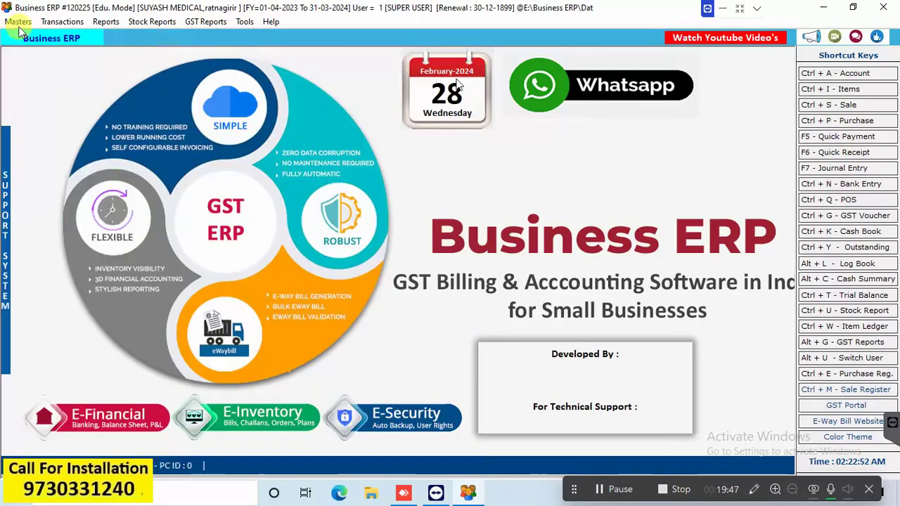
{"action": "left_click", "coordinate": [19, 22]}
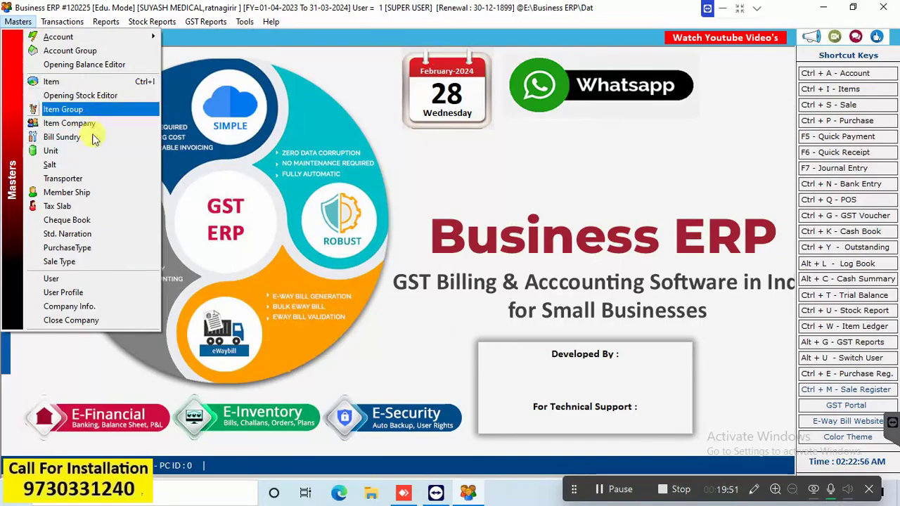
Save the GST SERIES sale type with SalePrice as its pick price, then close the sale type windows.
{"action": "left_click", "coordinate": [60, 261]}
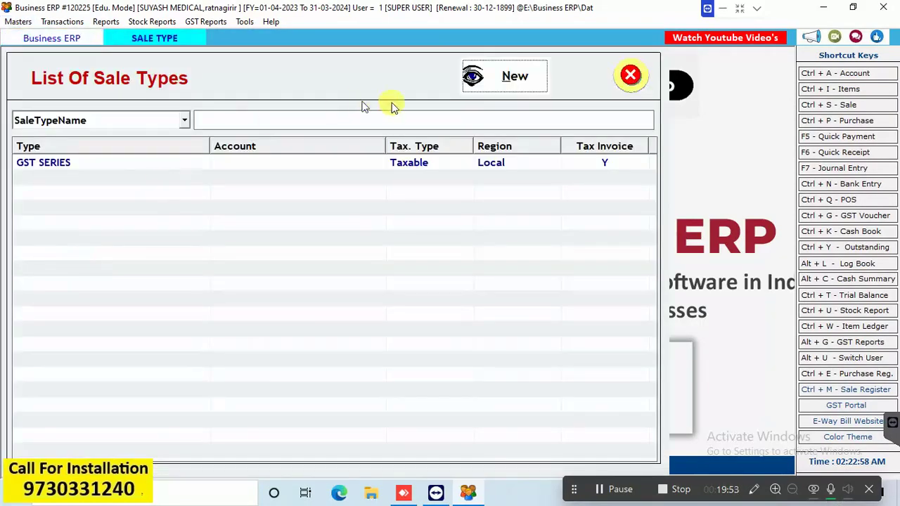
{"action": "left_click", "coordinate": [122, 165]}
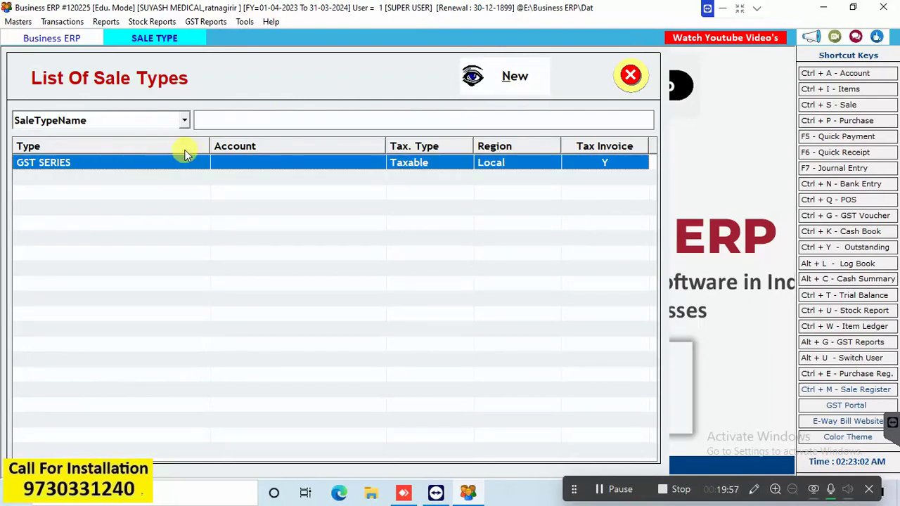
{"action": "double_click", "coordinate": [153, 165]}
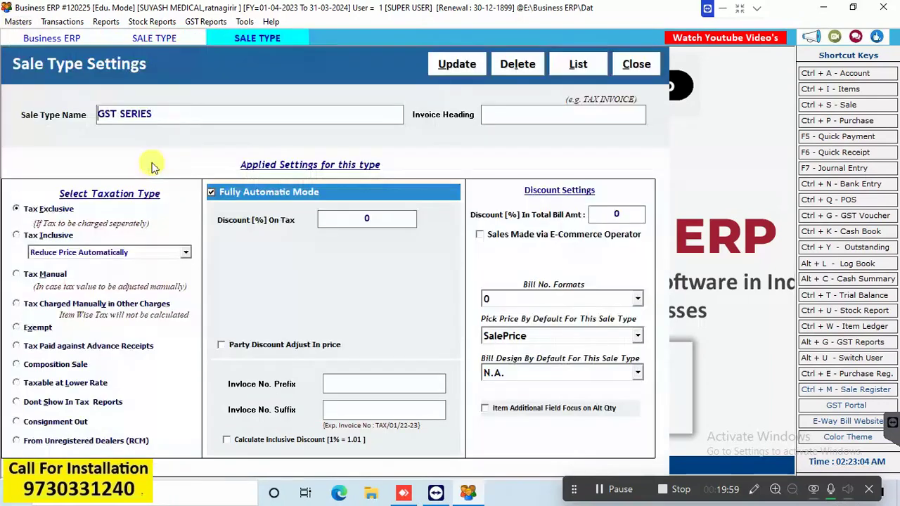
{"action": "left_click", "coordinate": [637, 338]}
{"action": "left_click", "coordinate": [636, 337]}
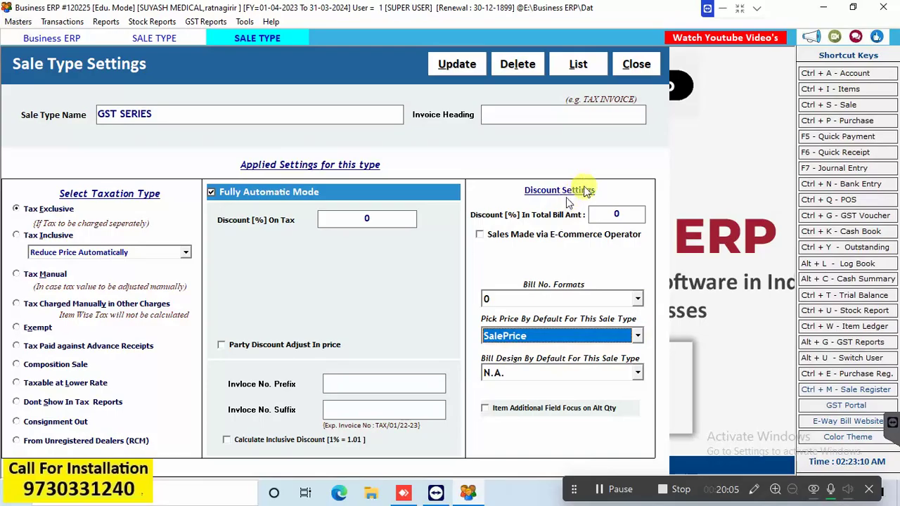
{"action": "left_click", "coordinate": [464, 64]}
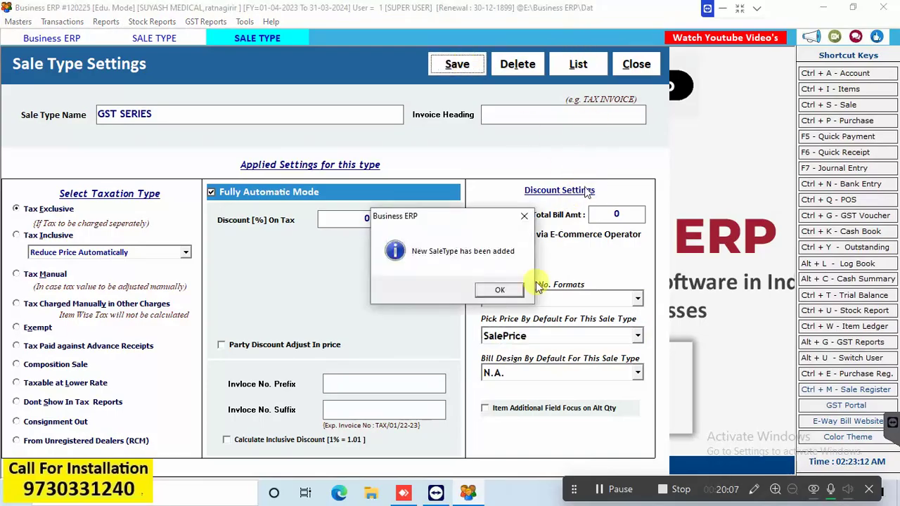
{"action": "left_click", "coordinate": [500, 291]}
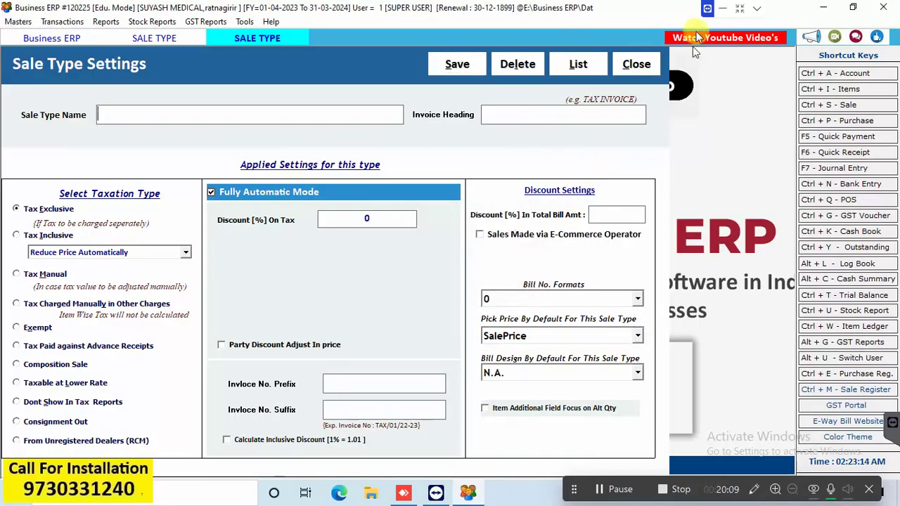
{"action": "left_click", "coordinate": [653, 62]}
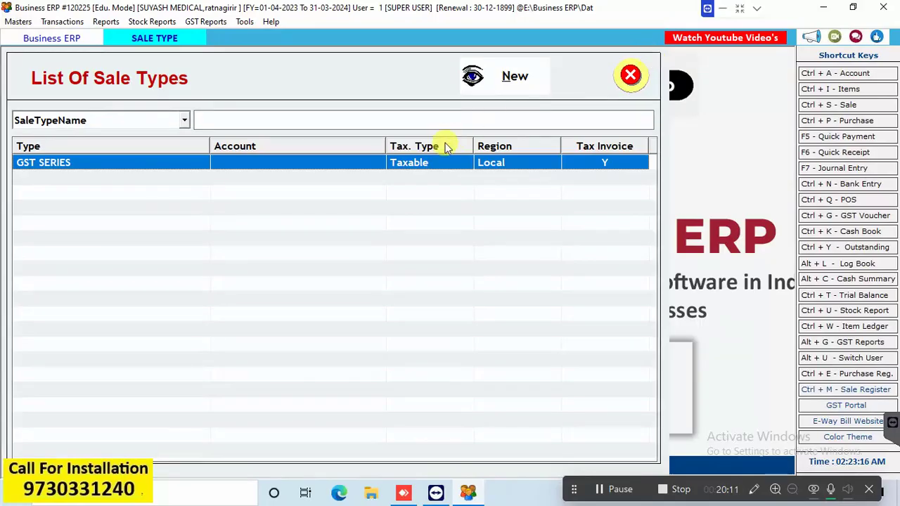
{"action": "key", "text": "Escape"}
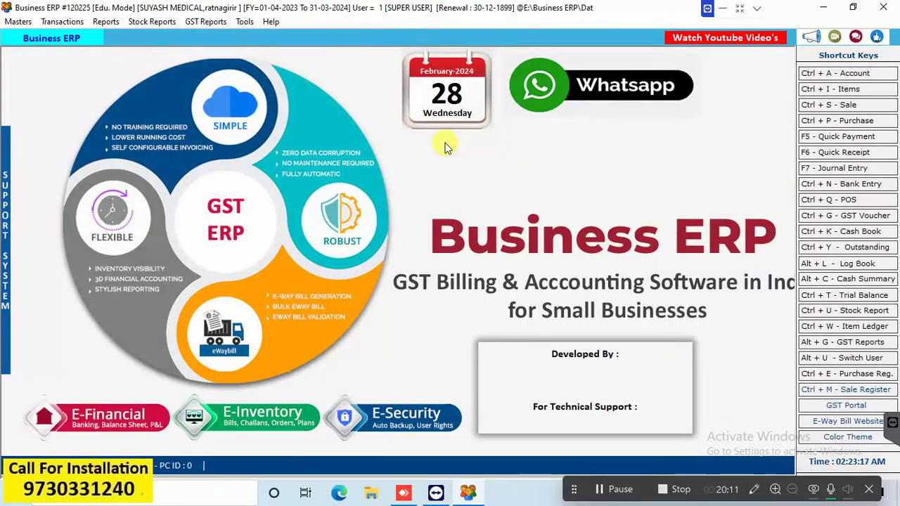
Try a sale bill with 1 POHA CHIVDA 250 GMS from batch SL02, then discard it.
{"action": "left_click", "coordinate": [848, 111]}
{"action": "key", "text": "Return"}
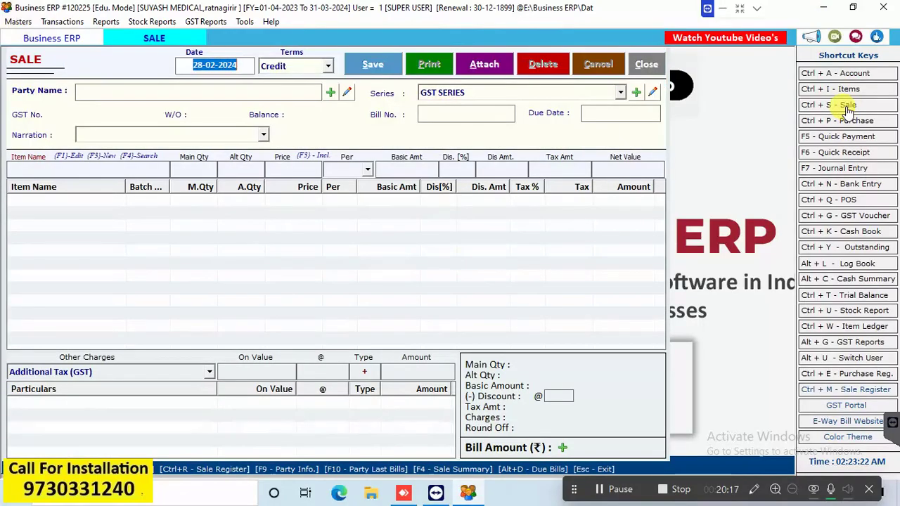
{"action": "key", "text": "Return"}
{"action": "key", "text": "Return"}
{"action": "key", "text": "Return"}
{"action": "key", "text": "Return"}
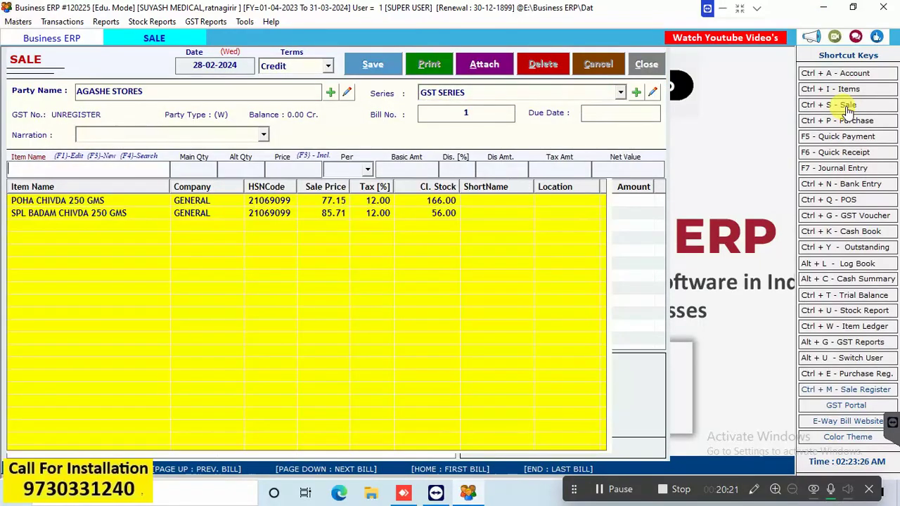
{"action": "key", "text": "Return"}
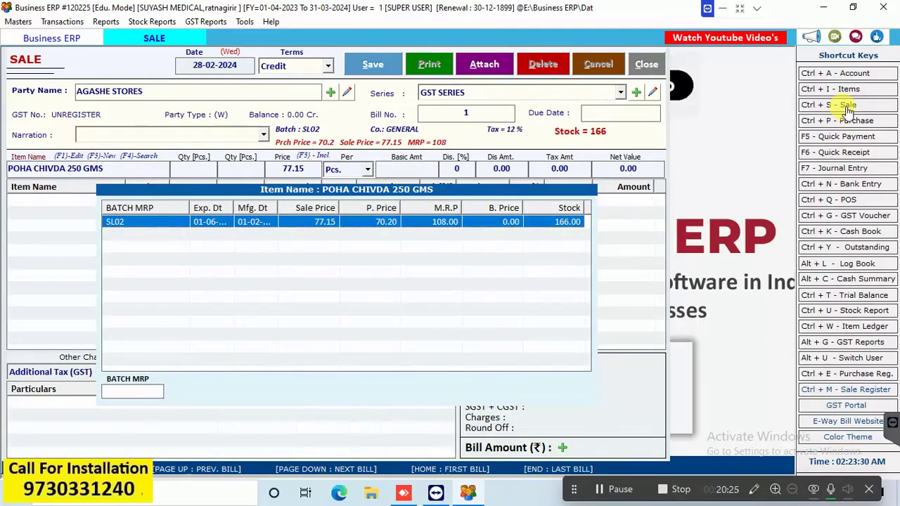
{"action": "key", "text": "Return"}
{"action": "type", "text": "1"}
{"action": "key", "text": "Return"}
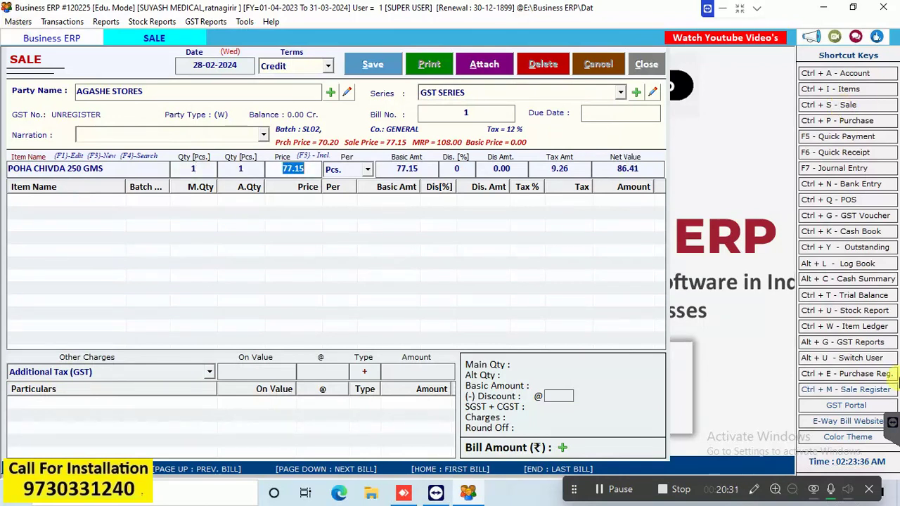
{"action": "left_click", "coordinate": [615, 490]}
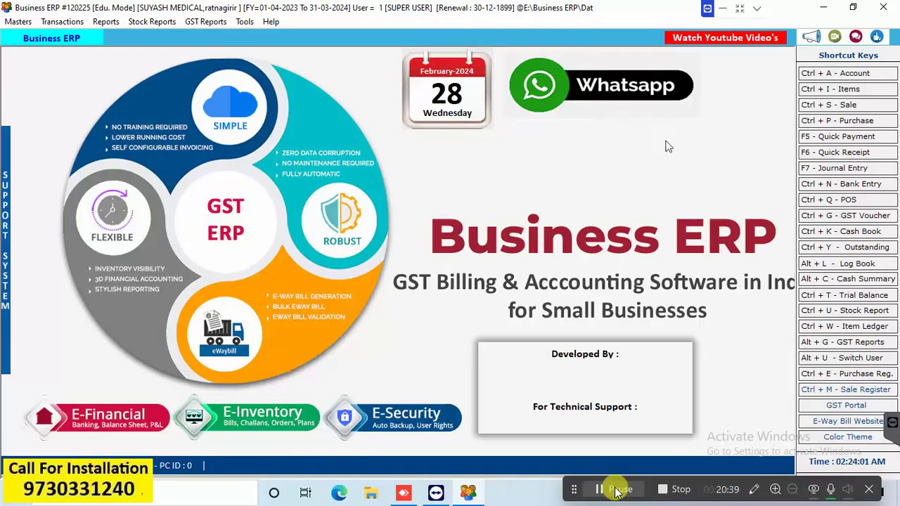
Start a new GST SERIES sale bill with AGASHE STORES as the party.
{"action": "left_click", "coordinate": [834, 107]}
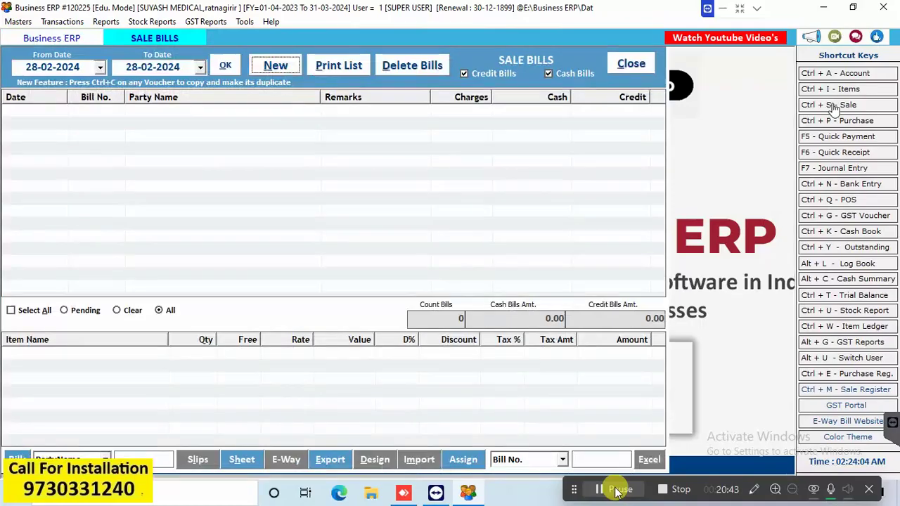
{"action": "left_click", "coordinate": [291, 67]}
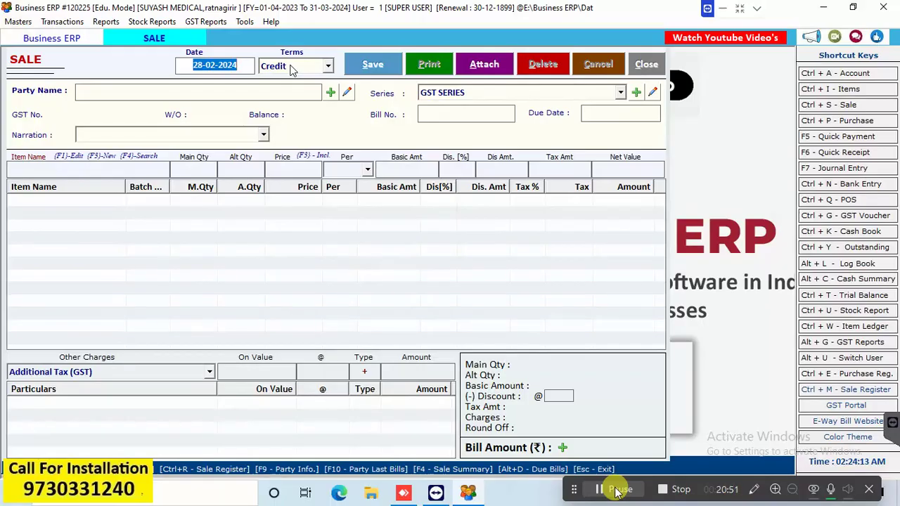
{"action": "key", "text": "Return"}
{"action": "key", "text": "Return"}
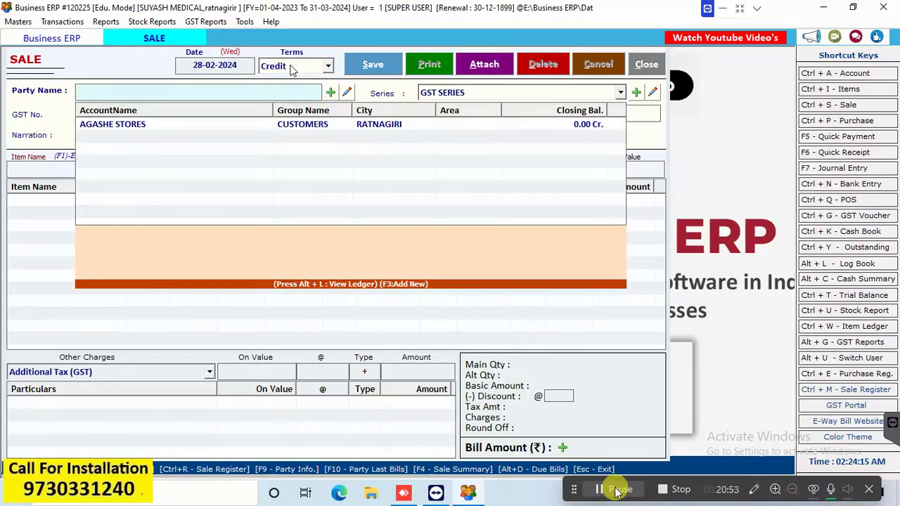
{"action": "key", "text": "Down"}
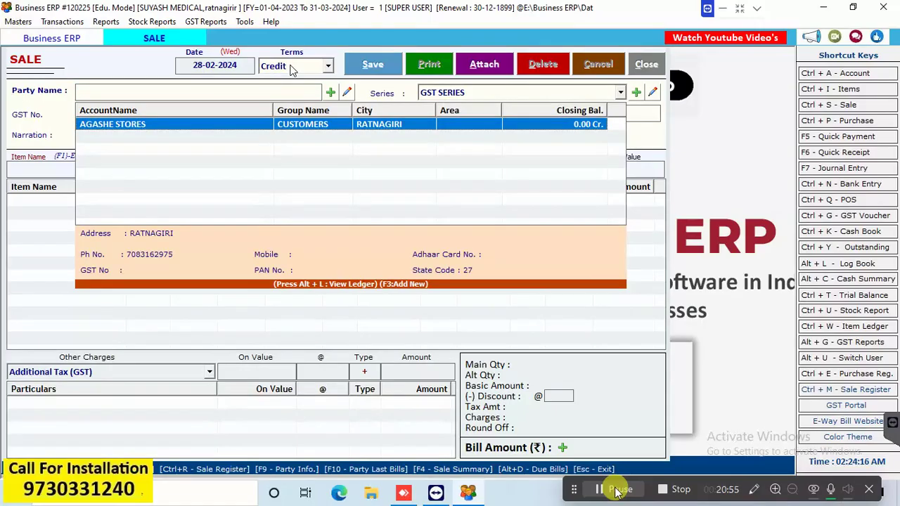
{"action": "key", "text": "Return"}
{"action": "key", "text": "Return"}
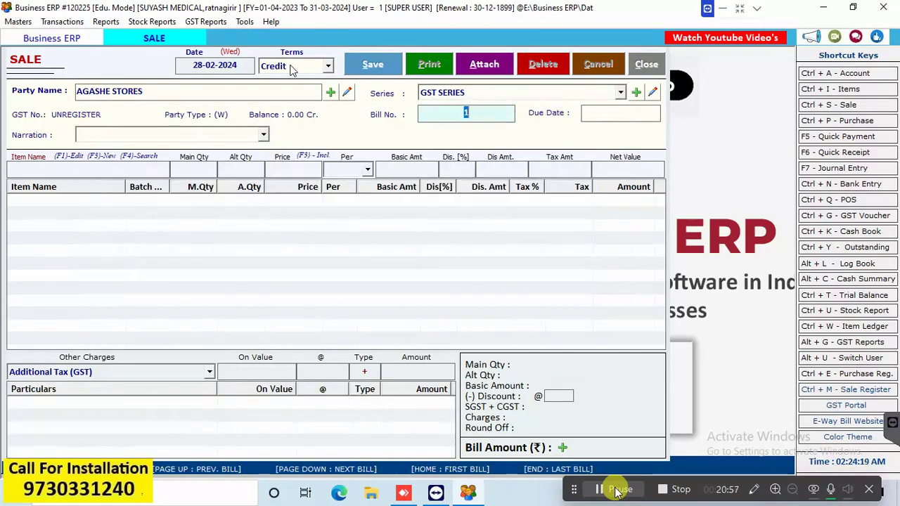
{"action": "key", "text": "Return"}
{"action": "key", "text": "Return"}
Add a line of 10 POHA CHIVDA 250 GMS from batch SL02 at 77.15.
{"action": "key", "text": "Down"}
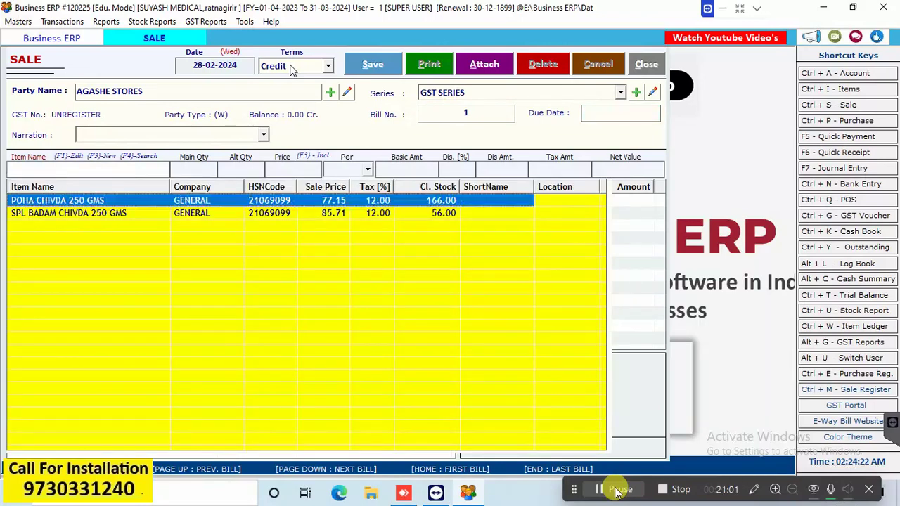
{"action": "key", "text": "Return"}
{"action": "key", "text": "Return"}
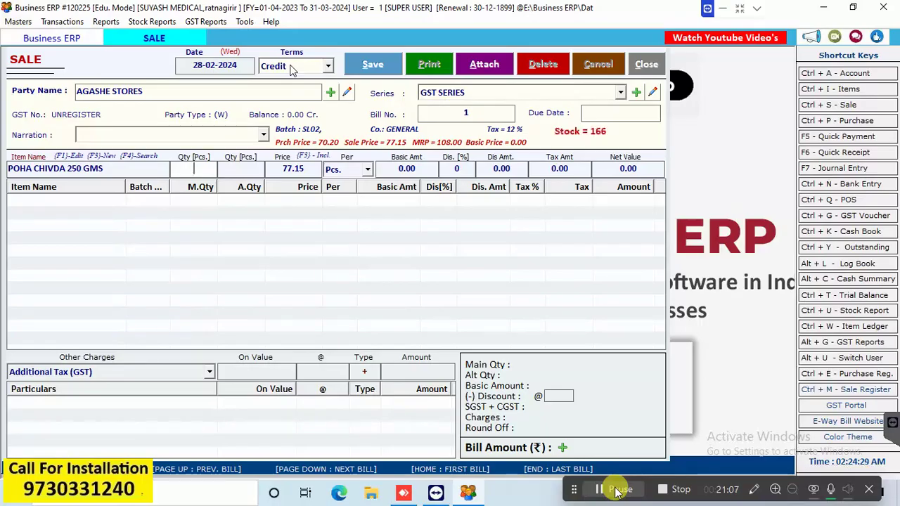
{"action": "type", "text": "10"}
{"action": "key", "text": "Return"}
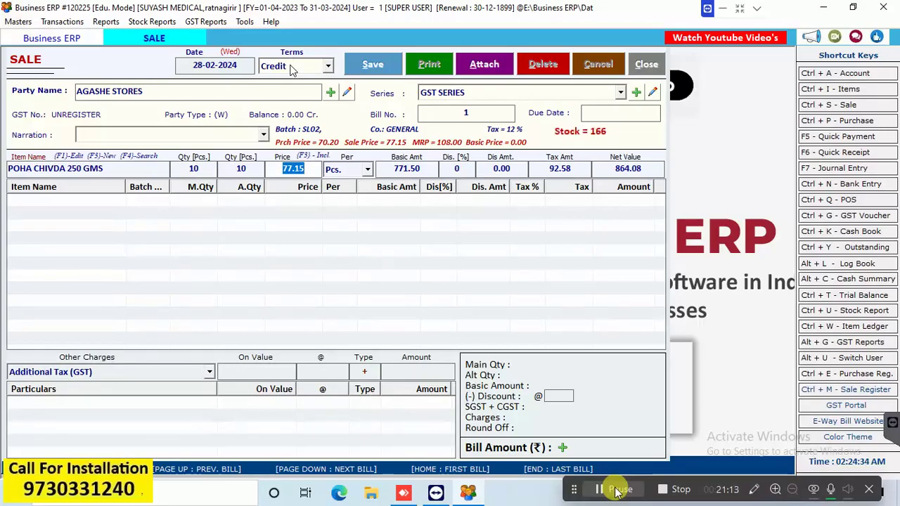
{"action": "key", "text": "Return"}
{"action": "key", "text": "Return"}
{"action": "key", "text": "Return"}
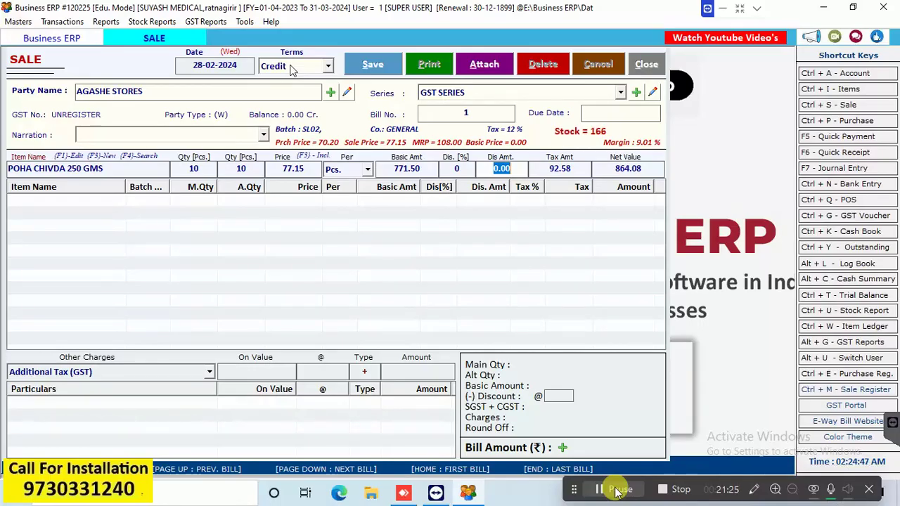
{"action": "key", "text": "Return"}
{"action": "key", "text": "Return"}
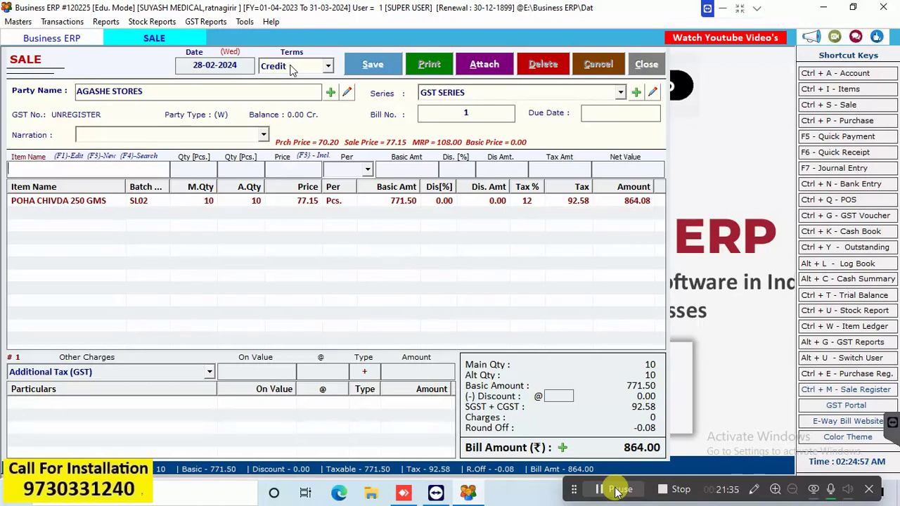
{"action": "key", "text": "F4"}
Add 10 SPL BADAM CHIVDA 250 GMS at 85.71 and save bill 1 totalling 1824.00.
{"action": "key", "text": "Down"}
{"action": "key", "text": "Down"}
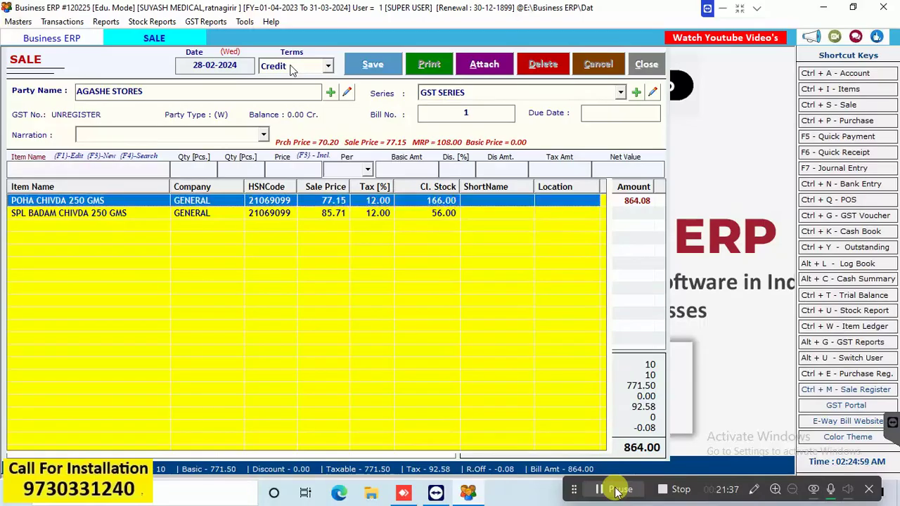
{"action": "key", "text": "Return"}
{"action": "key", "text": "Return"}
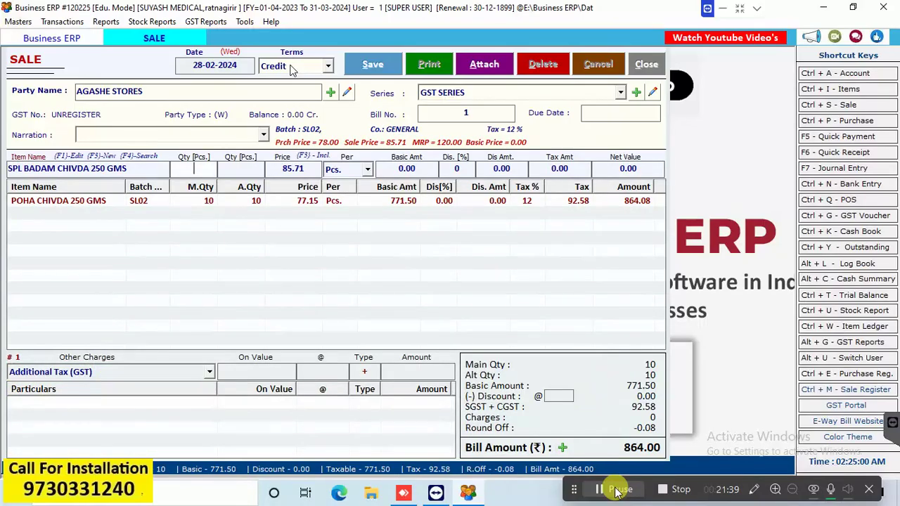
{"action": "type", "text": "10"}
{"action": "key", "text": "Return"}
{"action": "key", "text": "Return"}
{"action": "key", "text": "Return"}
{"action": "key", "text": "Return"}
{"action": "key", "text": "Return"}
{"action": "key", "text": "Return"}
{"action": "key", "text": "Return"}
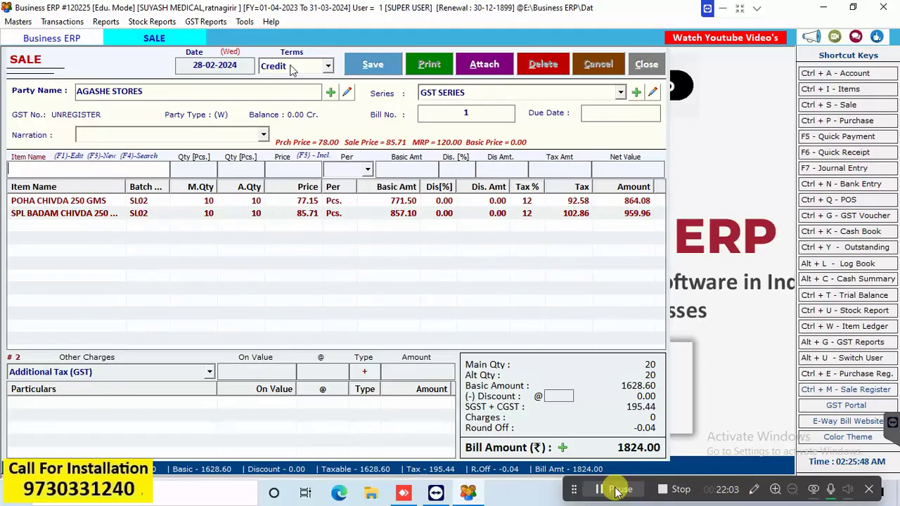
{"action": "key", "text": "Down"}
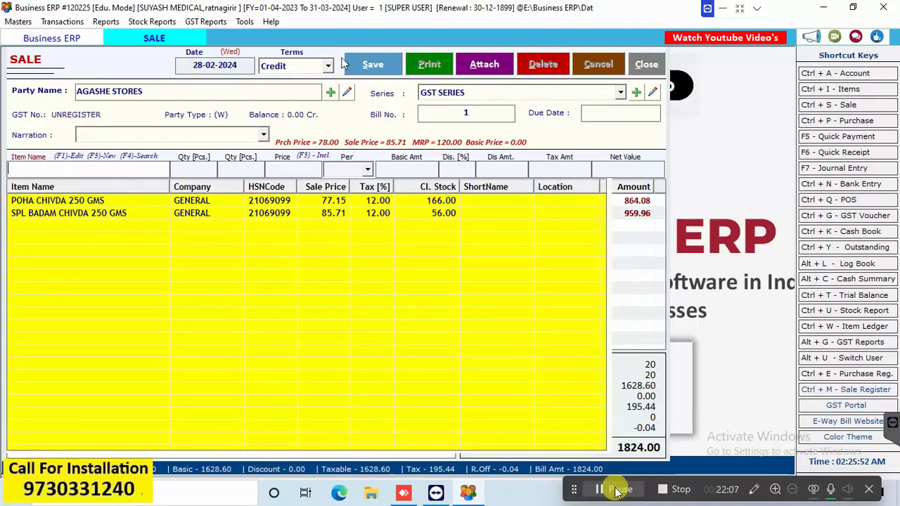
{"action": "left_click", "coordinate": [370, 65]}
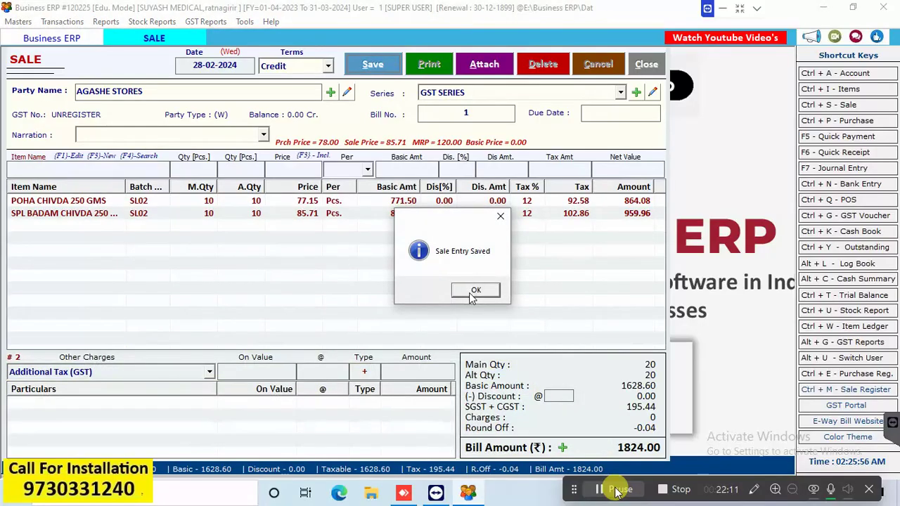
Agree to print the saved bill and preview it in the GST Full Page format.
{"action": "left_click", "coordinate": [473, 291]}
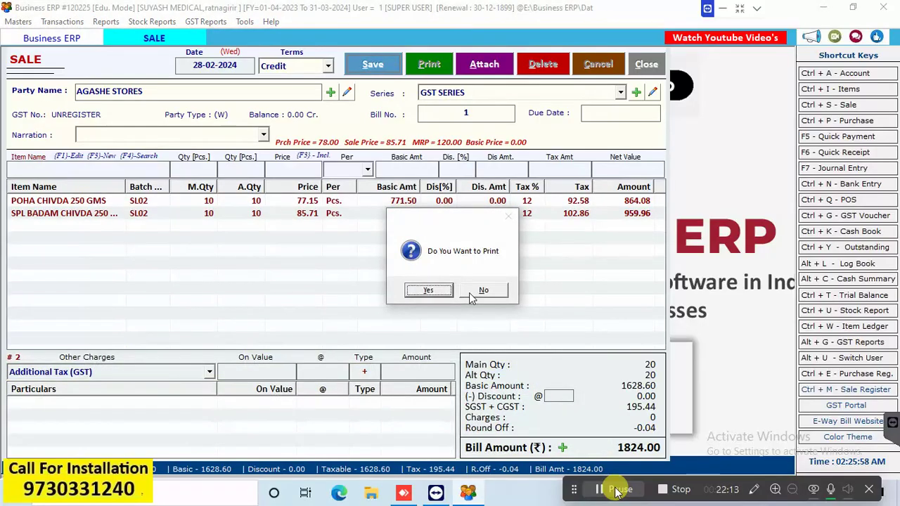
{"action": "key", "text": "Return"}
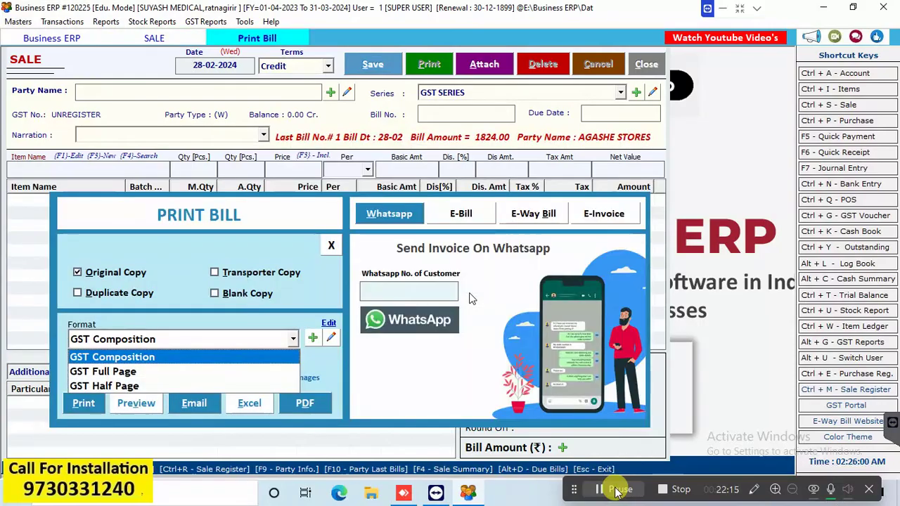
{"action": "left_click", "coordinate": [140, 406]}
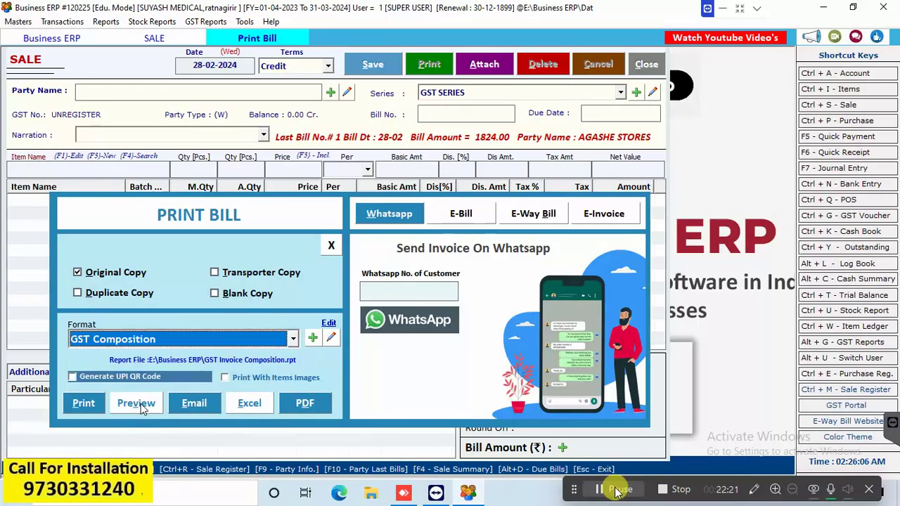
{"action": "left_click", "coordinate": [292, 340]}
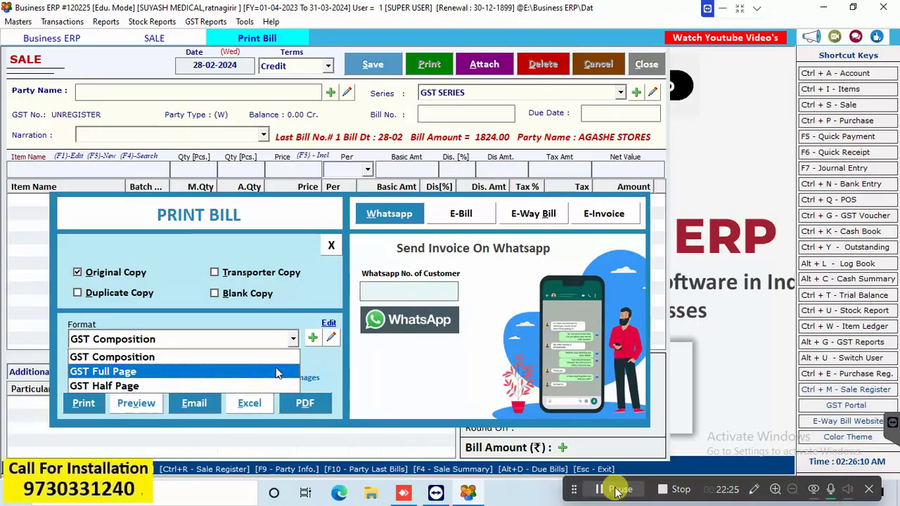
{"action": "left_click", "coordinate": [280, 371]}
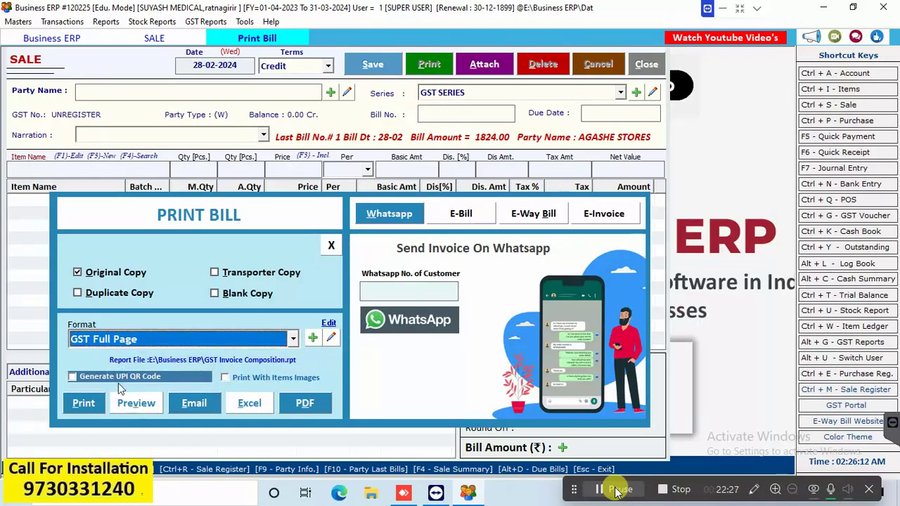
{"action": "left_click", "coordinate": [137, 410]}
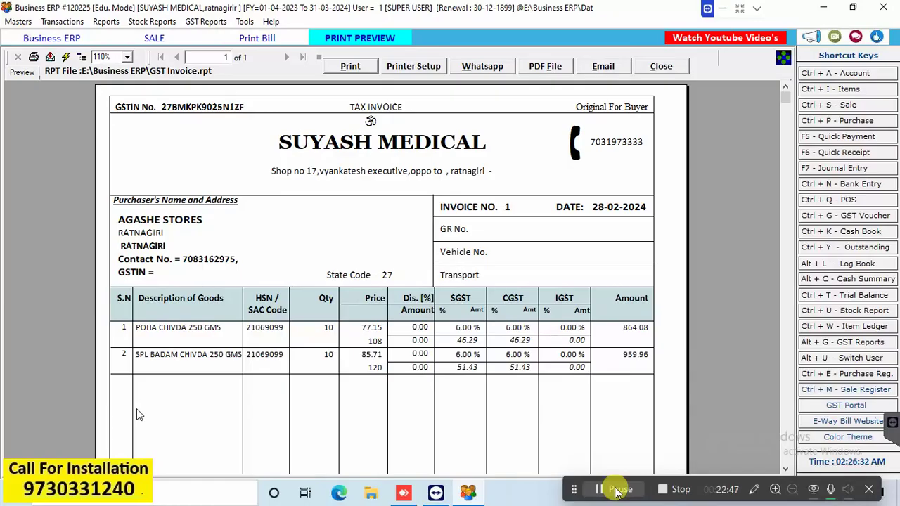
{"action": "scroll", "coordinate": [138, 415], "scroll_direction": "down", "scroll_amount": 8}
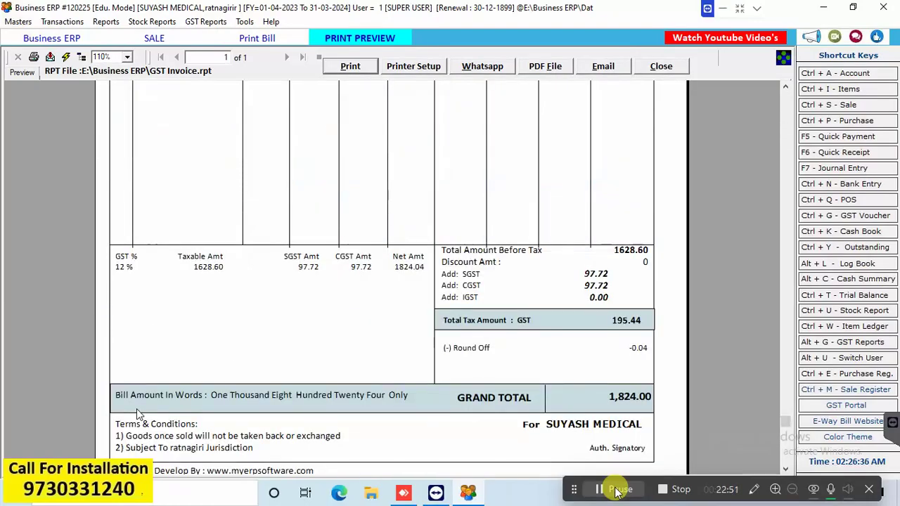
{"action": "scroll", "coordinate": [139, 415], "scroll_direction": "up", "scroll_amount": 8}
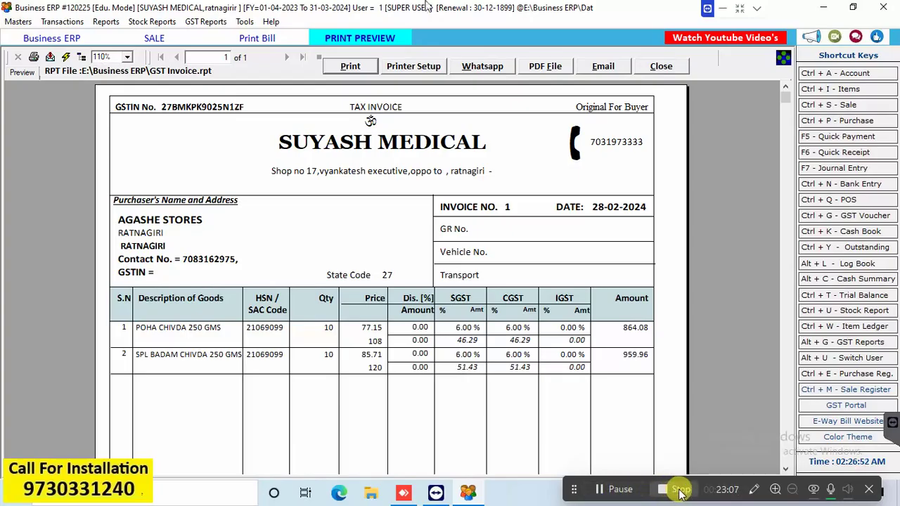
Exit with Close With Backup, acknowledge the saved SUYASH MEDICAL backup, and close Select Company.
{"action": "left_click", "coordinate": [883, 10]}
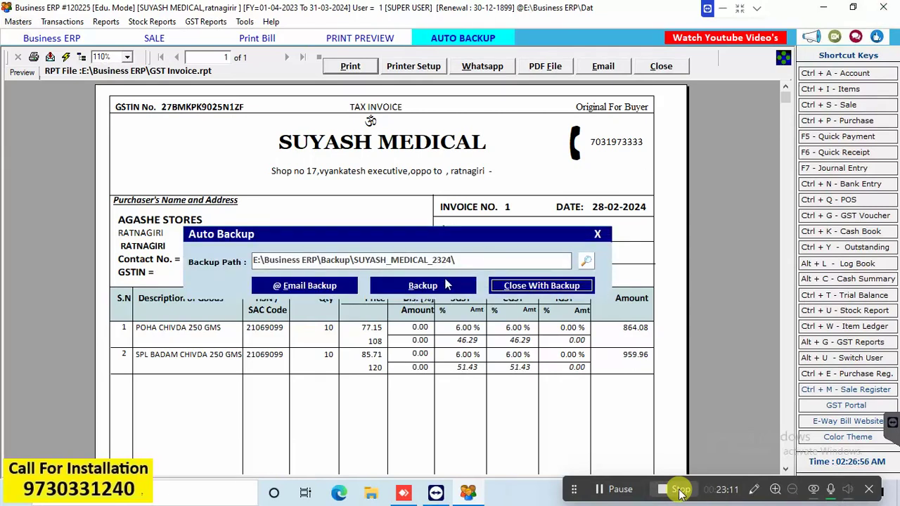
{"action": "left_click", "coordinate": [541, 289]}
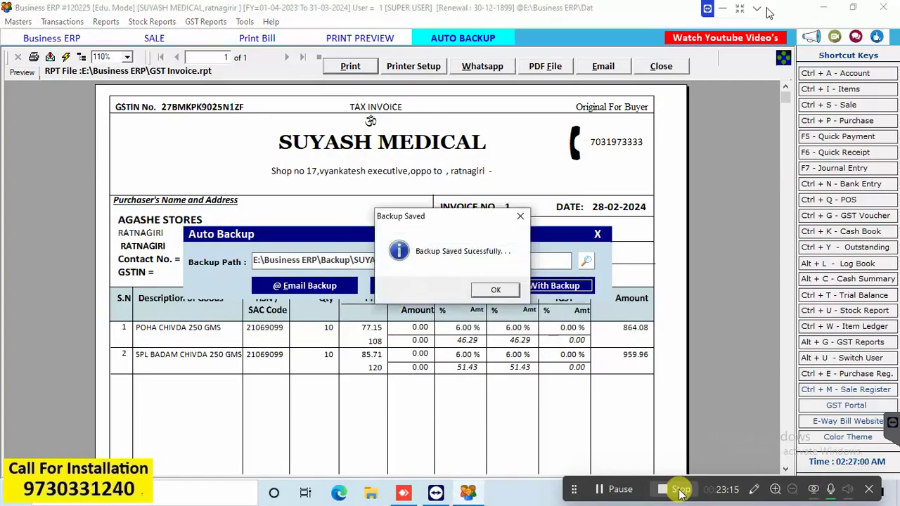
{"action": "left_click", "coordinate": [495, 290]}
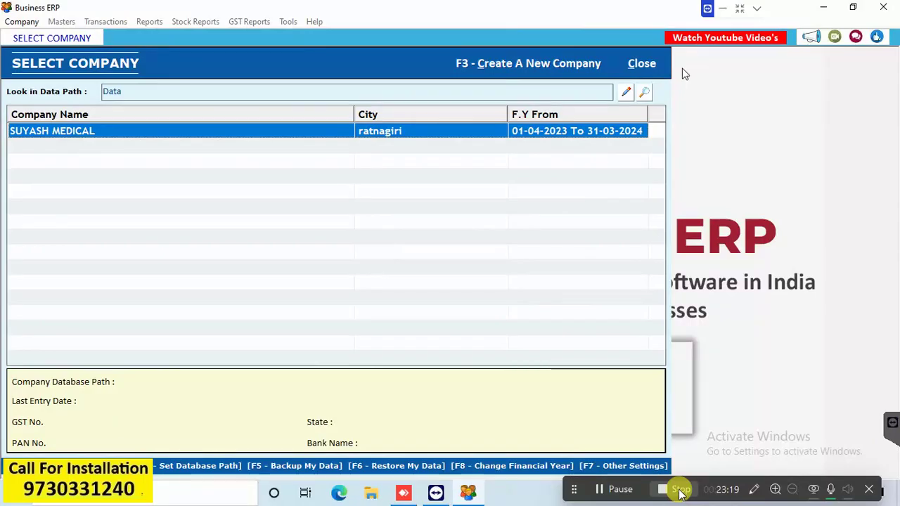
{"action": "left_click", "coordinate": [640, 69]}
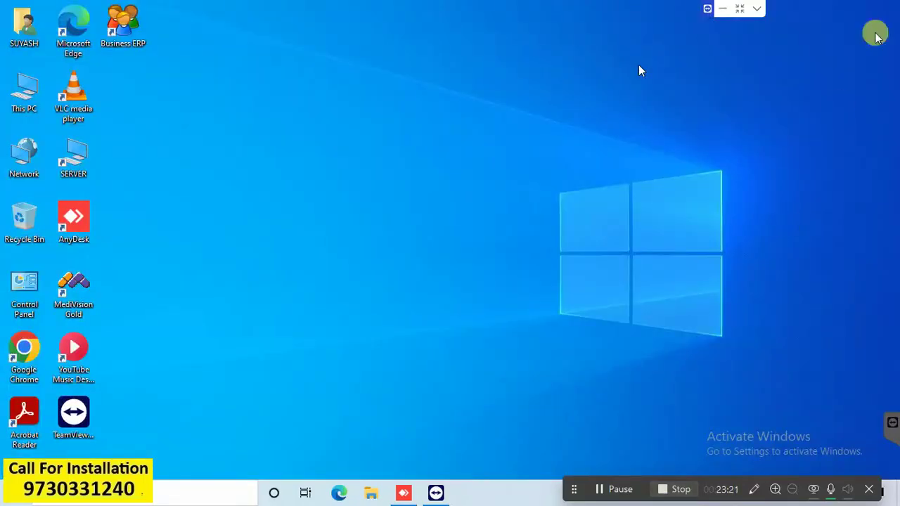